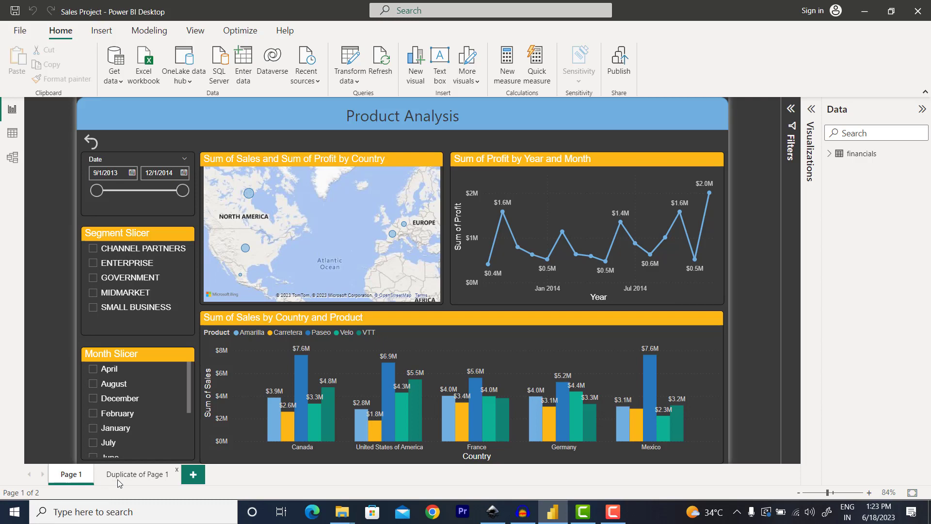
Step: Review the existing report pages and duplicate Page 1, the Product Analysis page
key("ctrl+Page_Down")
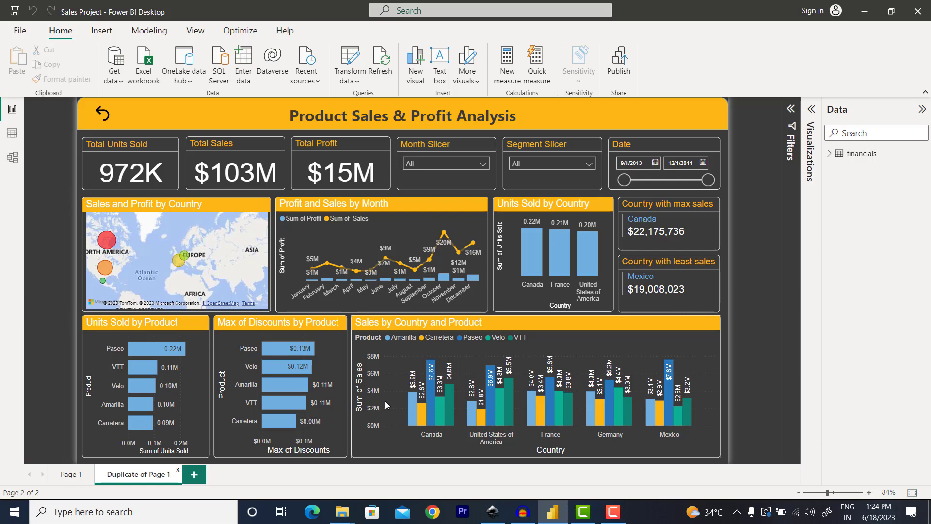
left_click(71, 475)
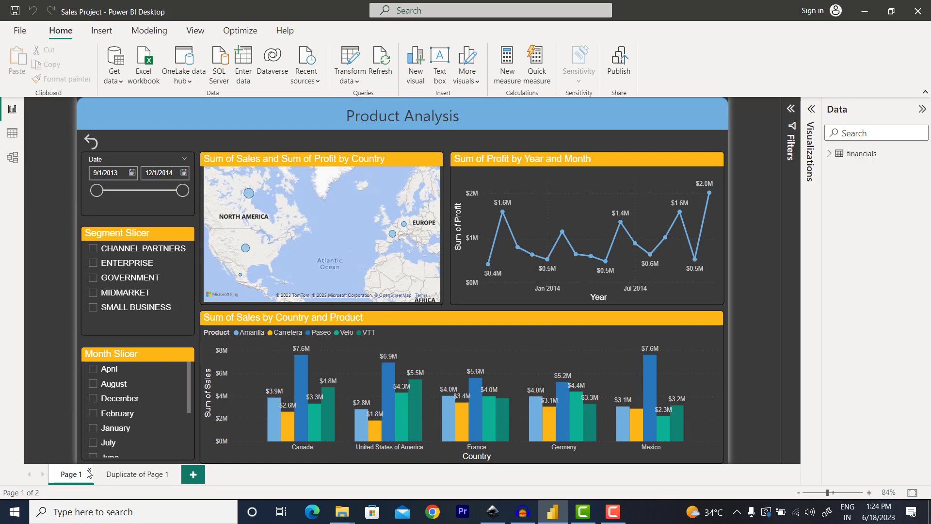
right_click(70, 477)
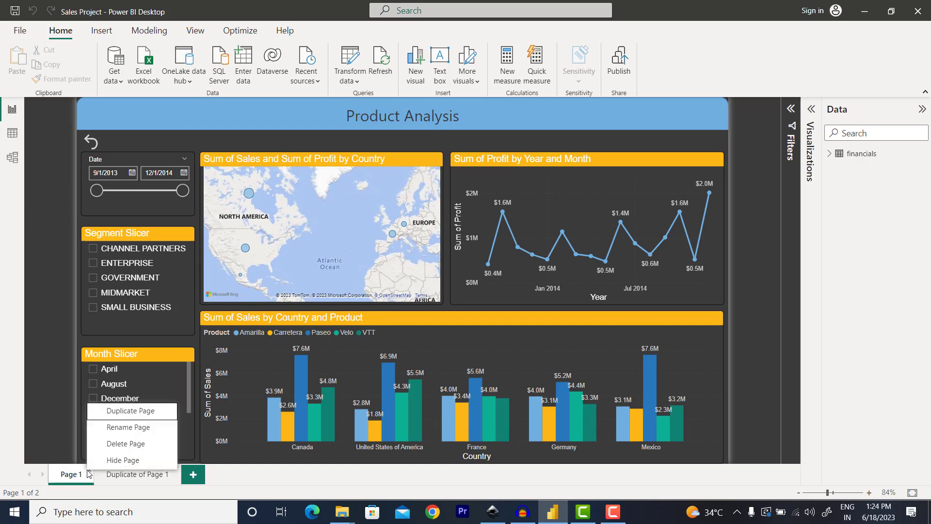
left_click(125, 412)
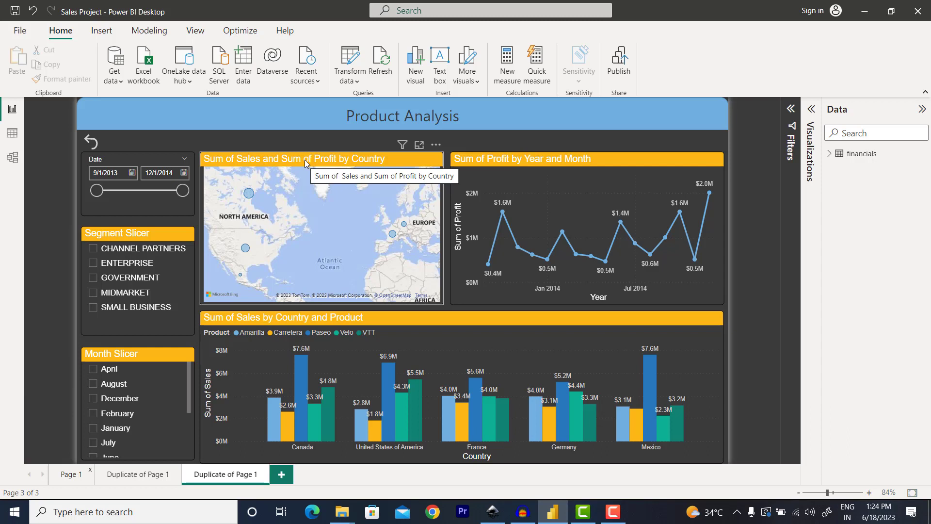
Step: Shrink the Sales by Country and Product chart toward its lower-right corner, and shrink the Profit by Year and Month chart and shift it left
left_click(266, 321)
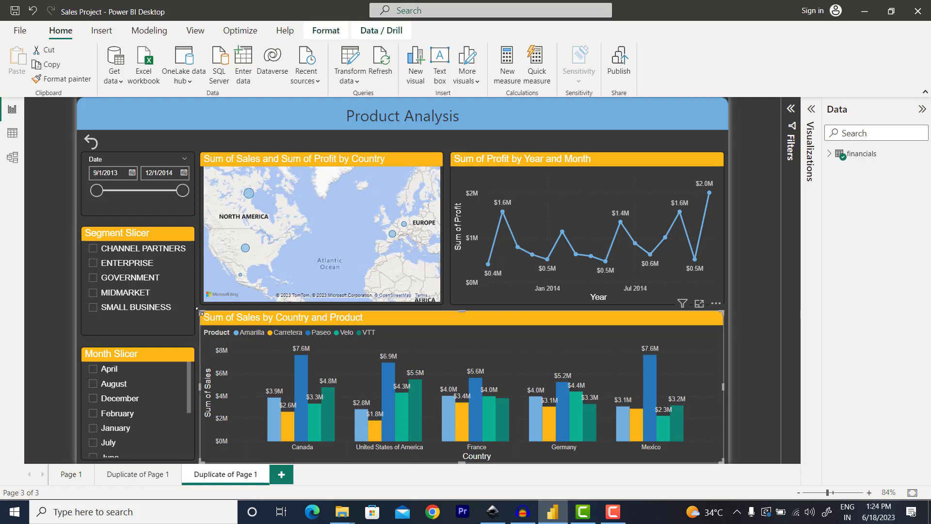
left_click_drag(199, 310, 442, 339)
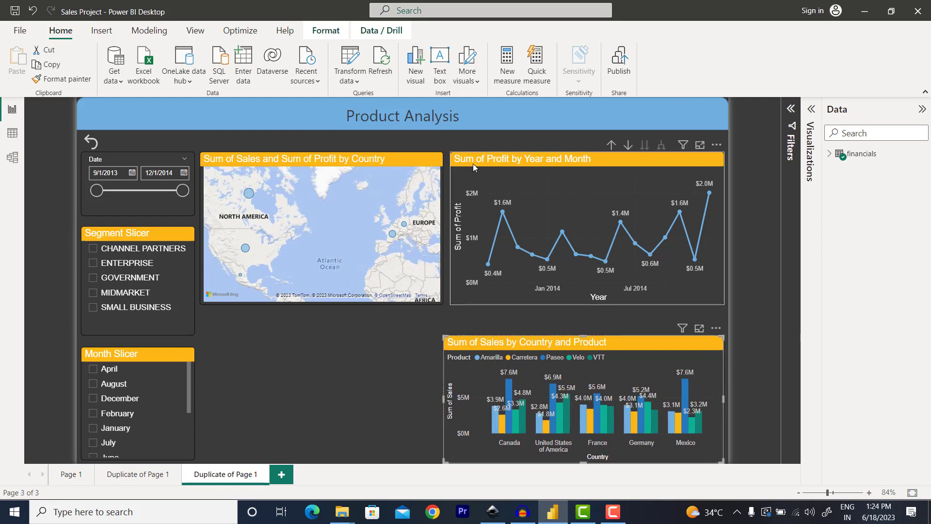
left_click(473, 164)
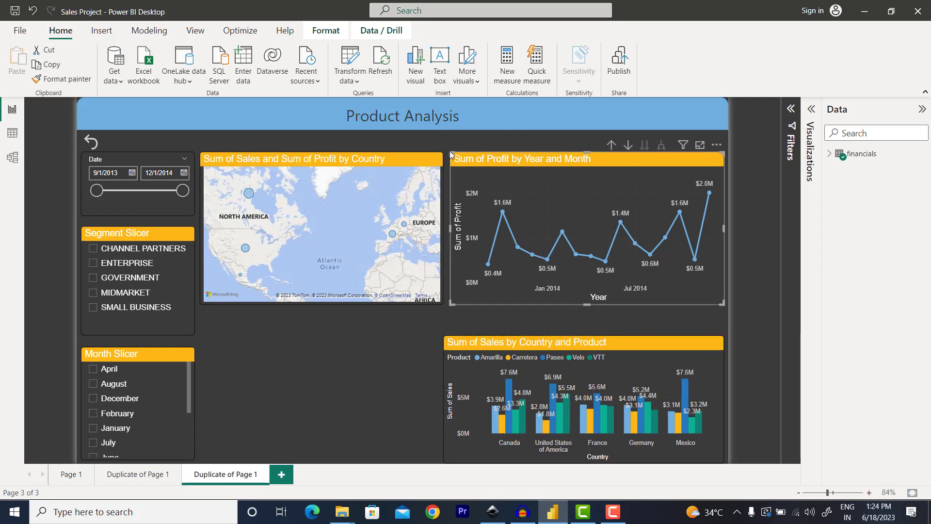
left_click_drag(450, 154, 560, 192)
left_click_drag(627, 206, 531, 208)
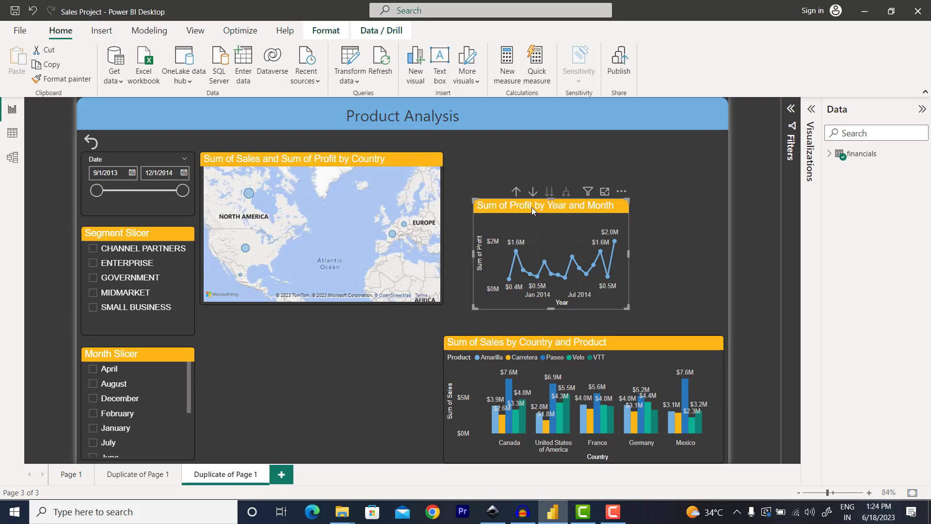
Step: Look at the guide-line layout in the Inkscape document, return to the Power BI report, and clear the visual selection
left_click(493, 514)
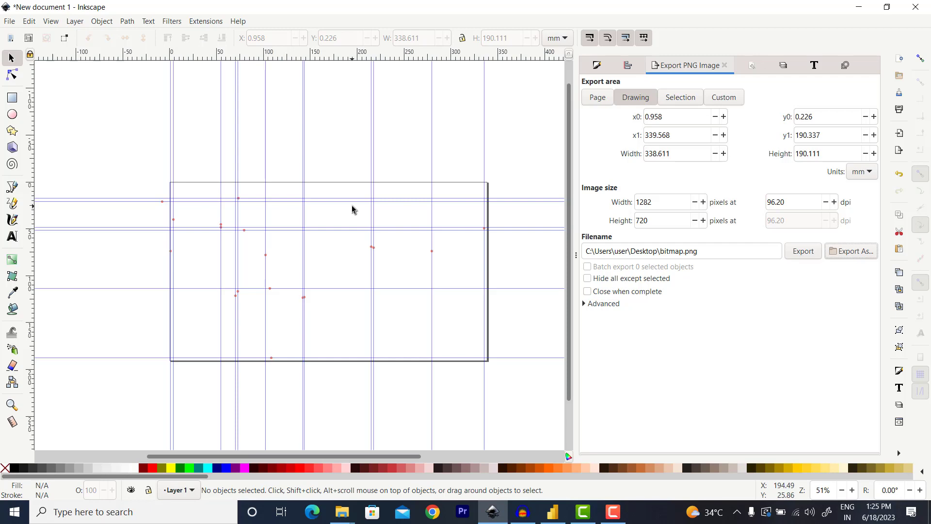
left_click(553, 512)
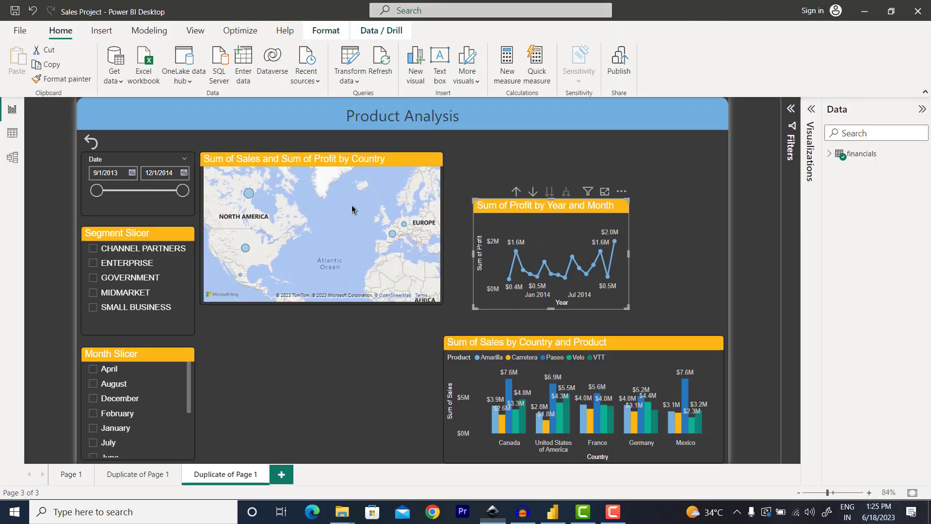
left_click(702, 148)
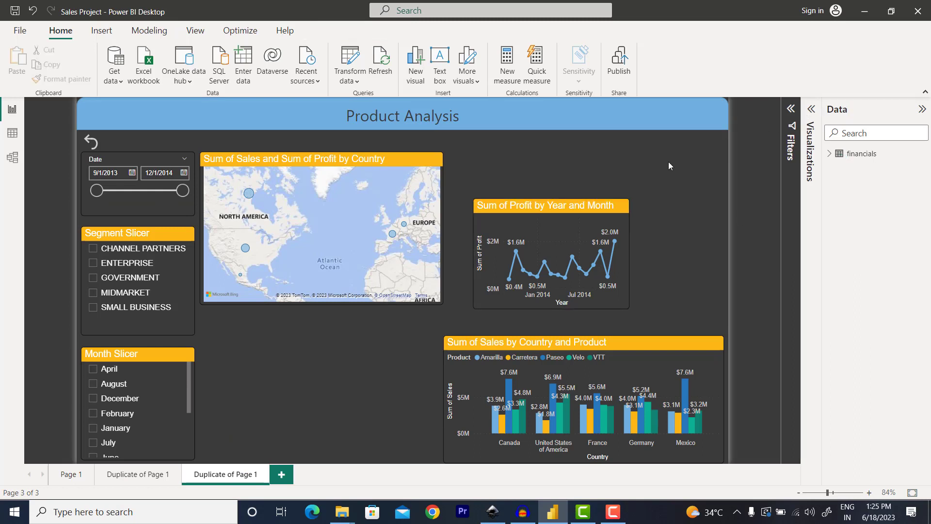
Step: Set the guide-layout screenshot as the page's canvas background image, with image fit set to Fit
left_click(811, 111)
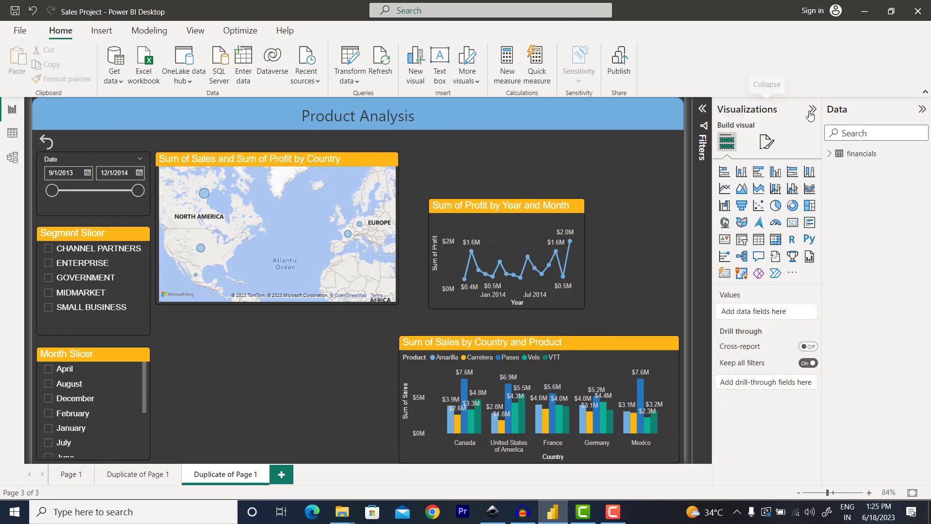
left_click(767, 142)
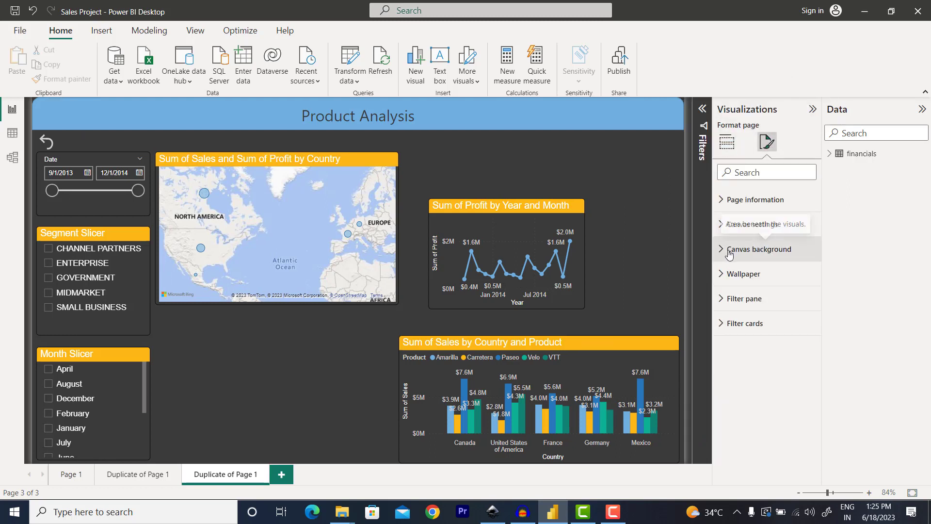
left_click(752, 249)
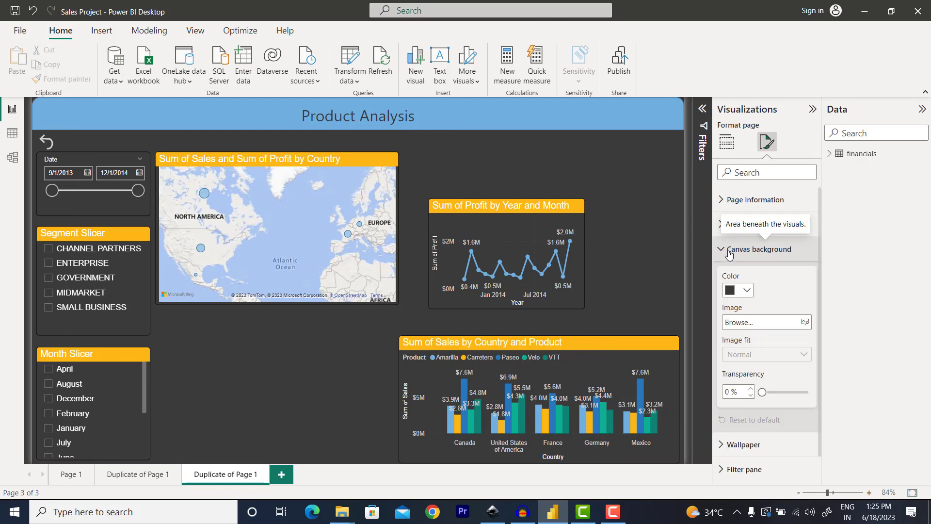
left_click(805, 322)
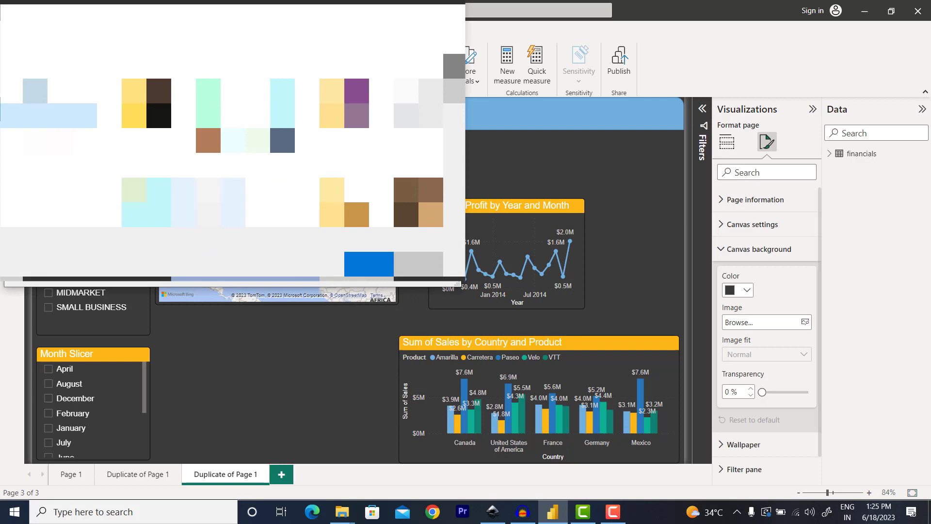
scroll(281, 153, "down", 5)
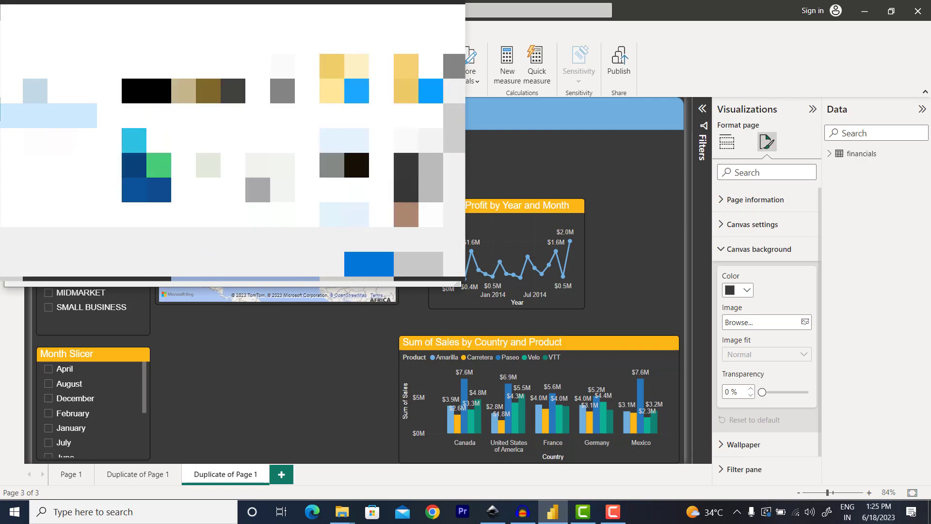
scroll(281, 153, "down", 1)
scroll(281, 152, "down", 3)
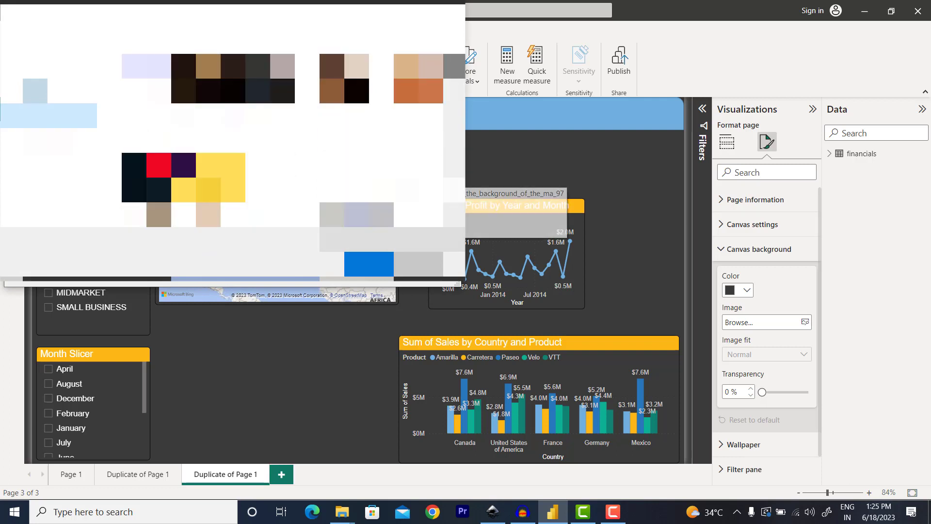
scroll(281, 152, "up", 1)
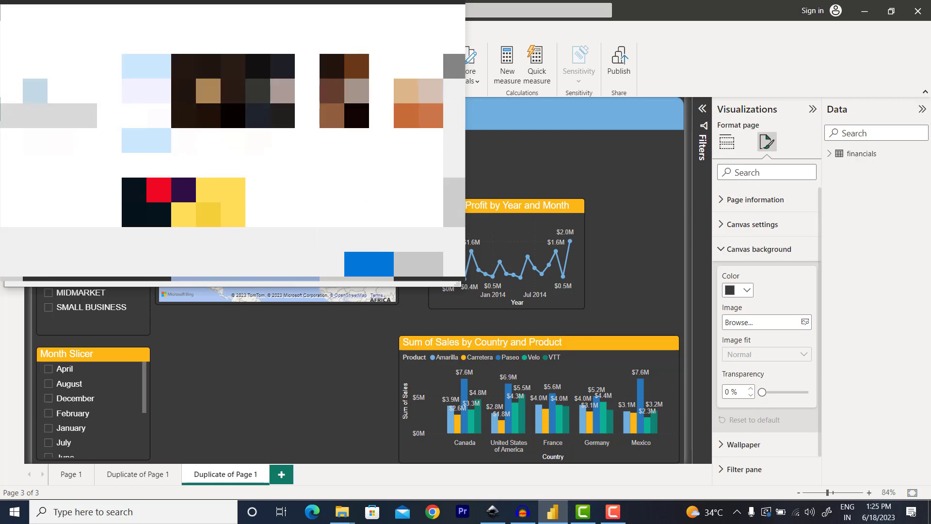
left_click(368, 264)
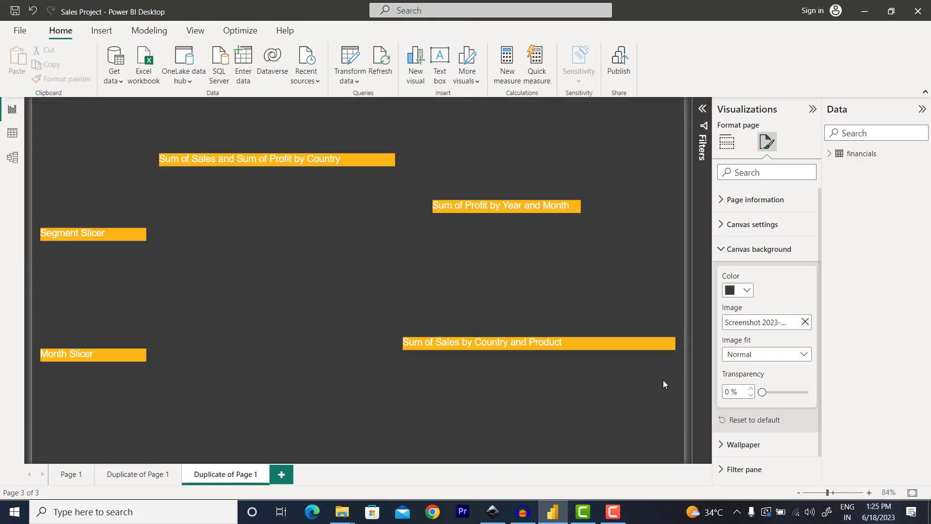
left_click(786, 359)
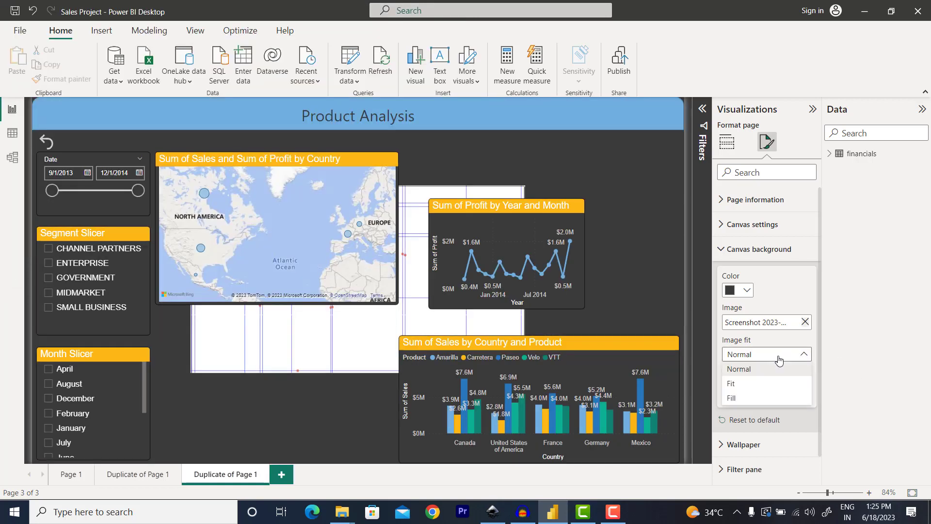
left_click(744, 389)
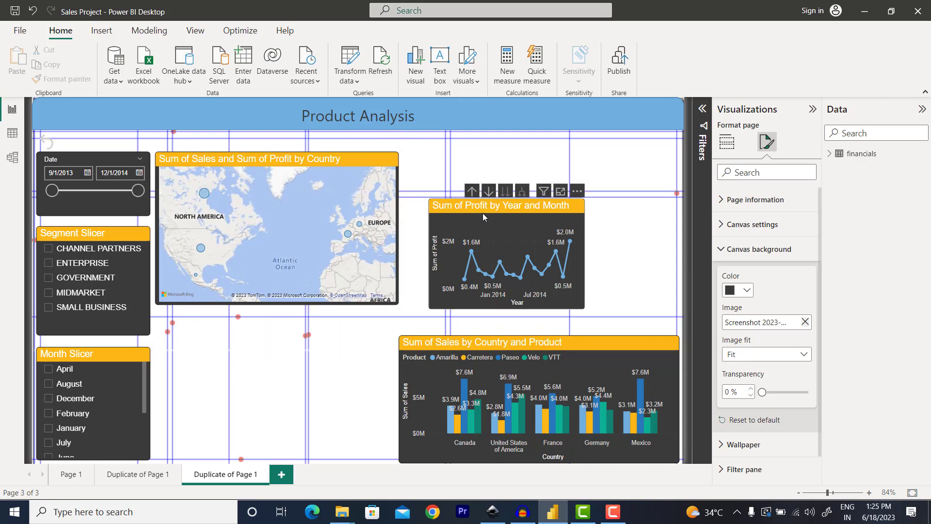
Step: Align the Profit by Year and Month chart with the vertical guide right of centre and resize it to fill that guide cell
mouse_move(460, 208)
left_mouse_down()
mouse_move(493, 211)
mouse_move(478, 207)
left_mouse_up()
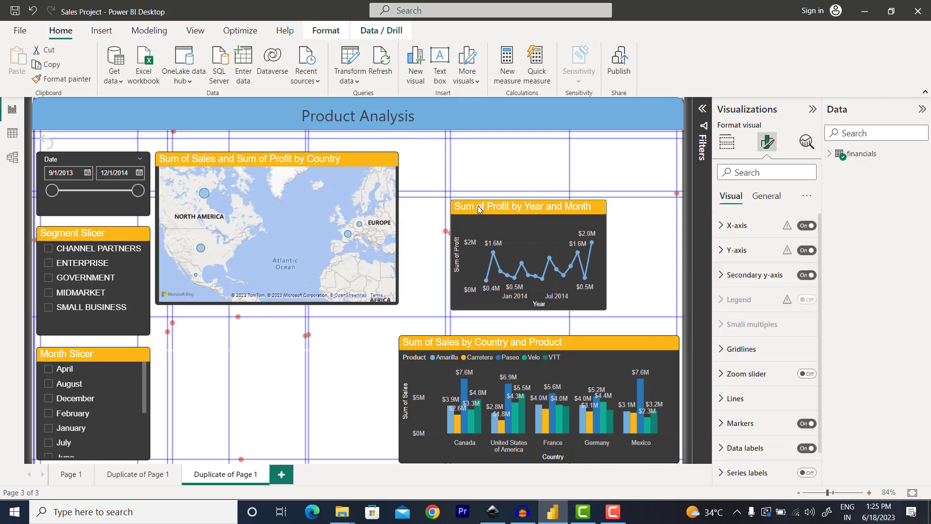
left_click_drag(606, 309, 568, 316)
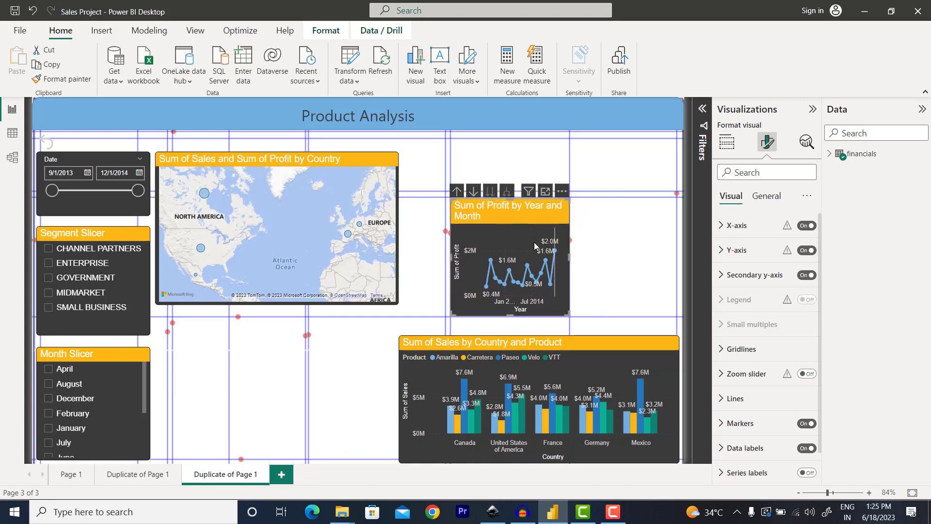
Step: Shrink the Sales and Profit by Country map and shift it left, with its upper edge just below the middle horizontal guides
left_click(334, 159)
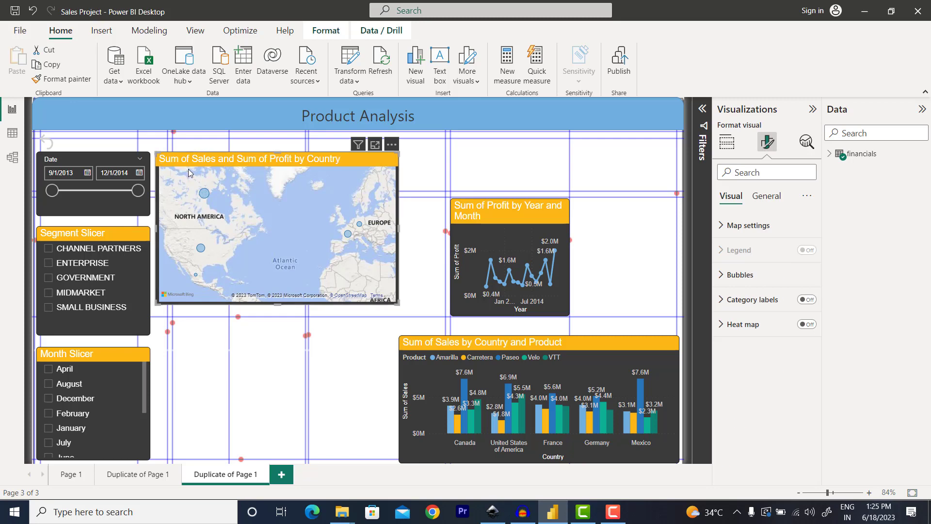
key("Escape")
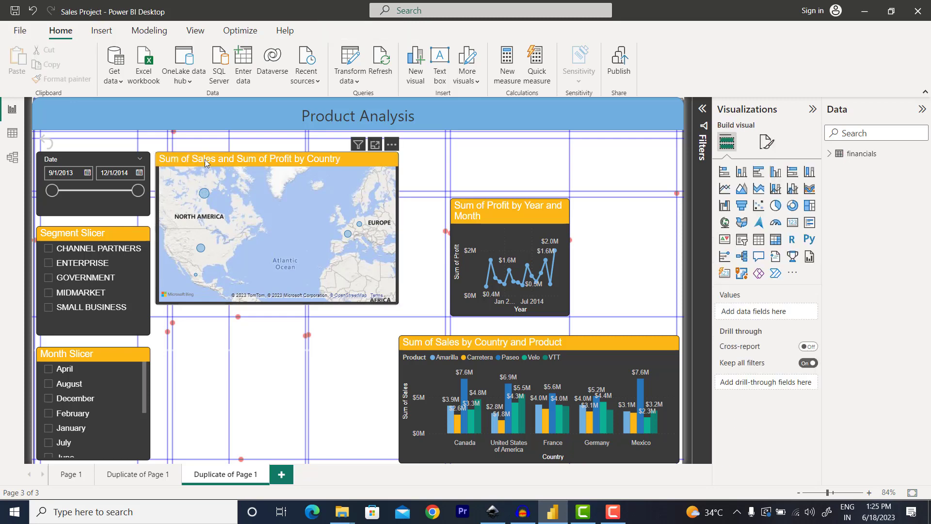
left_click(206, 162)
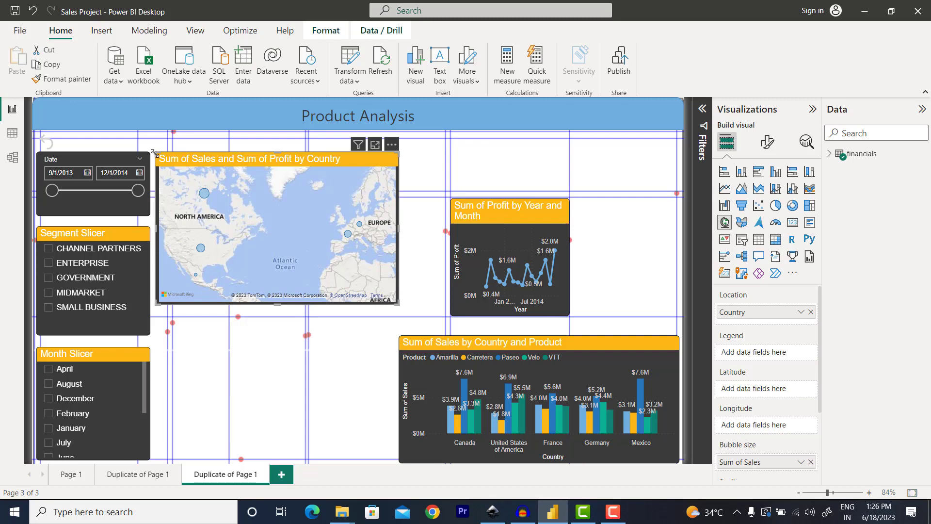
left_click_drag(154, 153, 137, 208)
Step: Move the Date, Segment and Month slicers into the row below the page title, with Date rightmost and Month leftmost
left_click_drag(82, 160, 613, 143)
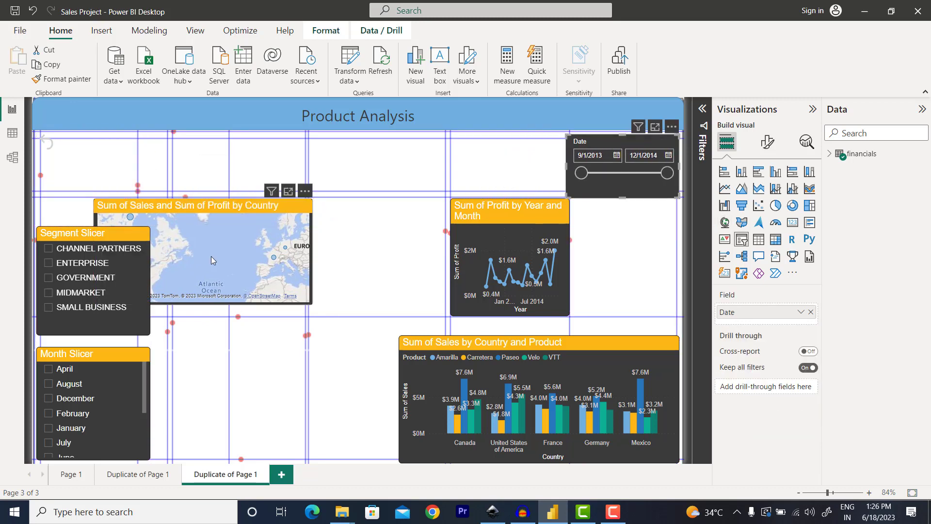
left_click_drag(109, 234, 500, 145)
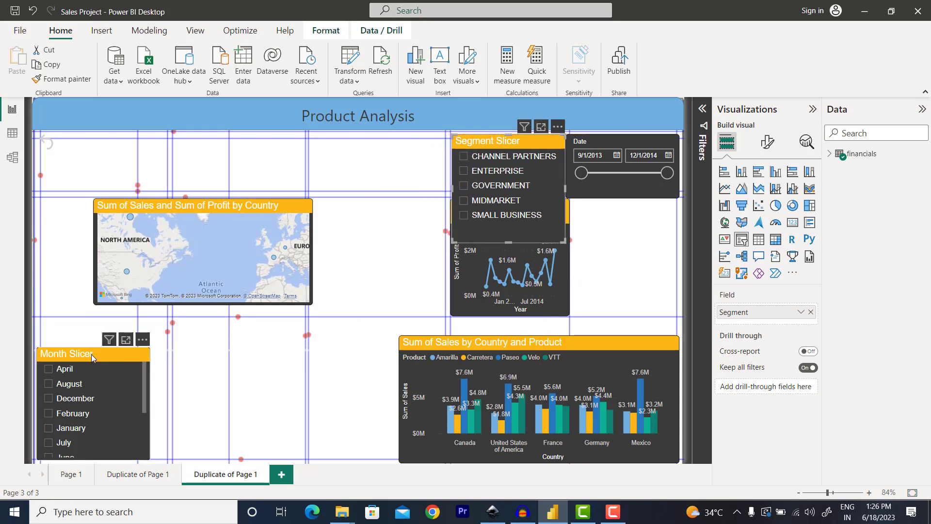
left_click_drag(92, 357, 380, 143)
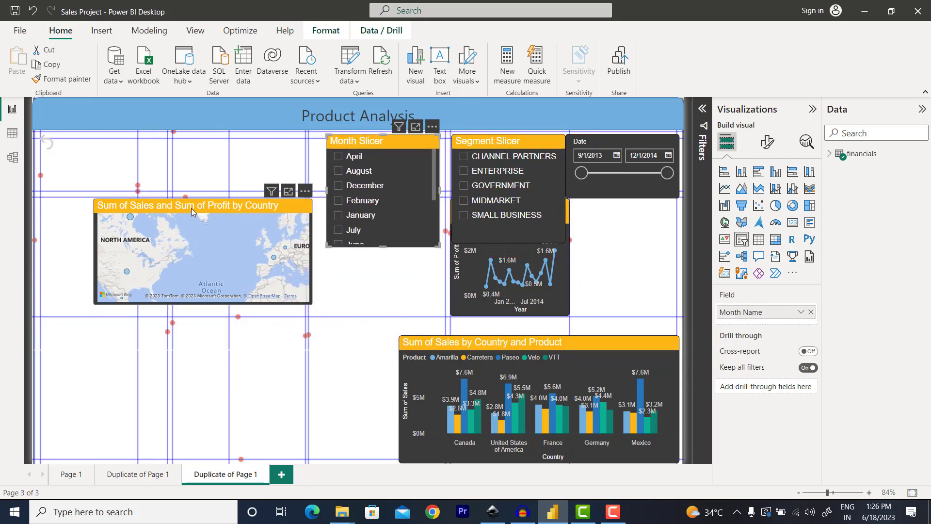
Step: Align the country map with the leftmost guide and resize it to fill the first cell of the middle row
left_click_drag(192, 210, 141, 211)
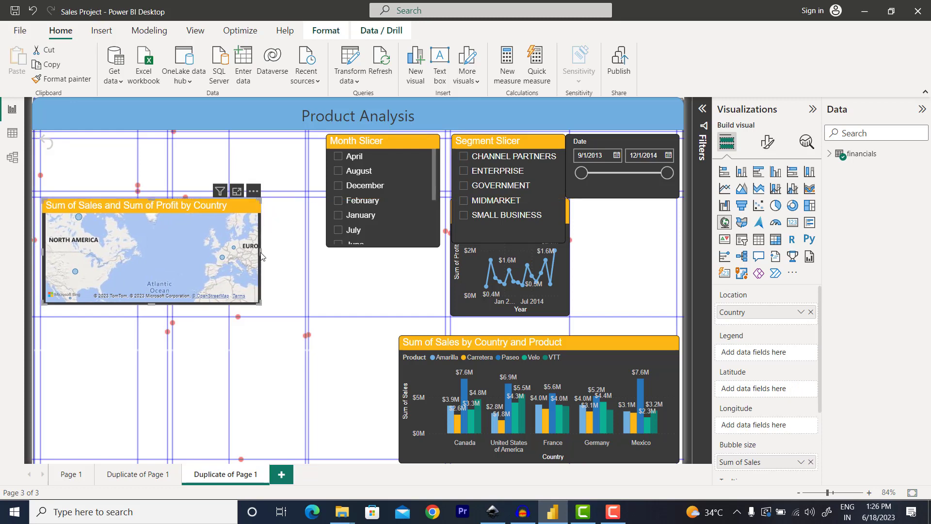
left_click_drag(261, 256, 229, 264)
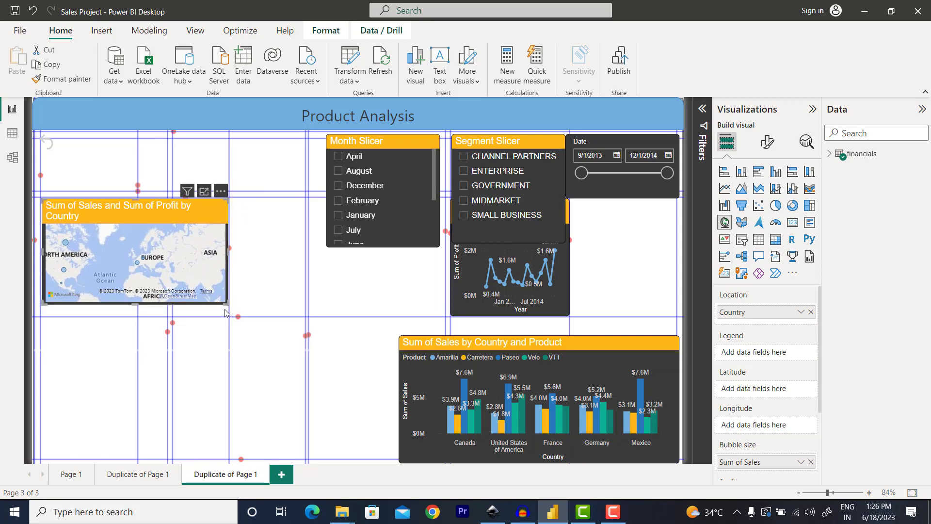
left_click_drag(227, 303, 227, 315)
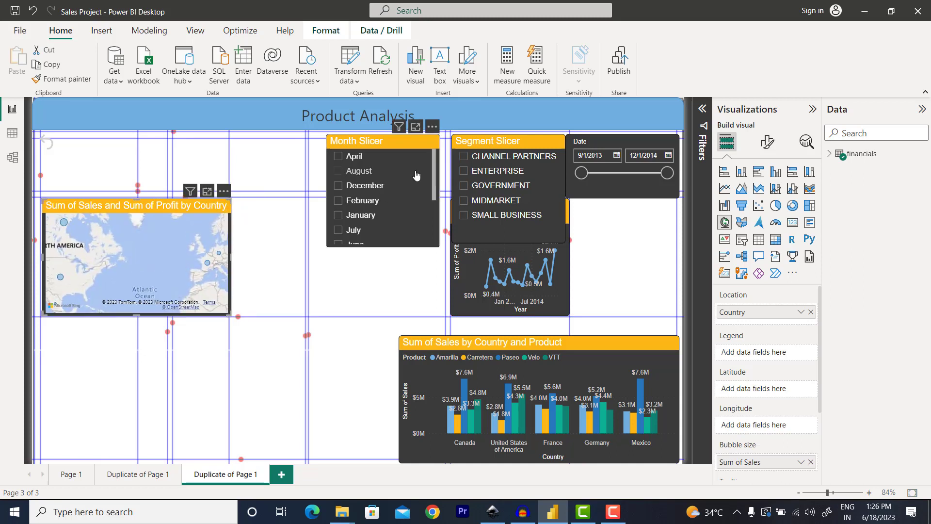
Step: Move the Profit by Year and Month chart beside the map and widen it to the next pair of vertical guides
left_click_drag(460, 273, 257, 274)
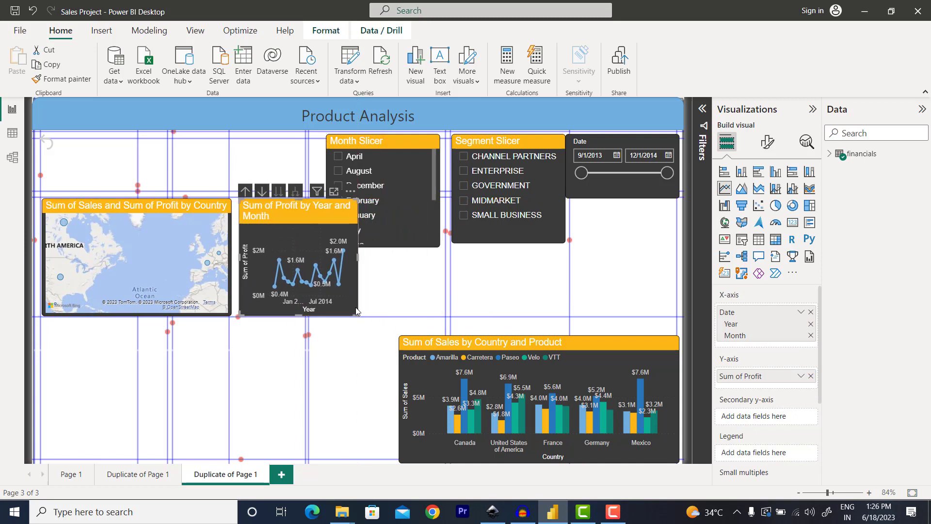
left_click_drag(358, 315, 443, 314)
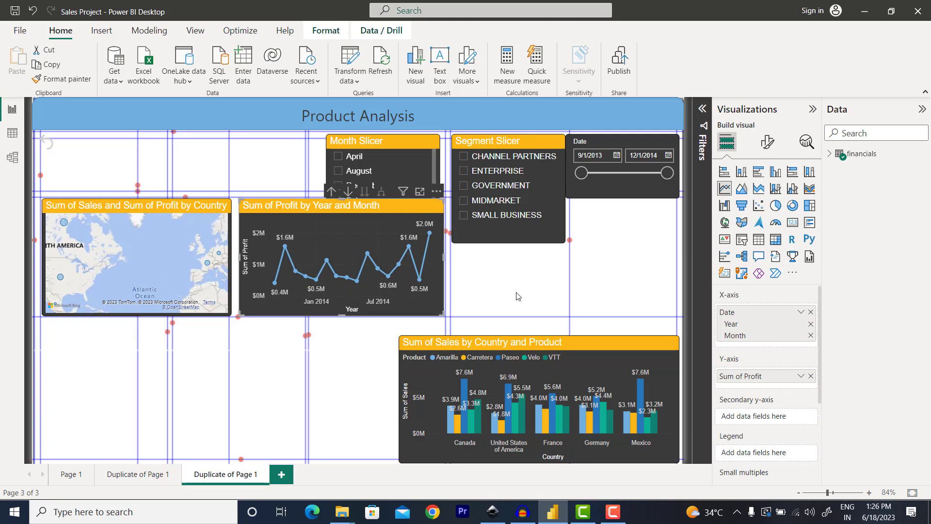
Step: Change the Segment slicer's style from a vertical list to Dropdown
left_click(521, 228)
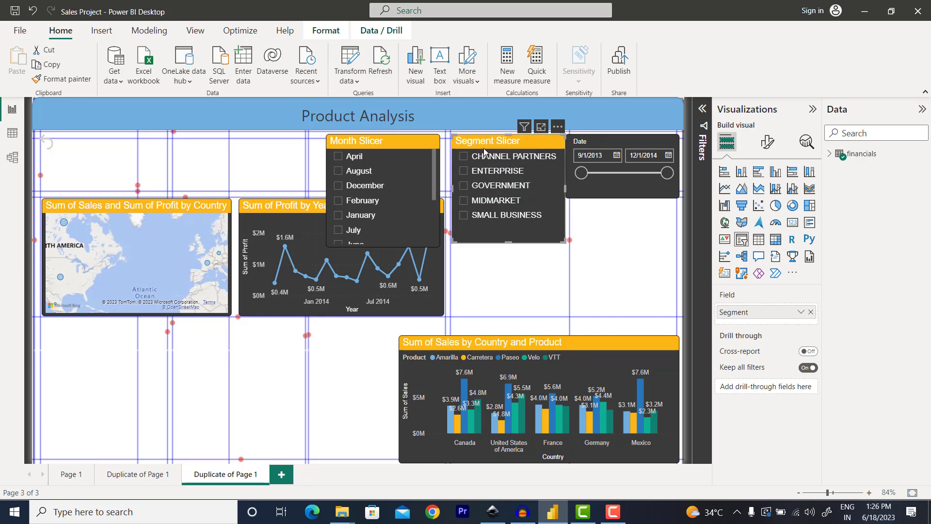
left_click(775, 141)
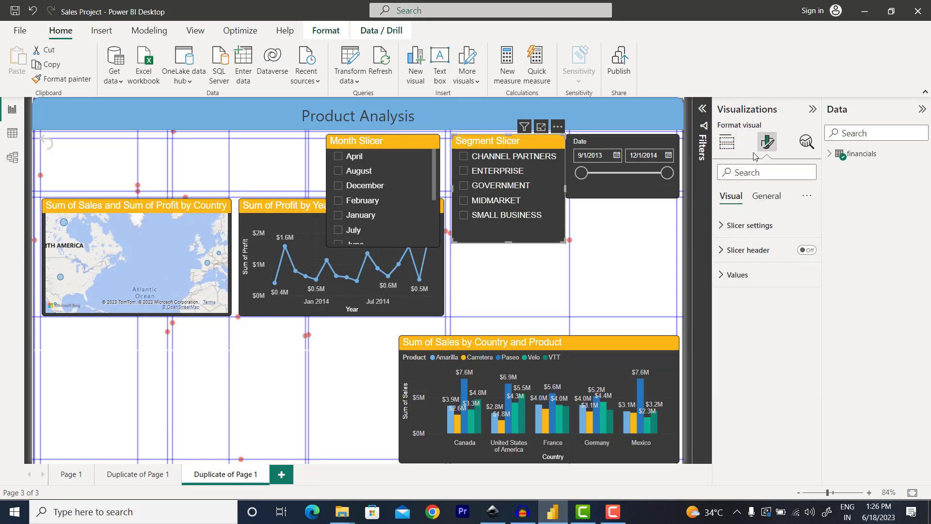
left_click(725, 233)
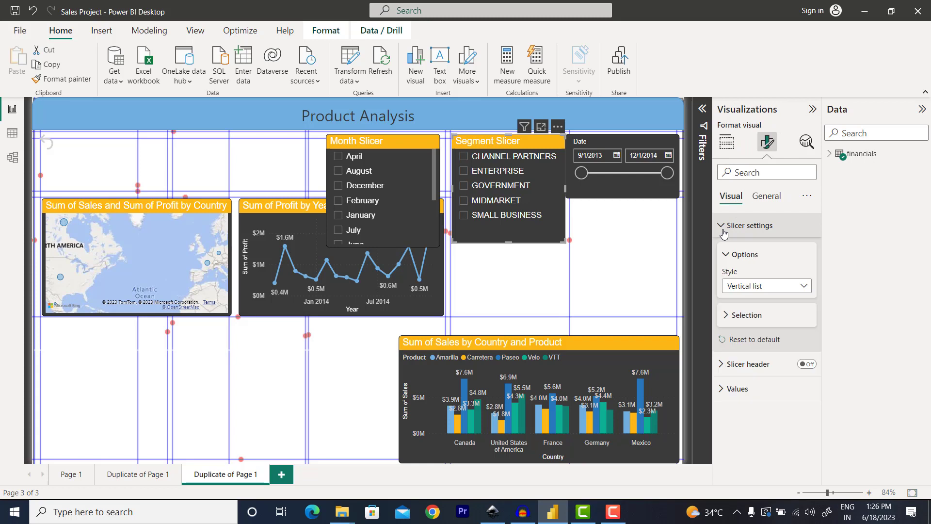
left_click(791, 290)
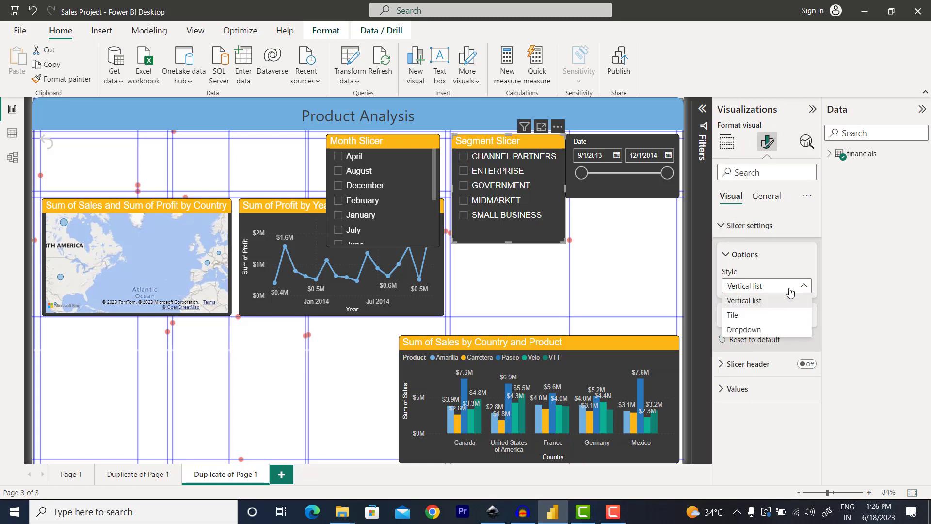
left_click(731, 330)
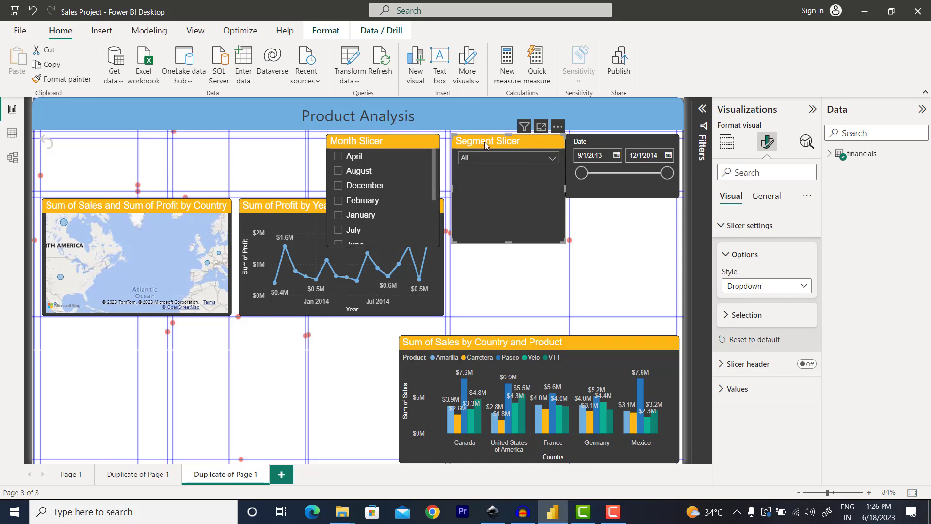
Step: Copy the Segment slicer's formatting onto the Month slicer and set the Month slicer's style to Dropdown
left_click(68, 80)
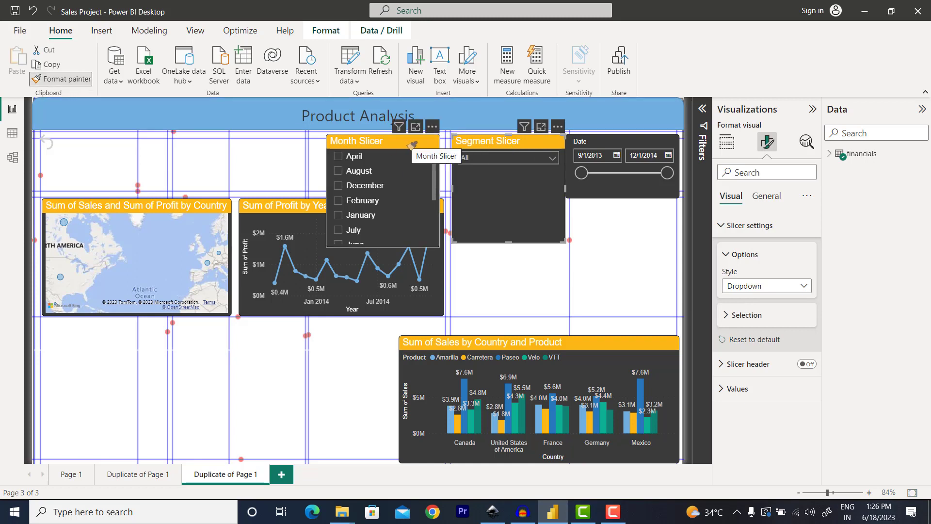
left_click(412, 144)
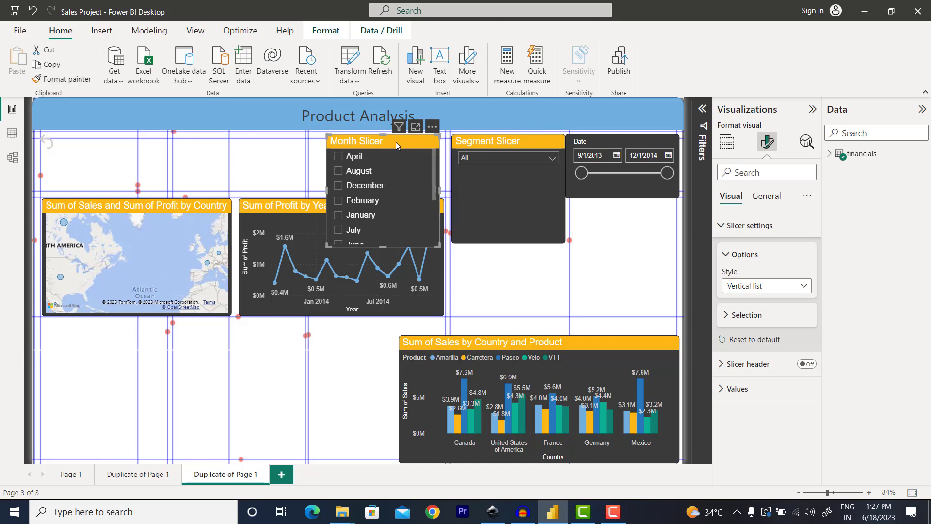
left_click(745, 287)
left_click(740, 334)
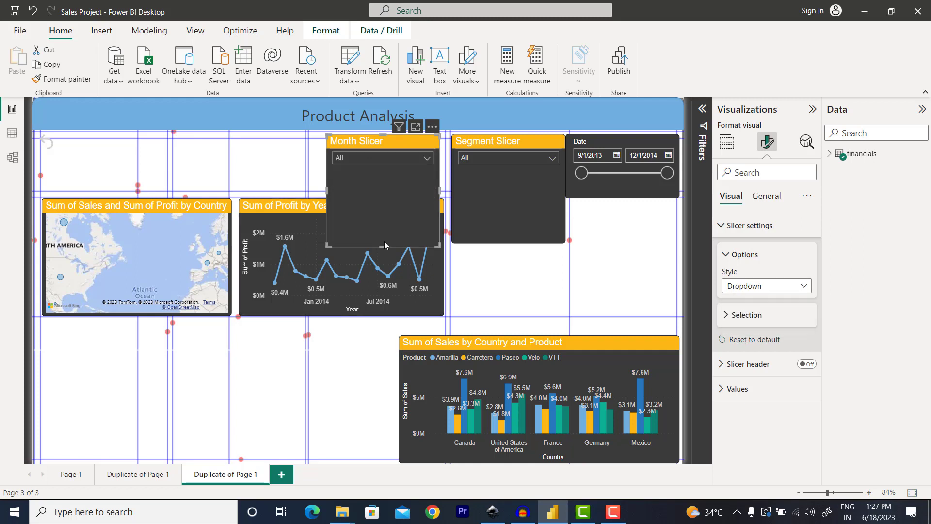
Step: Shorten the Month and Segment slicers to fit the row below the title, and widen Month between its neighbouring vertical guides
left_click_drag(383, 247, 385, 191)
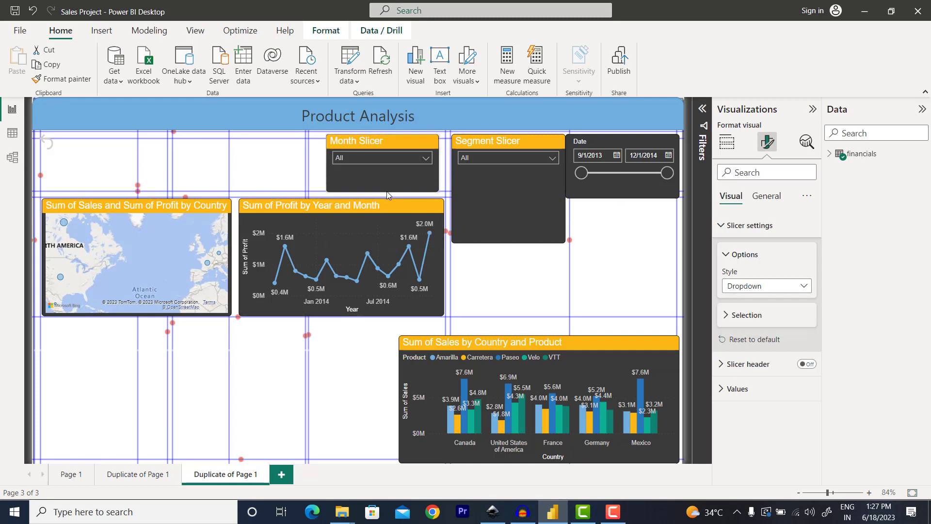
left_click(487, 231)
left_click_drag(513, 238, 497, 197)
left_click_drag(393, 144, 397, 146)
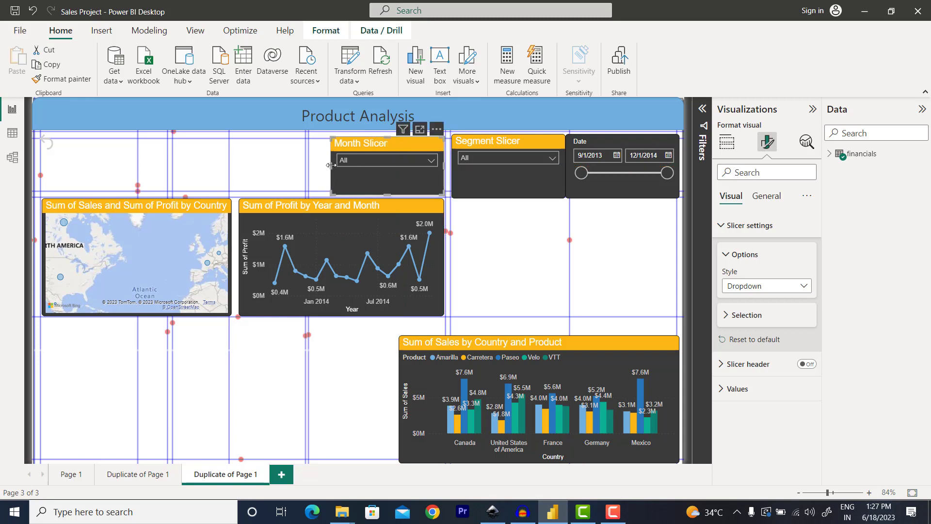
mouse_move(333, 165)
left_mouse_down()
mouse_move(313, 164)
mouse_move(321, 163)
left_mouse_up()
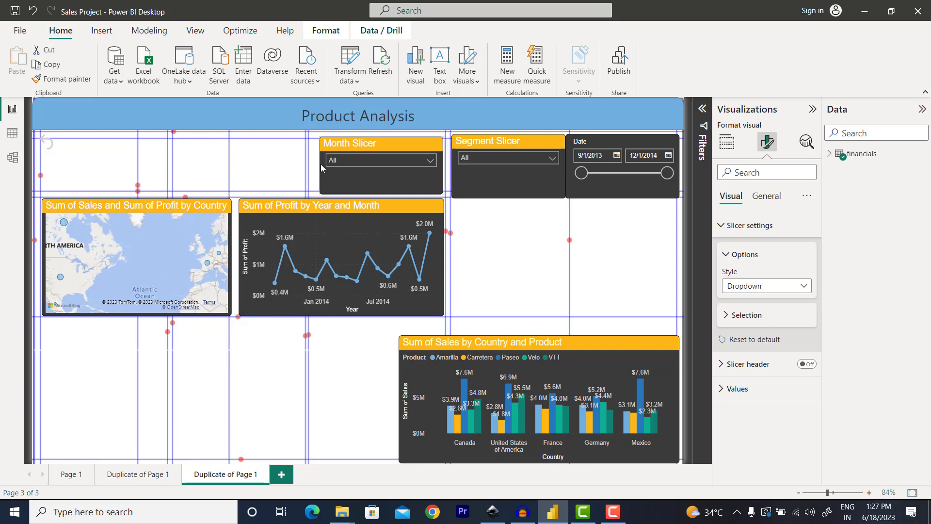
left_click(470, 184)
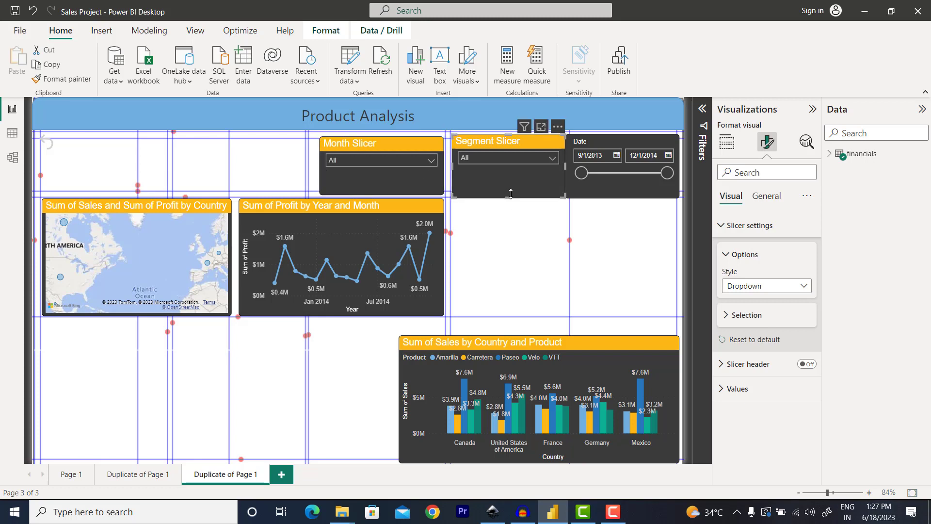
left_click_drag(507, 197, 507, 195)
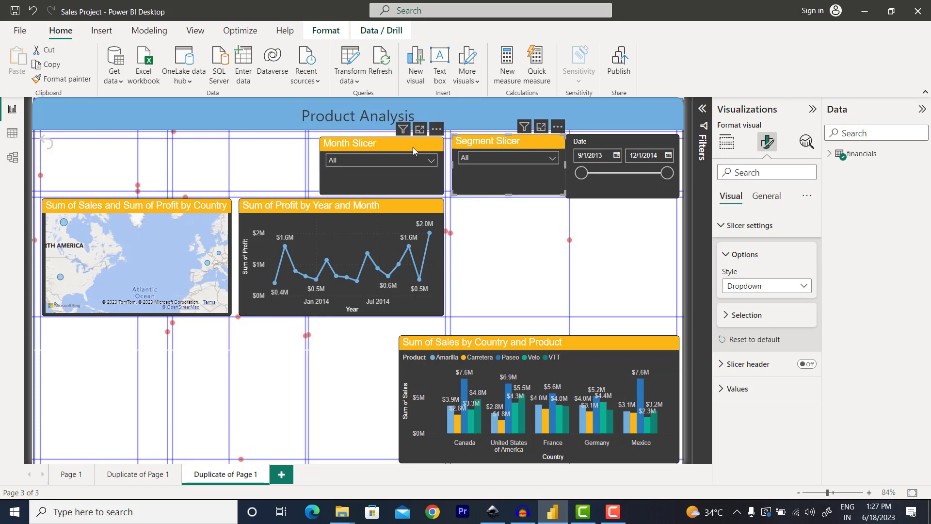
left_click(391, 142)
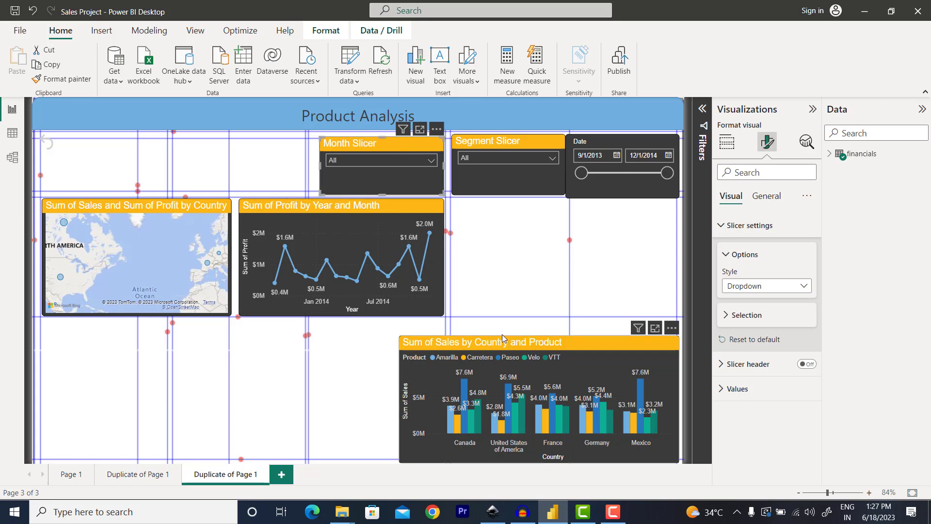
Step: Enlarge the Sum of Sales by Country and Product chart to fill the wide cell of the lowest guide row
left_click_drag(502, 335, 525, 329)
left_click_drag(405, 442, 312, 459)
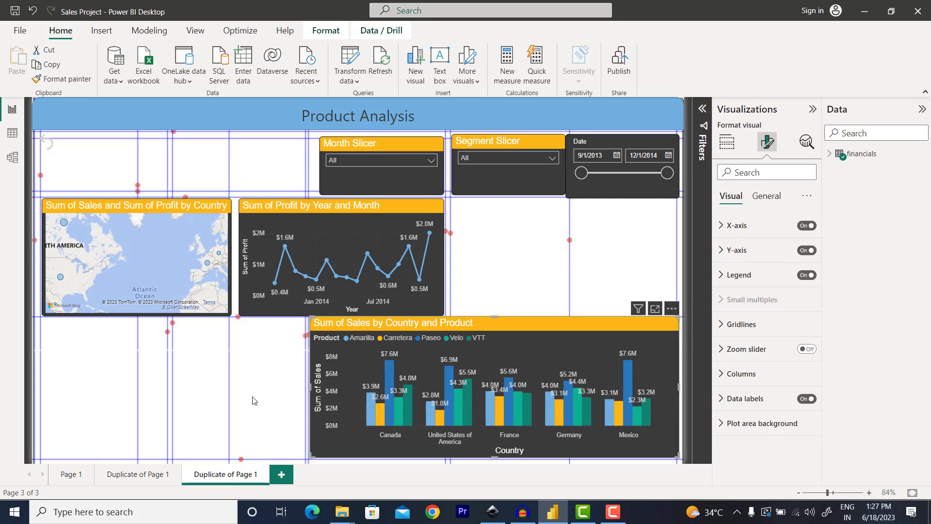
left_click(252, 401)
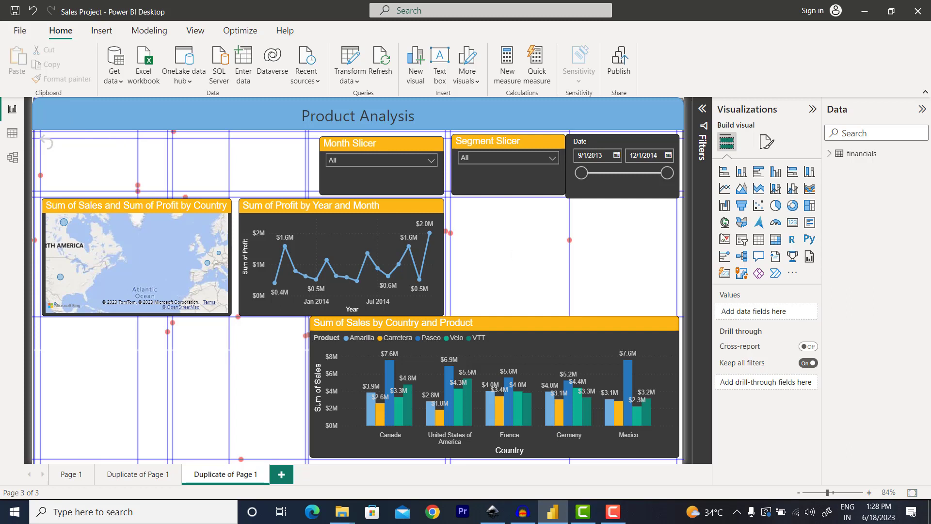
Step: Add a card visual and shrink it to fit the first guide cell of the row below the page title
left_click(792, 226)
left_click_drag(151, 438, 101, 243)
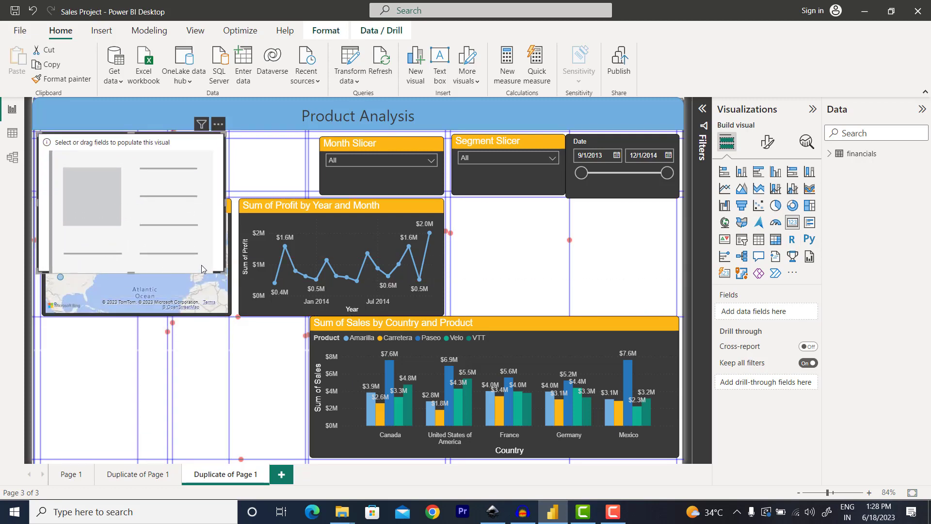
left_click_drag(219, 271, 167, 193)
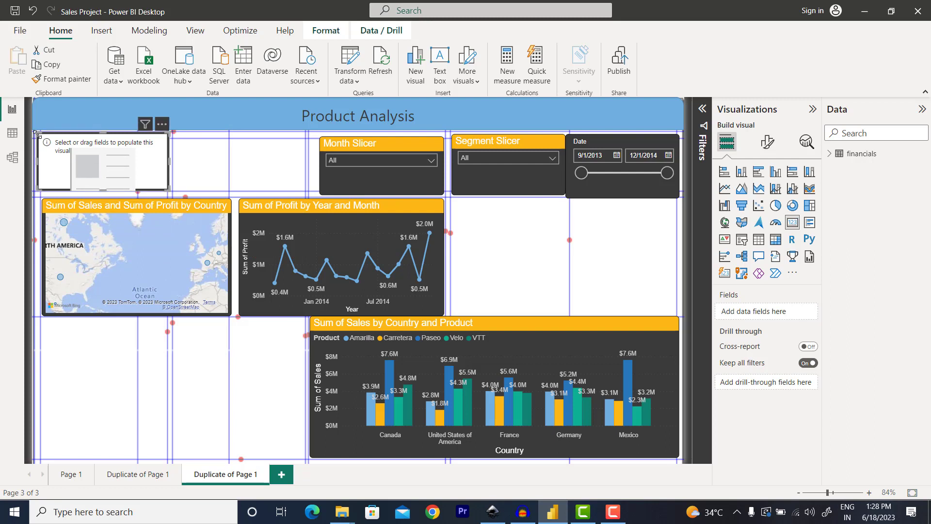
left_click_drag(38, 134, 46, 142)
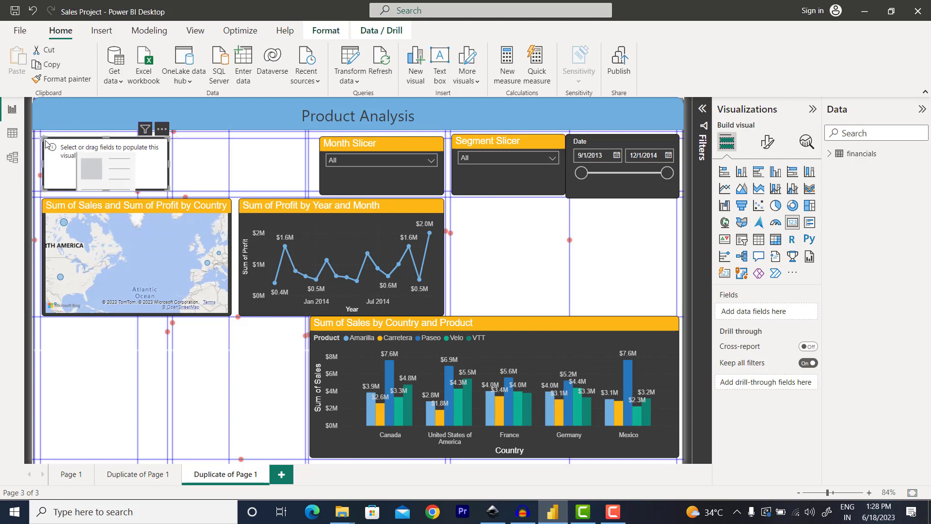
left_click_drag(168, 165, 167, 167)
left_click(167, 159)
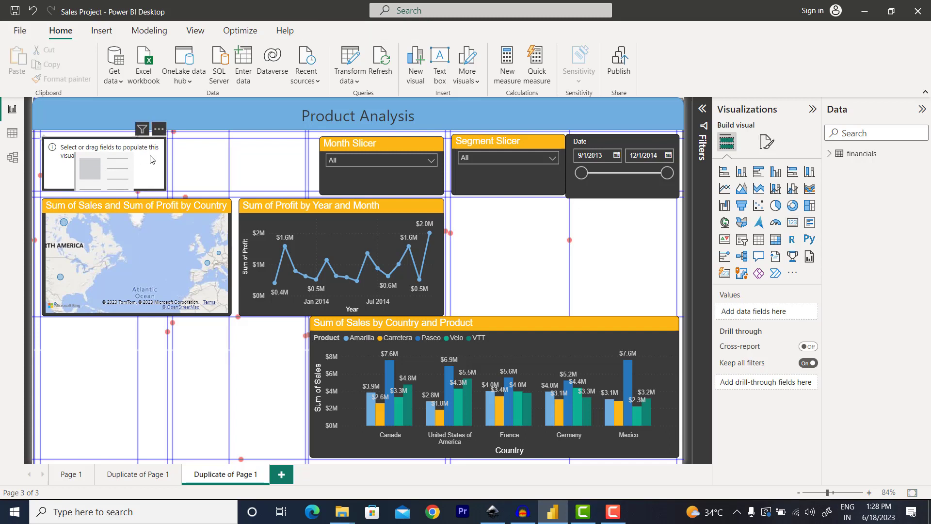
Step: Assign the Units Sold field from the financials table to the new card
left_click(154, 159)
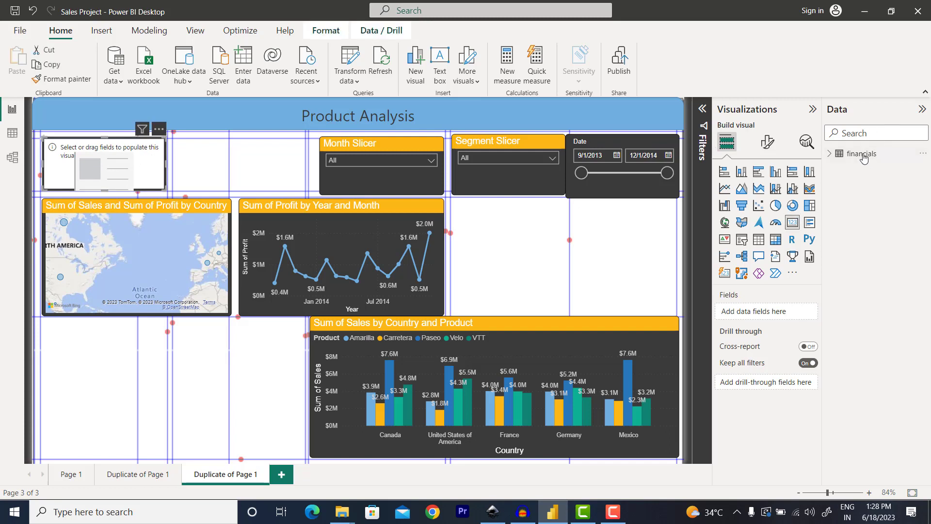
left_click(828, 154)
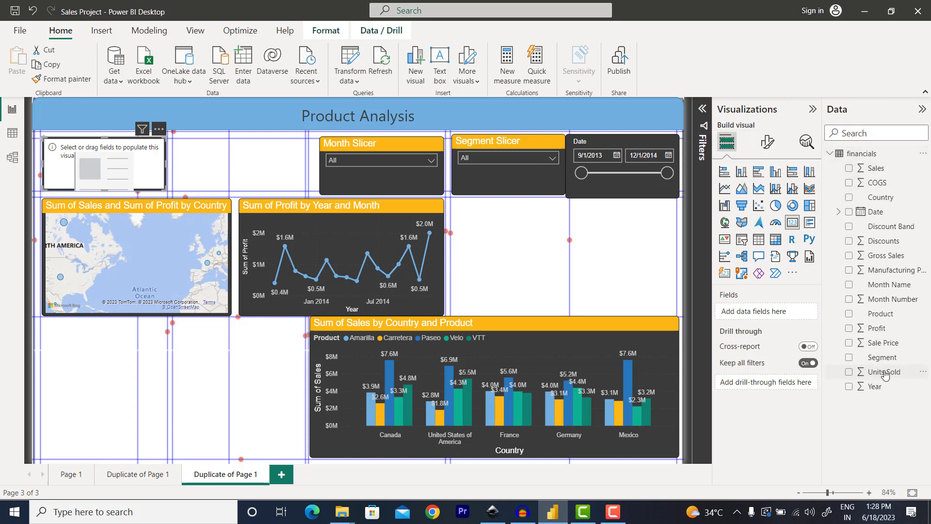
left_click_drag(877, 376, 769, 315)
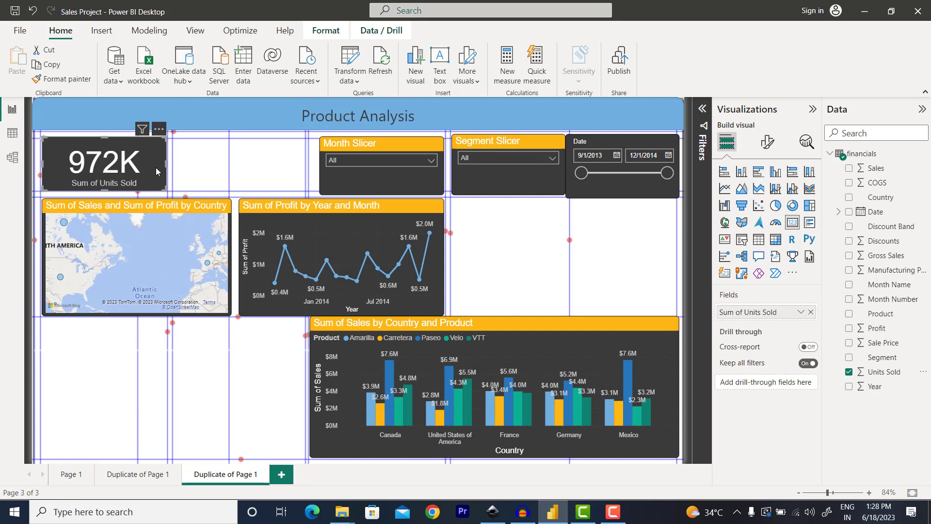
Step: Duplicate the Units Sold card into the adjacent guide cell and replace the copy's field with Sales
key("ctrl+c")
key("ctrl+v")
left_click_drag(104, 162, 233, 161)
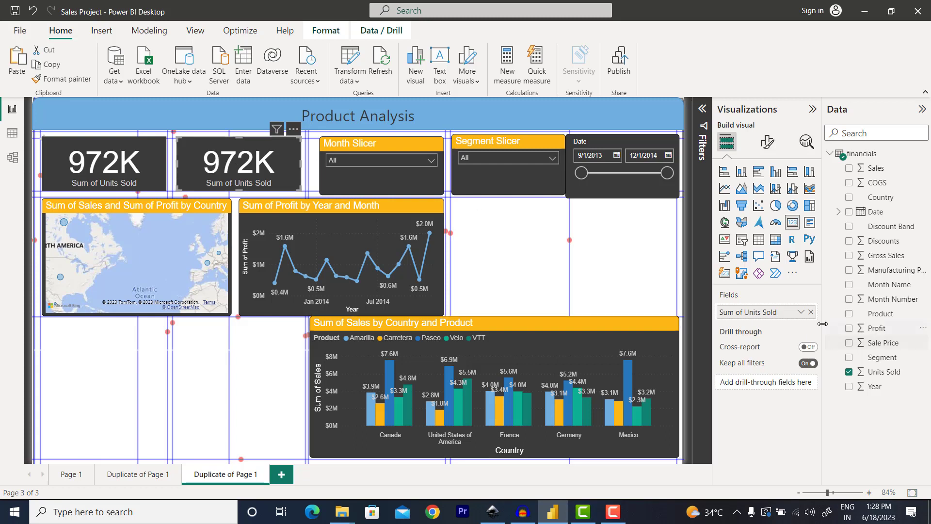
left_click(811, 312)
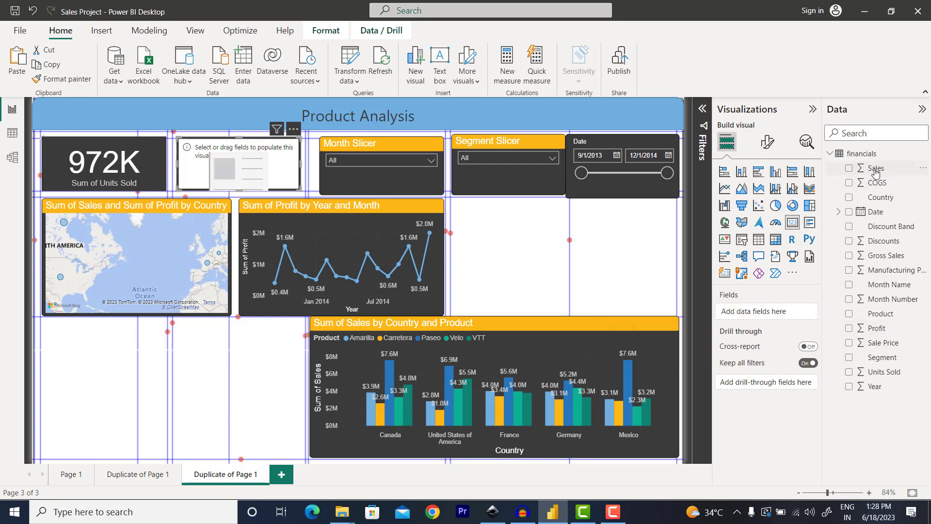
left_click_drag(875, 167, 763, 313)
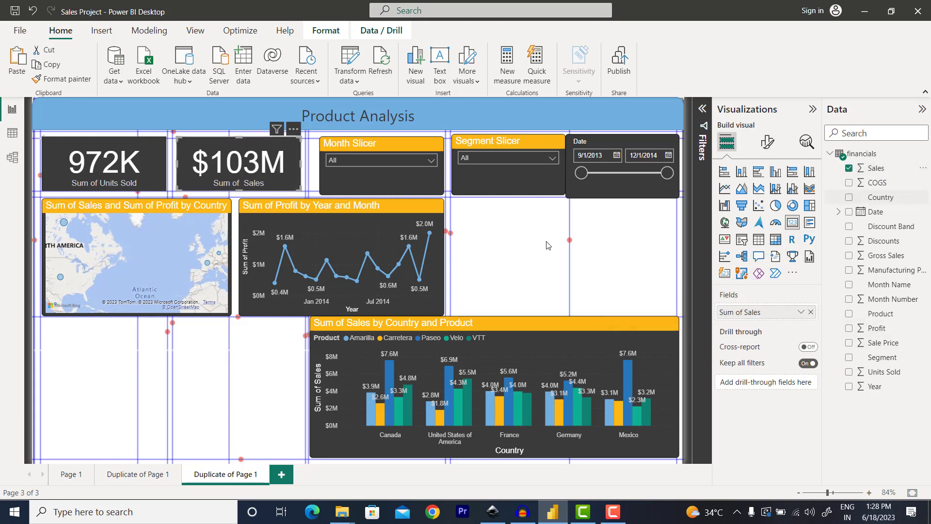
Step: Narrow the Month slicer, shorten the Segment slicer to match the cards, and move Month directly against Segment
left_click(342, 144)
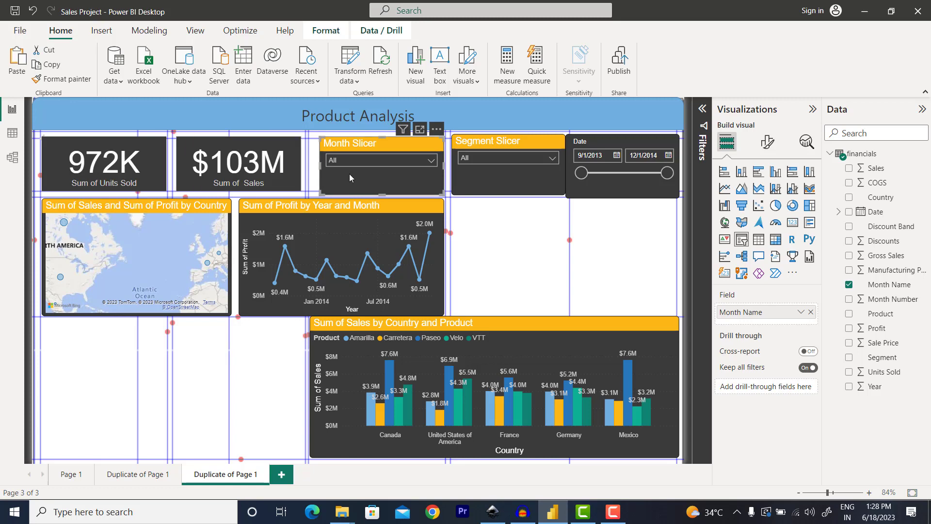
left_click_drag(320, 194, 346, 192)
left_click(496, 177)
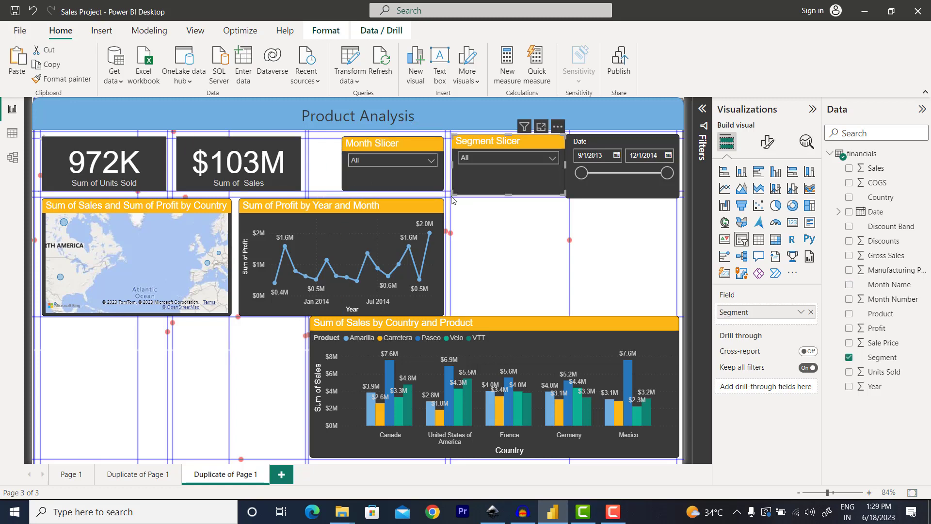
left_click_drag(452, 199, 455, 190)
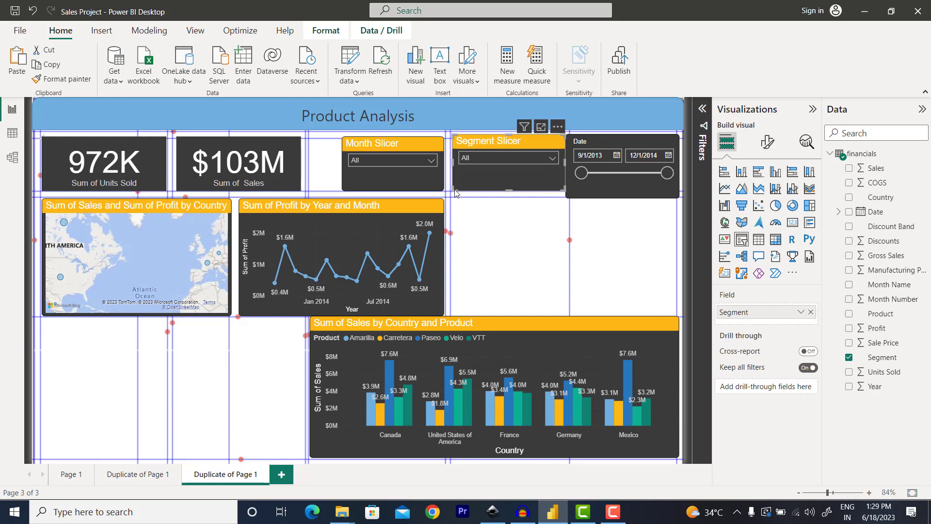
left_click_drag(384, 141, 389, 143)
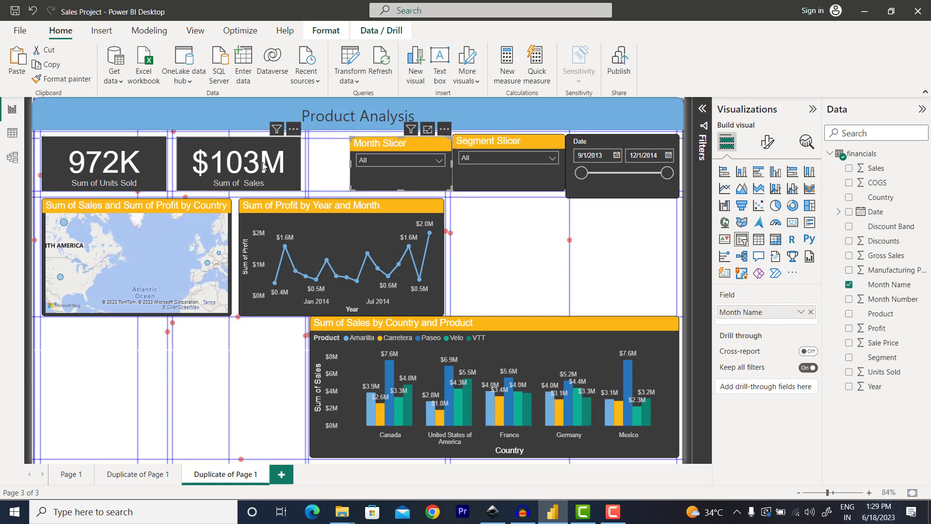
Step: Duplicate the Sales card toward the Month slicer and replace the copy's field with Profit
left_click(295, 157)
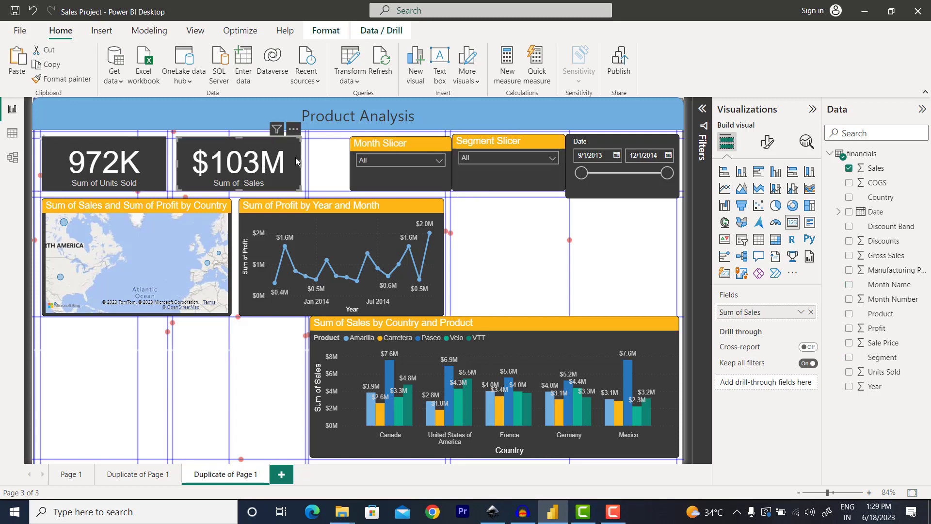
left_click_drag(295, 157, 300, 162)
key("ctrl+c")
key("ctrl+v")
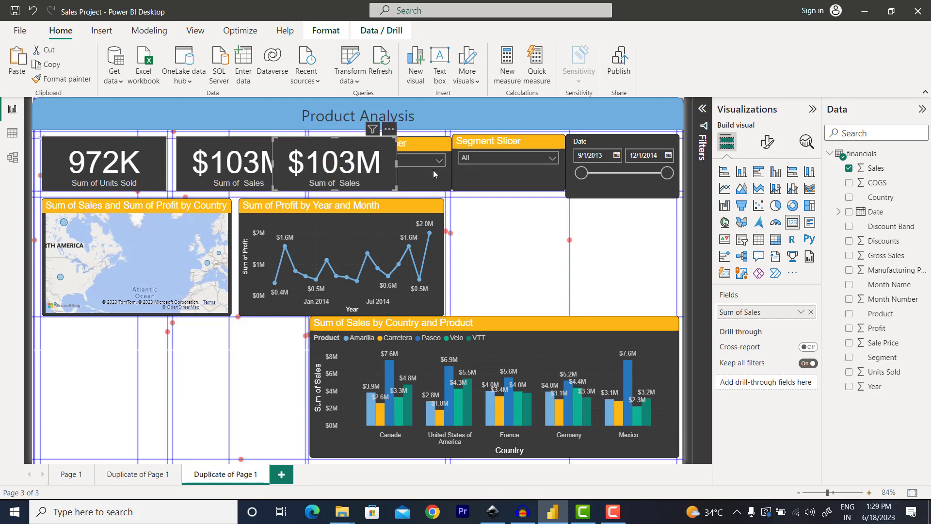
left_click(811, 313)
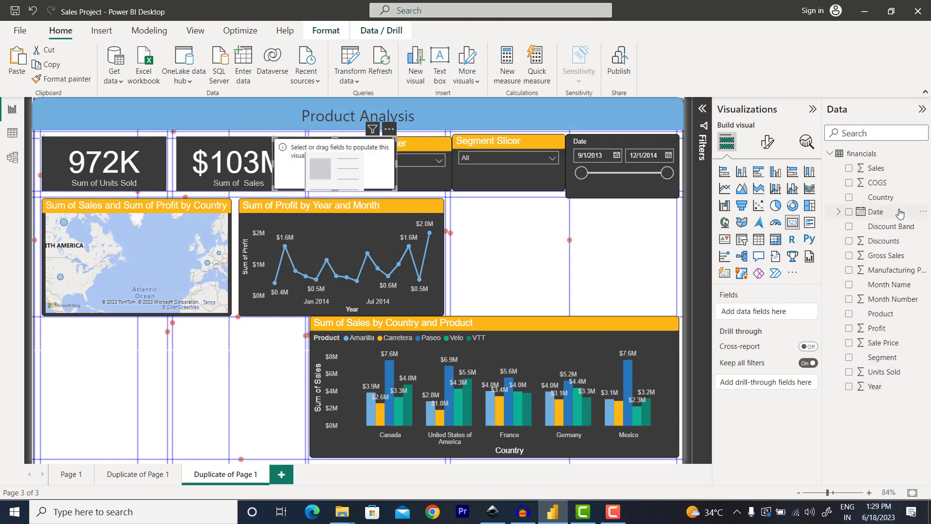
left_click_drag(877, 328, 768, 312)
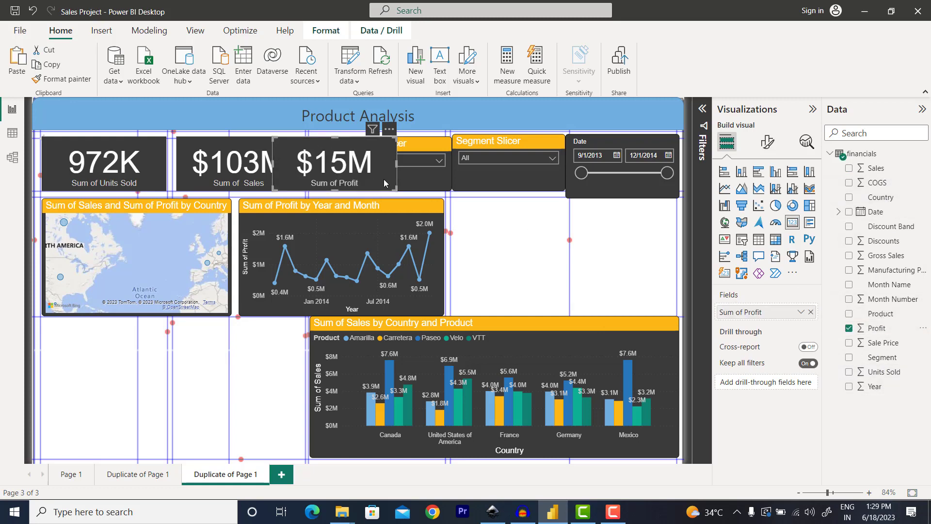
Step: Narrow the Units Sold, Sales and Profit cards and space them in a row clear of the Month slicer
left_click(163, 167)
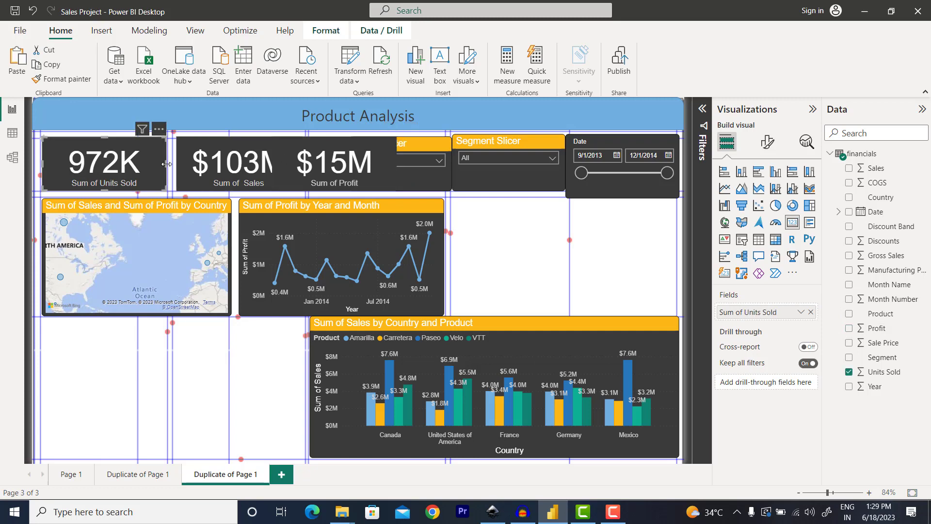
left_click_drag(167, 164, 136, 166)
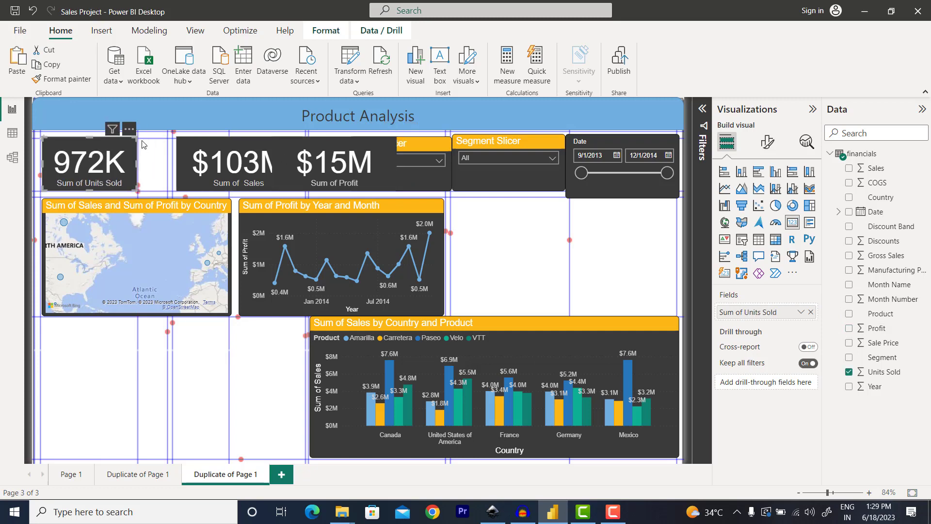
left_click_drag(200, 155, 172, 156)
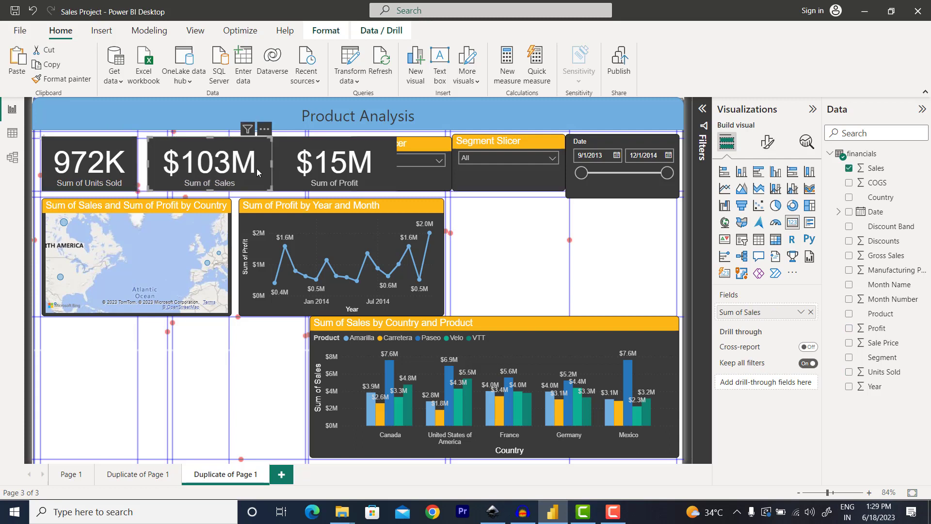
left_click_drag(271, 167, 249, 166)
left_click_drag(381, 165, 342, 165)
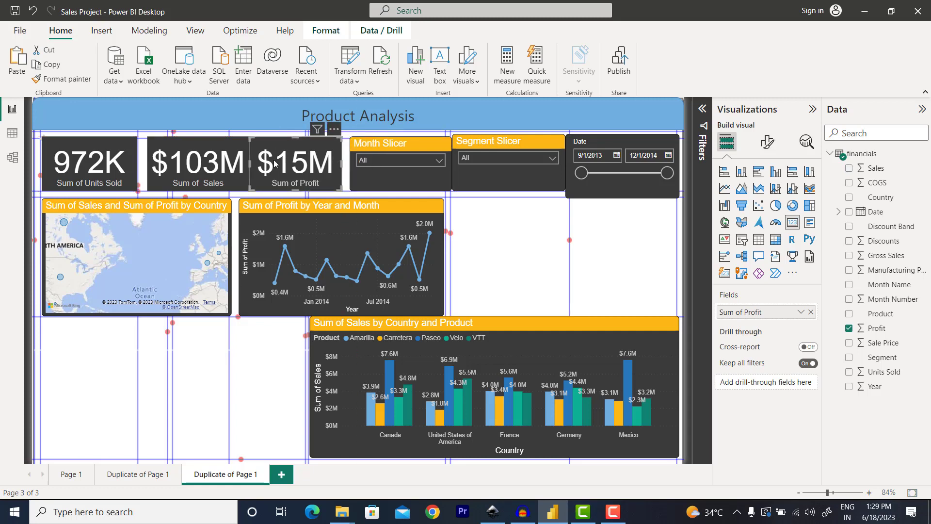
left_click_drag(212, 164, 207, 164)
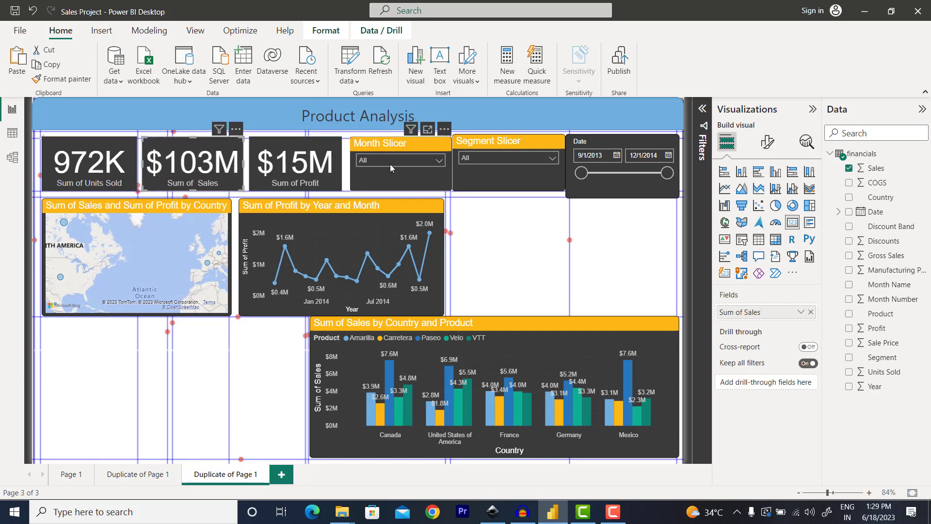
Step: Add a clustered column chart of Profit by Country, sized to the guide cell beneath the Segment slicer
left_click(540, 237)
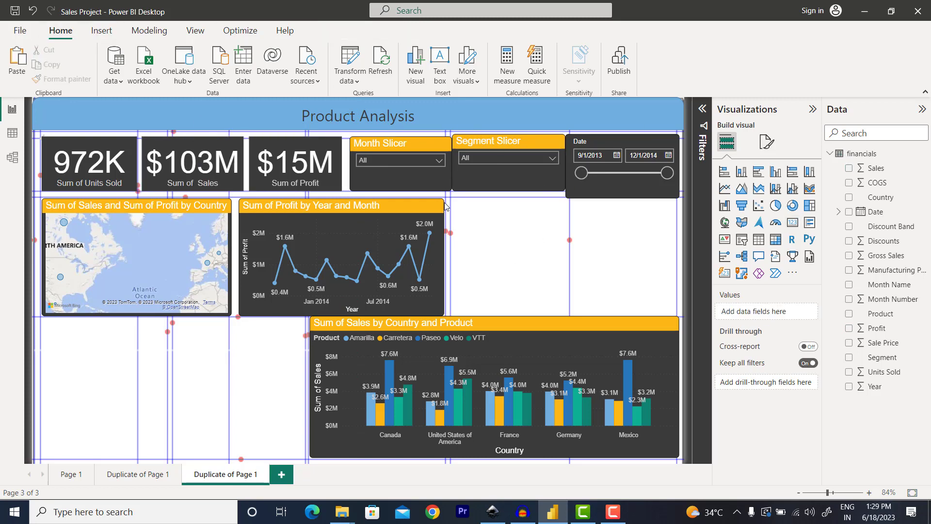
left_click(775, 173)
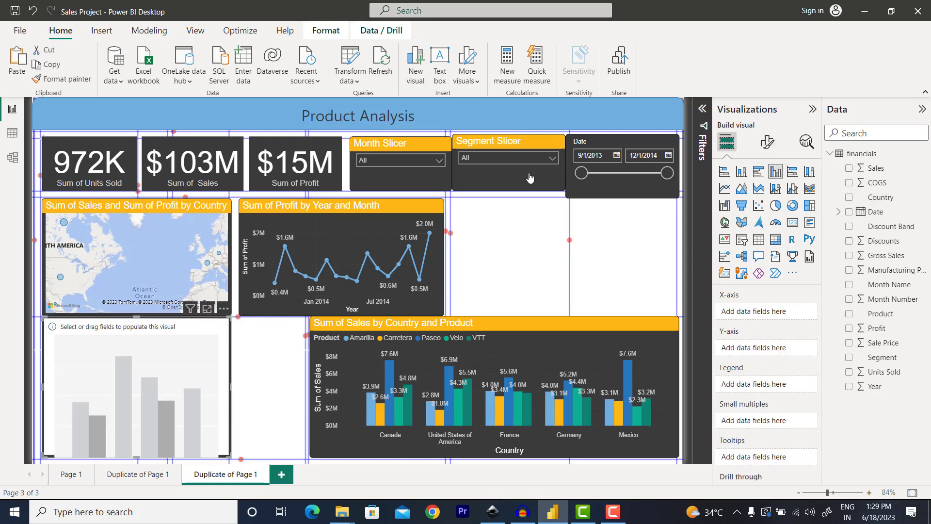
left_click_drag(176, 357, 587, 238)
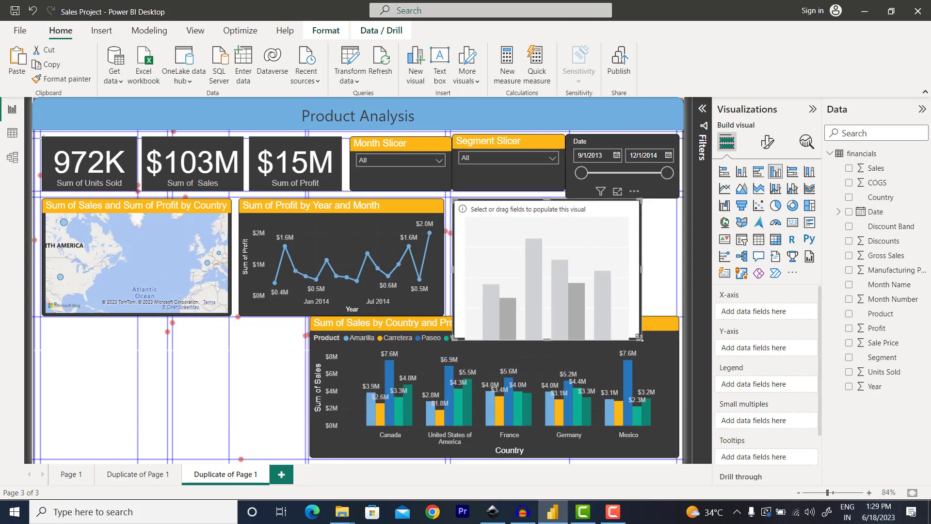
left_click_drag(642, 338, 564, 311)
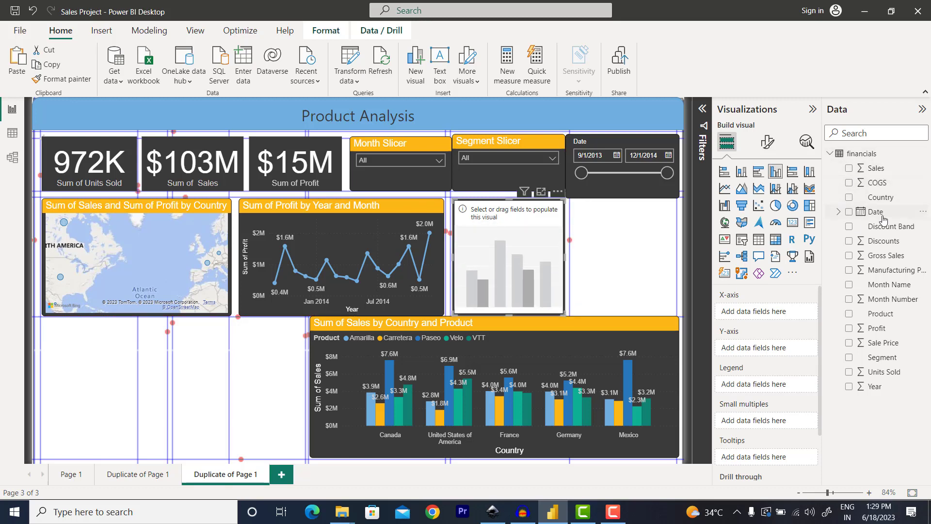
left_click_drag(879, 199, 770, 311)
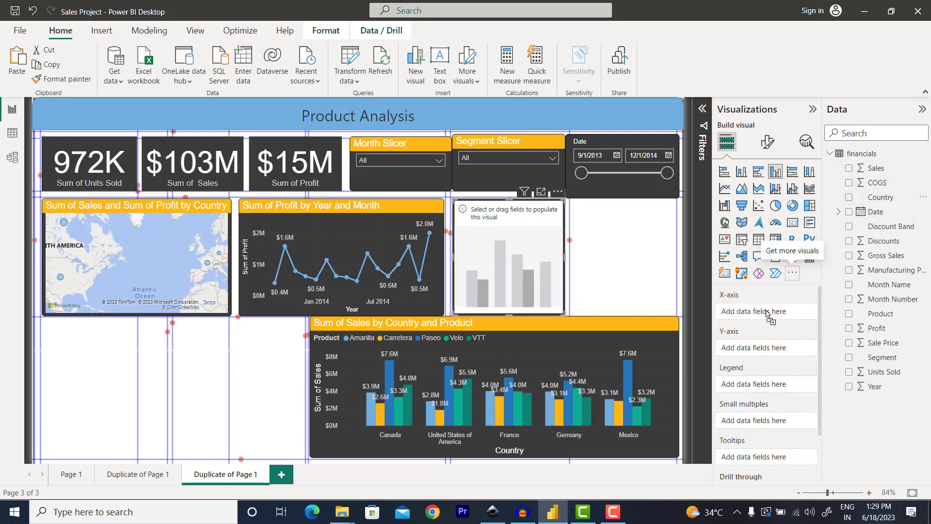
left_click_drag(876, 328, 757, 353)
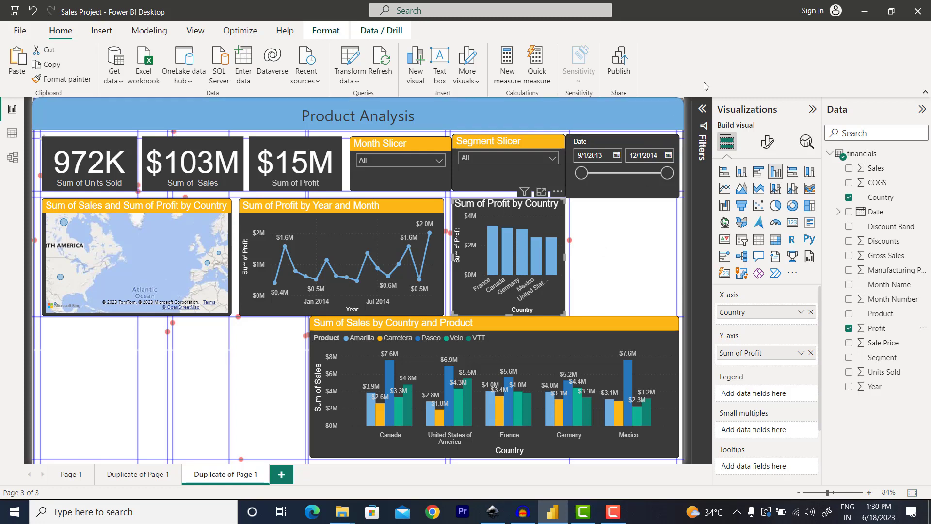
Step: Filter the Profit by Country column chart to the top 3 countries by Sum of Profit using a Top N filter
left_click(703, 112)
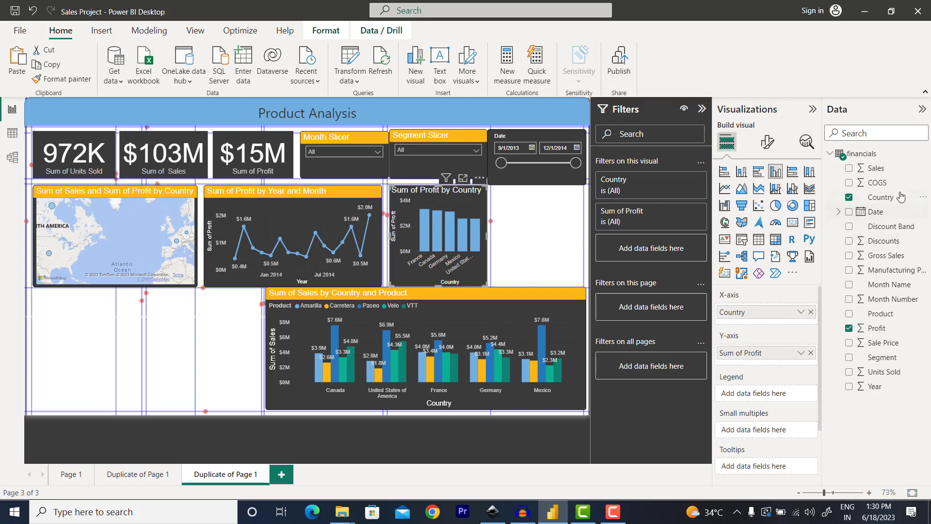
left_click_drag(882, 203, 654, 253)
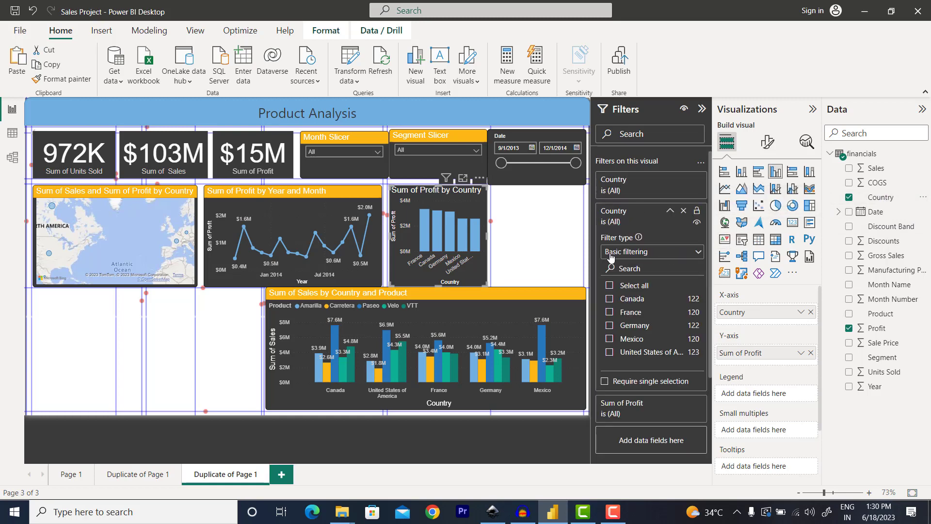
left_click(642, 254)
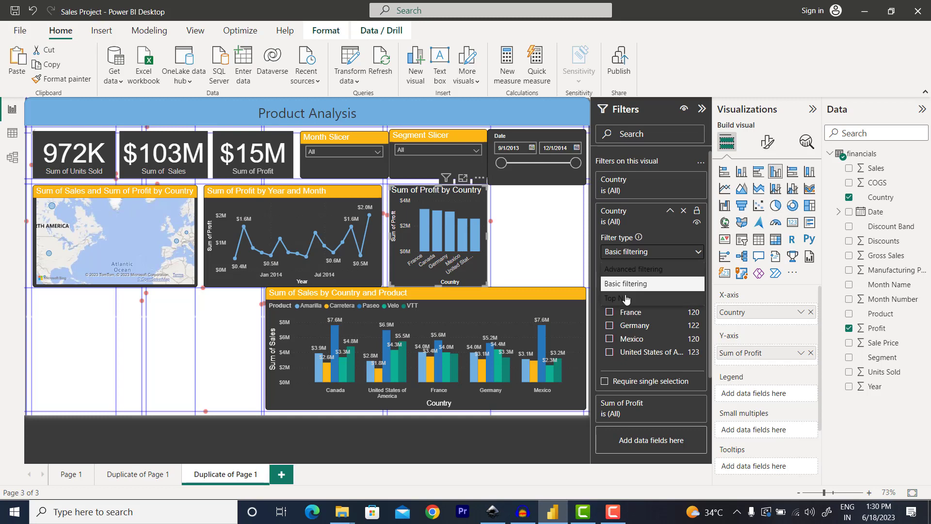
left_click(616, 299)
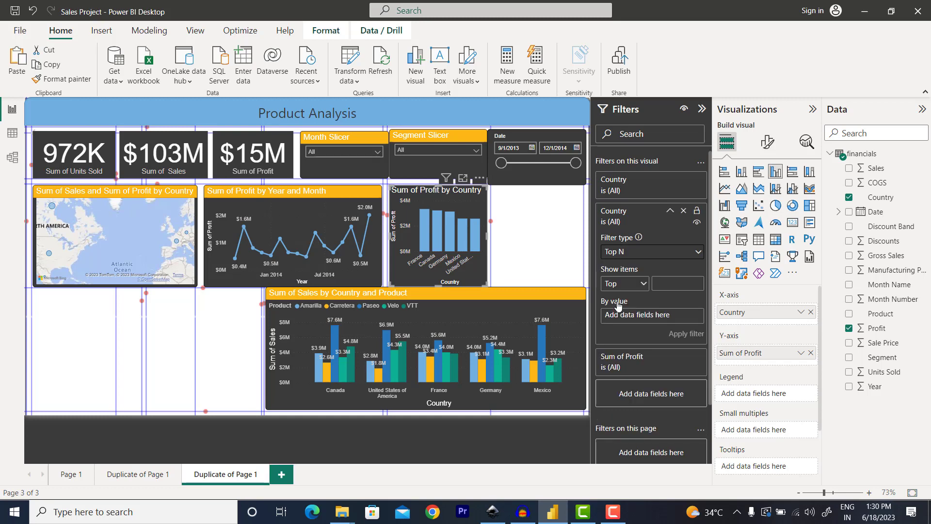
left_click(671, 282)
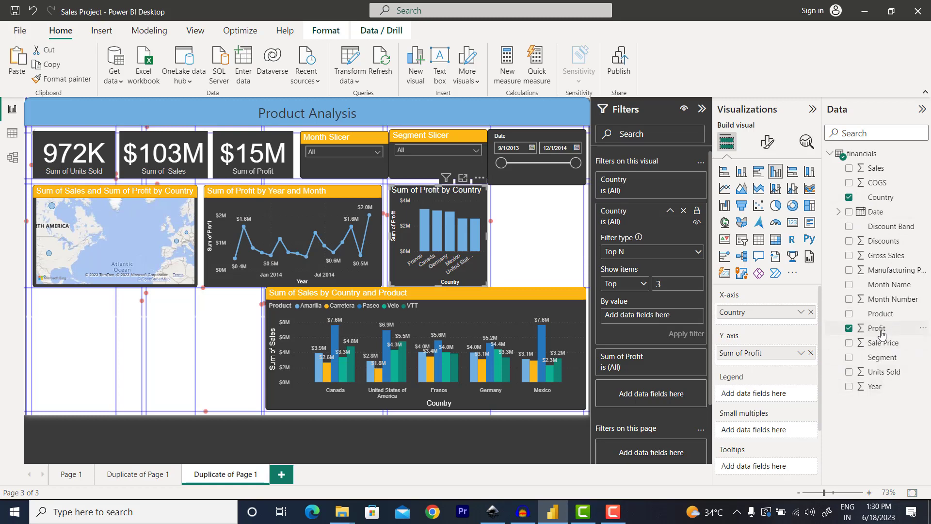
left_click_drag(881, 334, 656, 320)
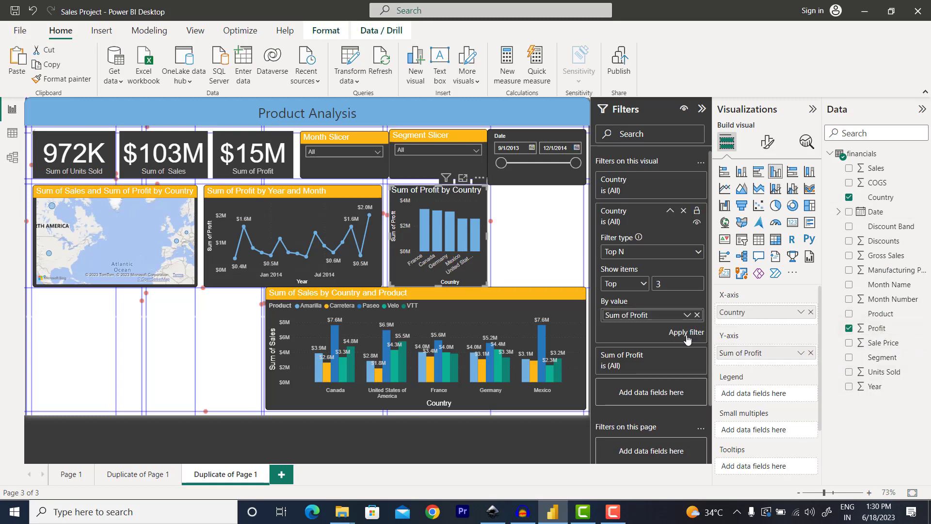
left_click(686, 332)
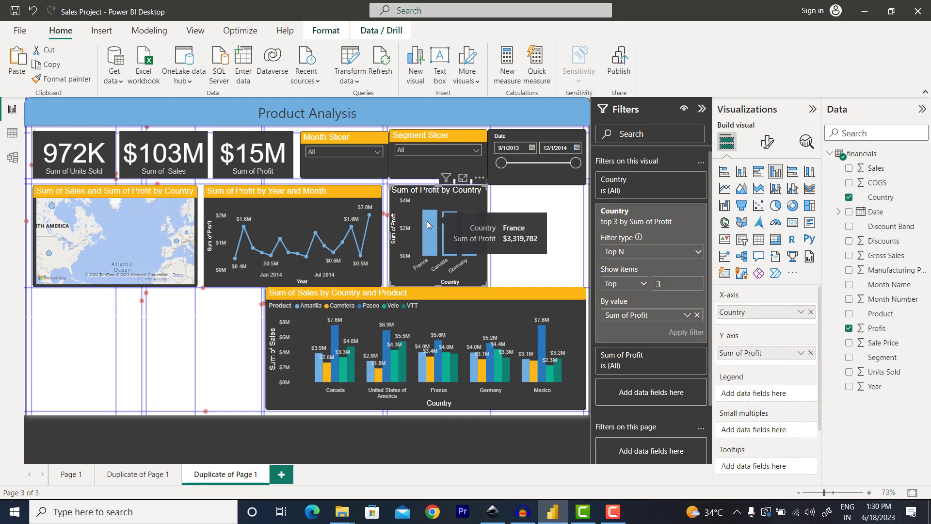
Step: Turn on data labels for the Profit by Country column chart and collapse the filter settings
left_click(766, 146)
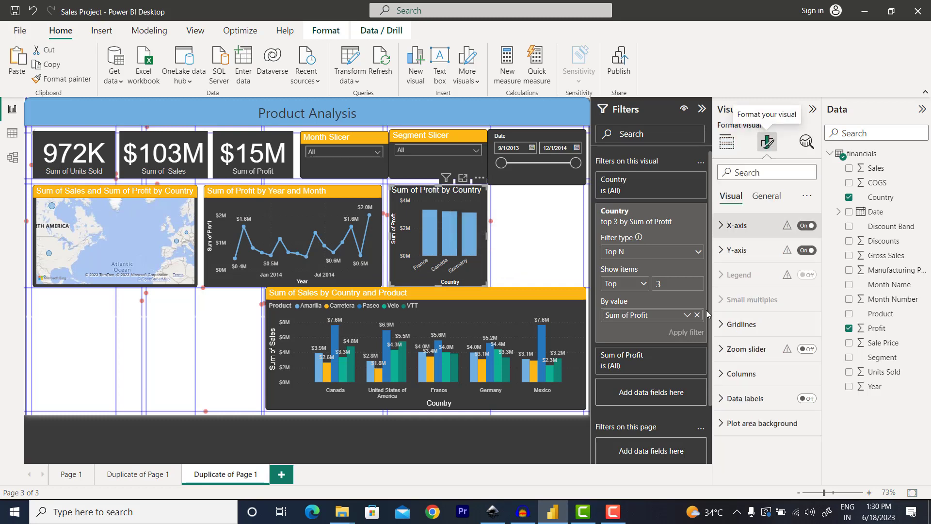
left_click(804, 398)
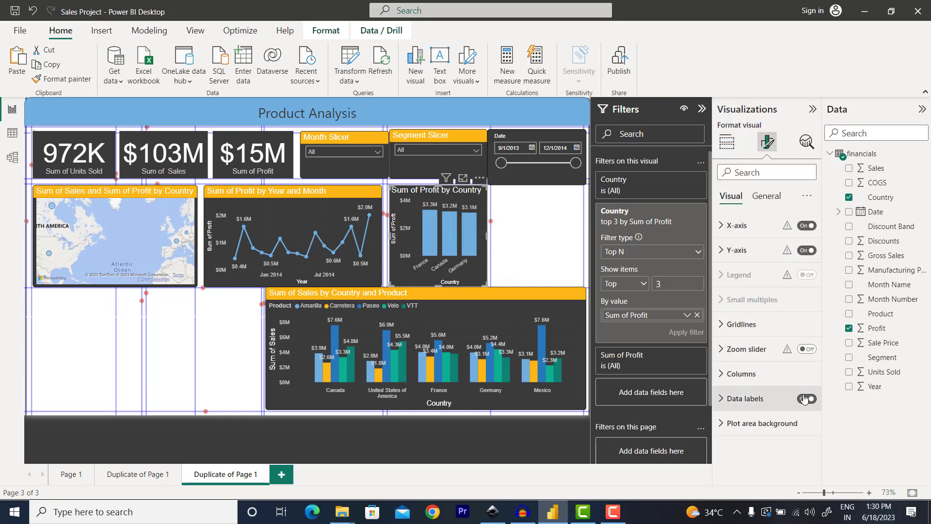
left_click(531, 226)
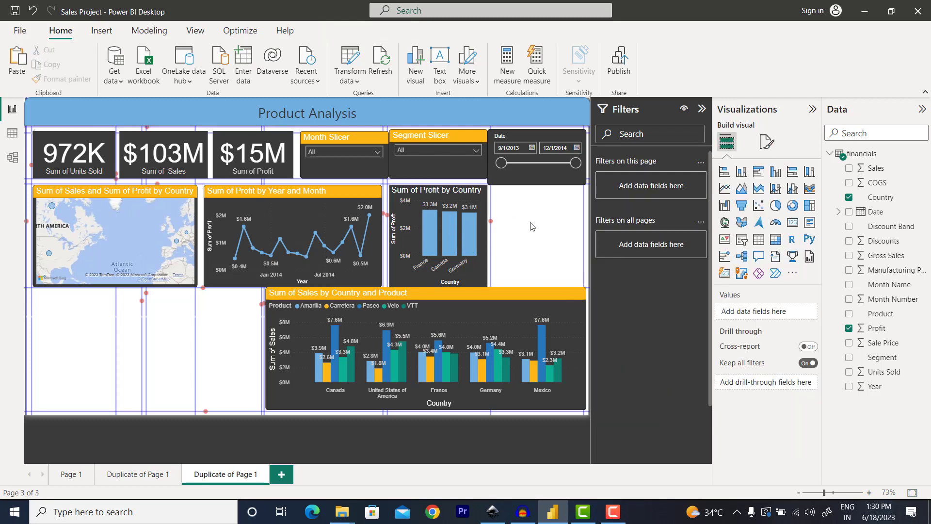
left_click(704, 110)
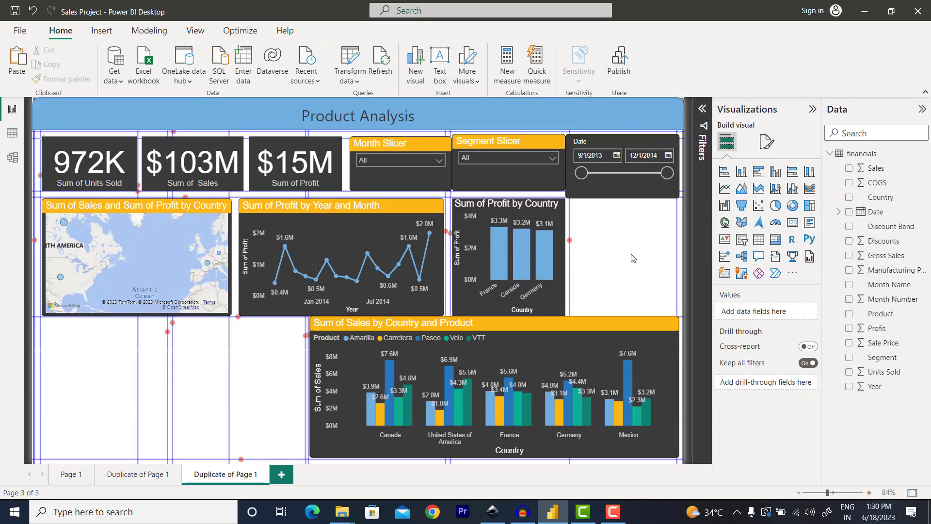
Step: Insert a multi-row card and shrink it to fit the empty guide cell beneath the Date slicer
left_click(519, 209)
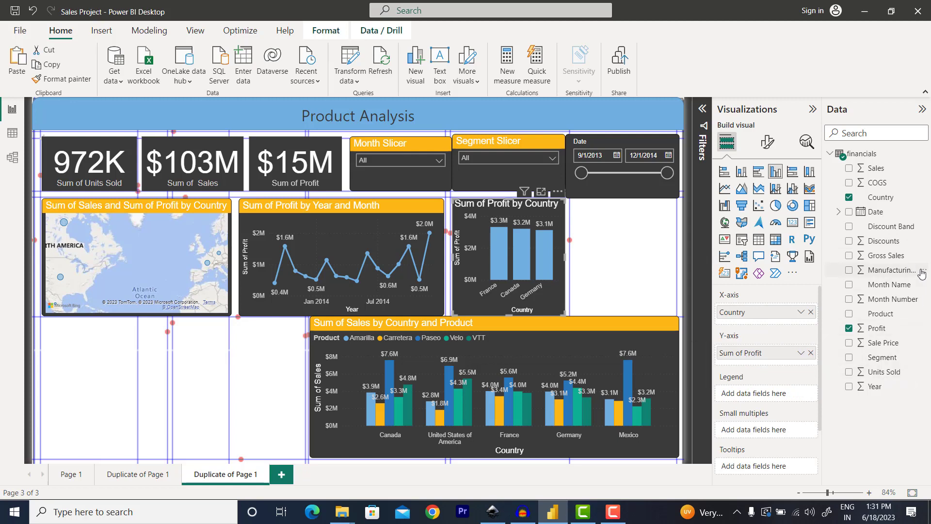
left_click(614, 265)
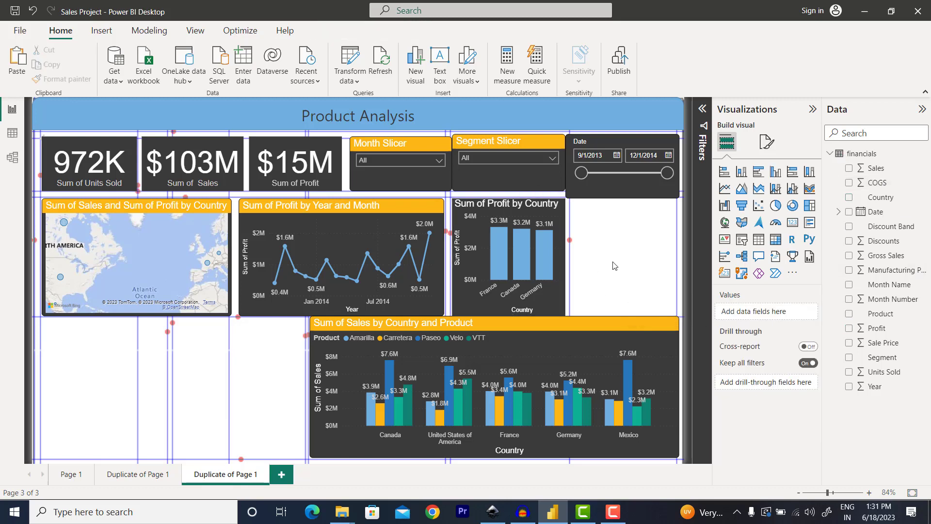
left_click(809, 224)
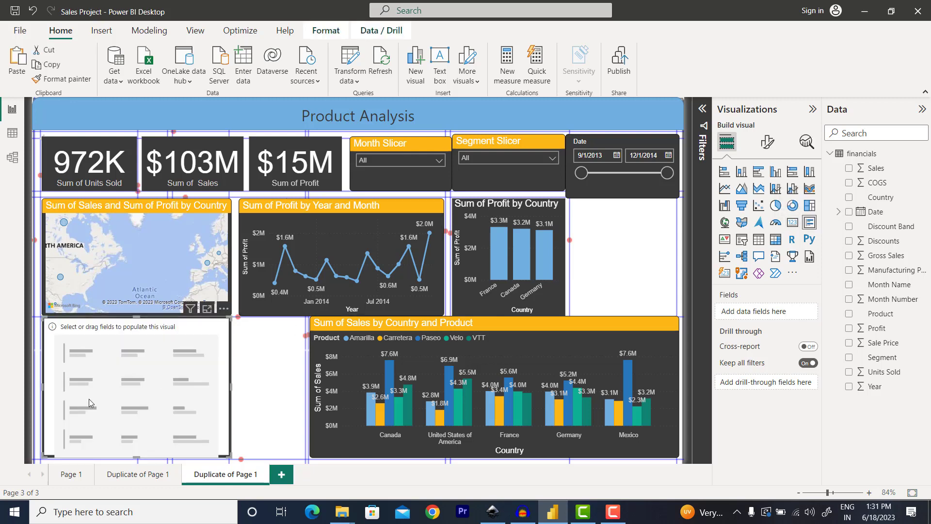
left_click_drag(89, 399, 510, 304)
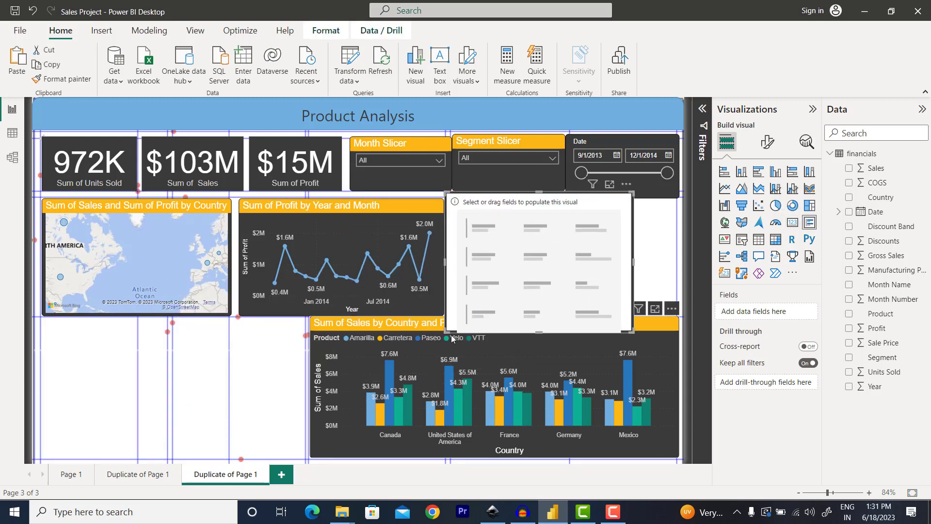
left_click_drag(445, 333, 535, 244)
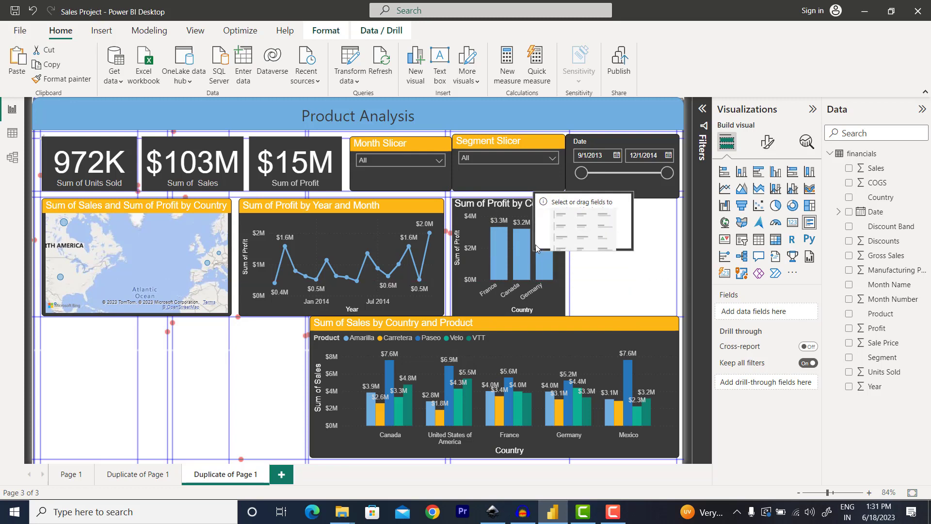
left_click_drag(570, 204, 607, 209)
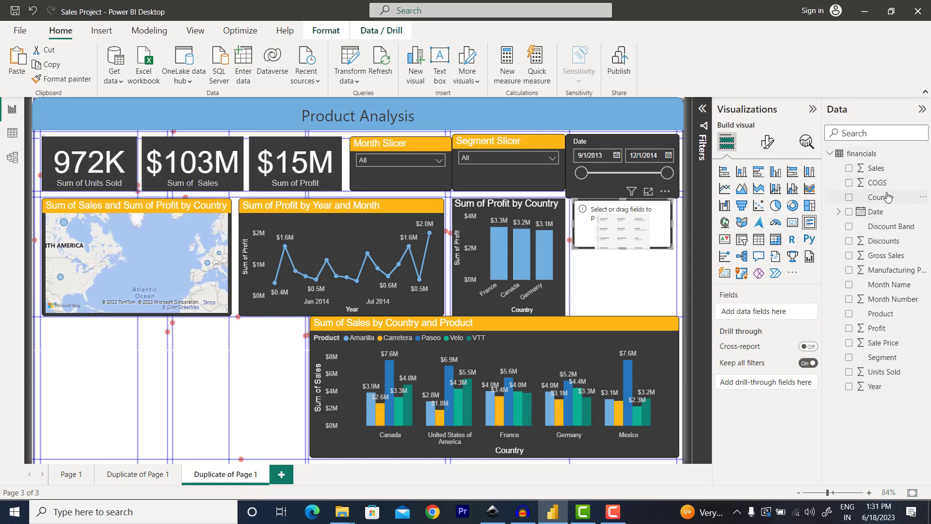
Step: Add Country, summarized as First, and Sales to the multi-row card
left_click_drag(888, 196, 779, 315)
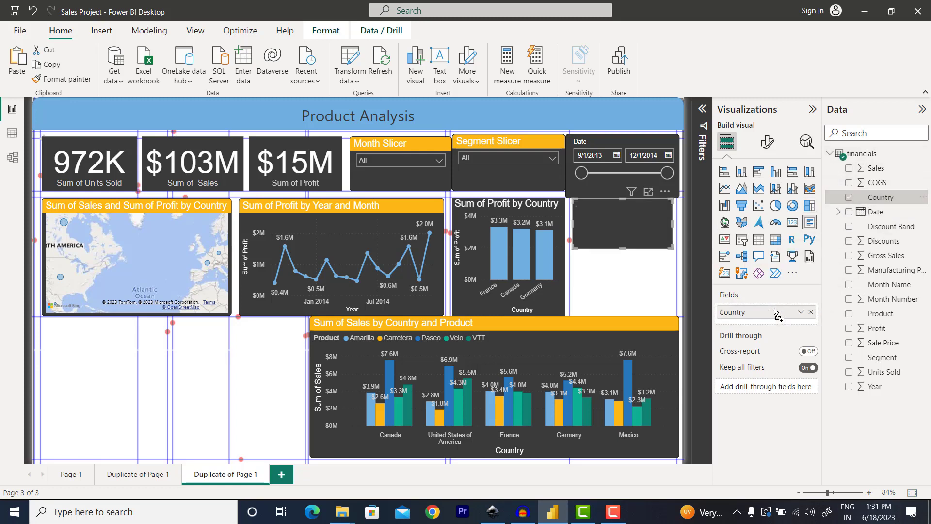
left_click(800, 314)
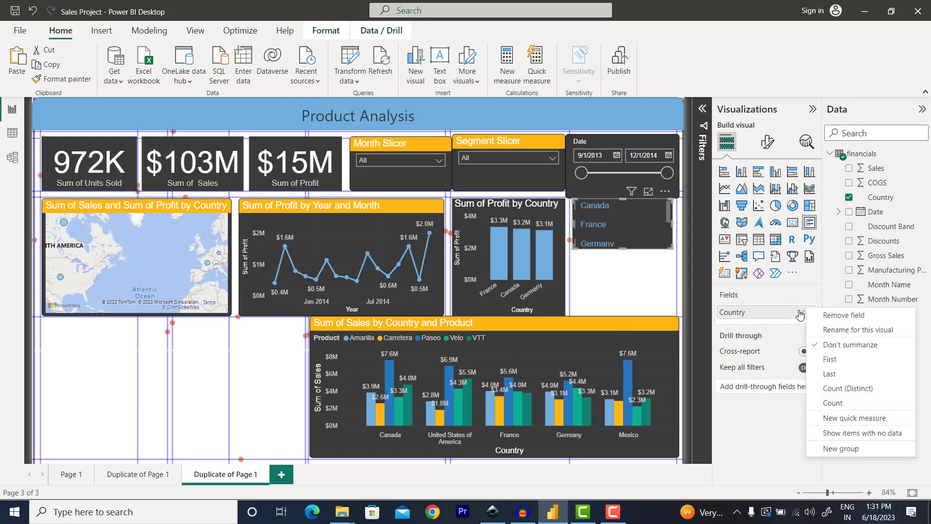
left_click(830, 359)
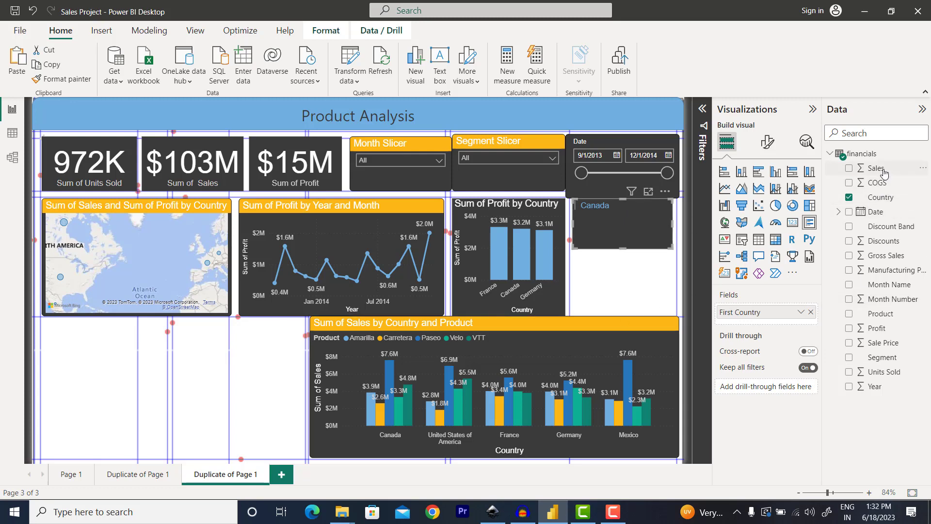
left_click_drag(880, 169, 755, 321)
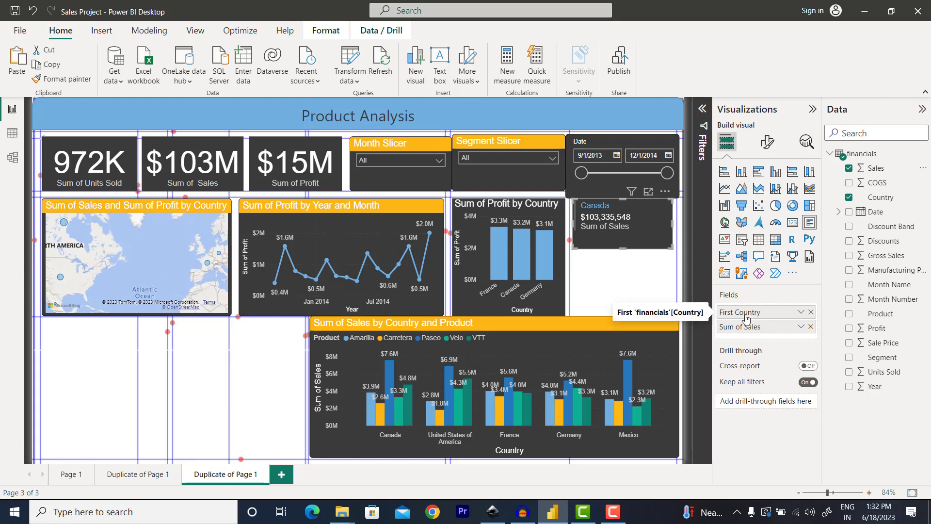
Step: Filter the multi-row card to the top 1 country by Sum of Sales using a Top N filter on Country
left_click(703, 113)
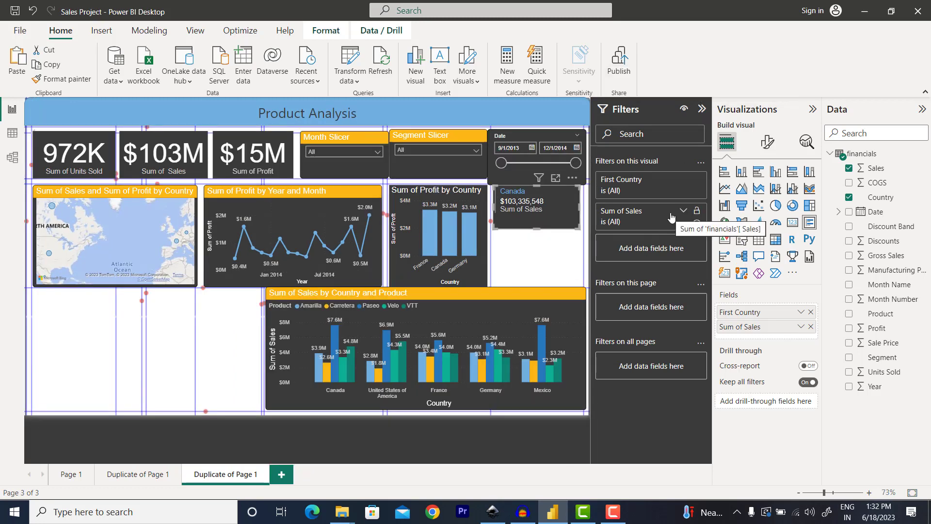
left_click_drag(877, 199, 649, 250)
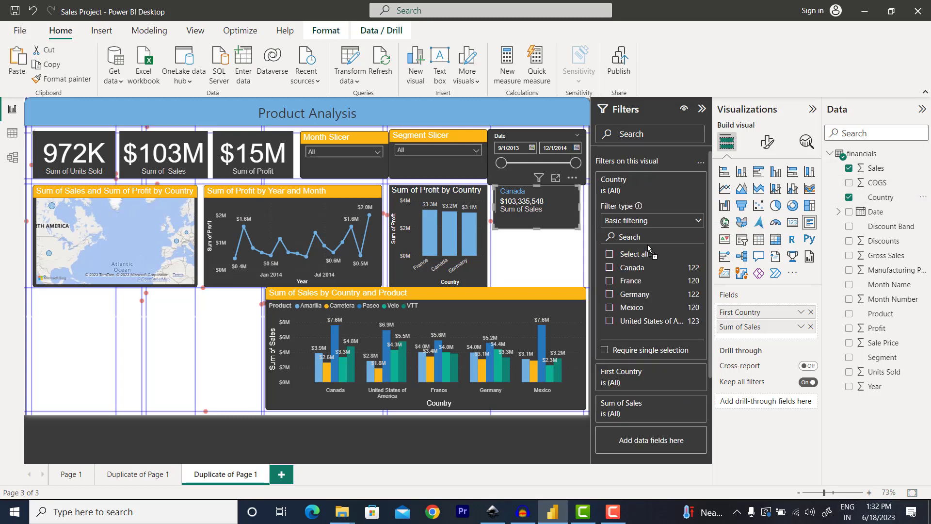
left_click(674, 222)
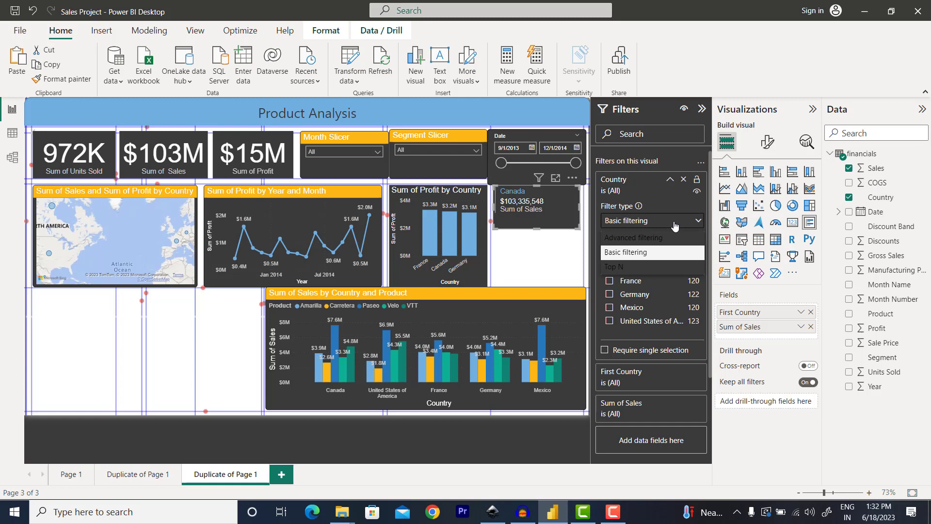
left_click(619, 268)
left_click(663, 248)
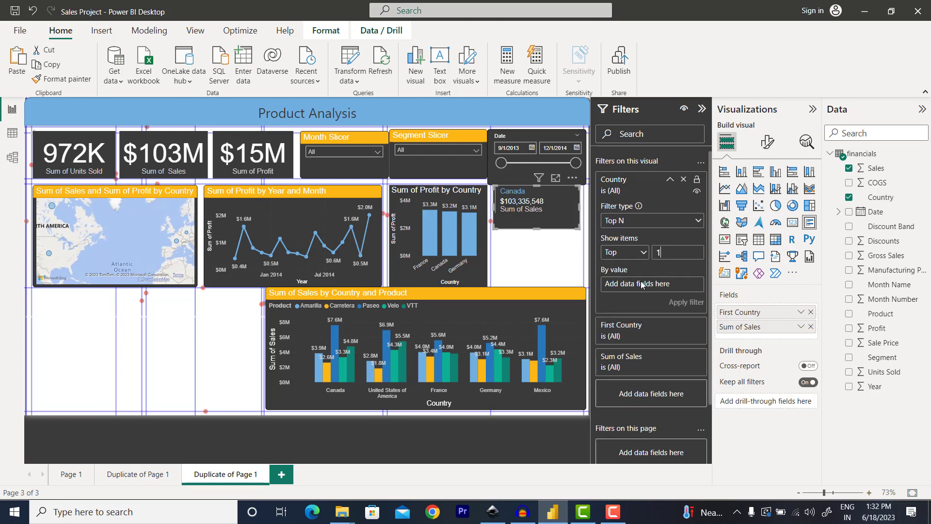
left_click_drag(879, 168, 678, 293)
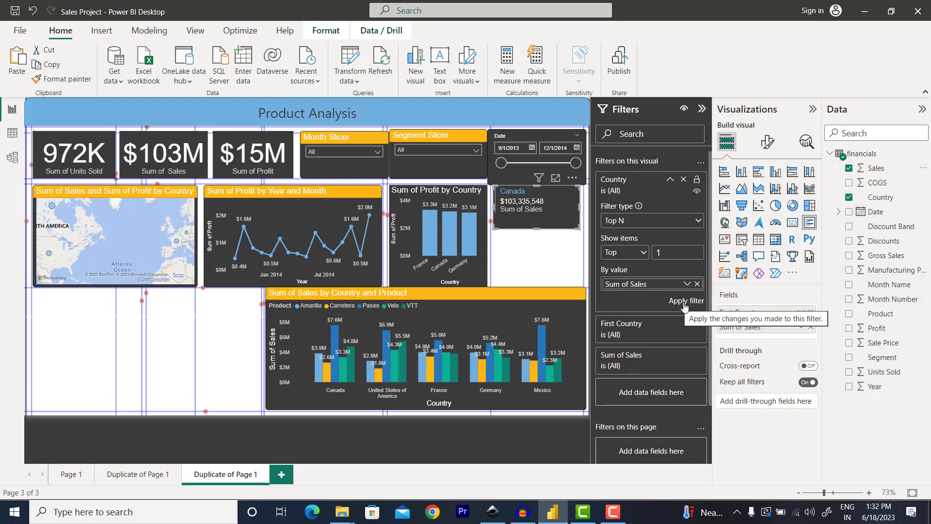
left_click(684, 301)
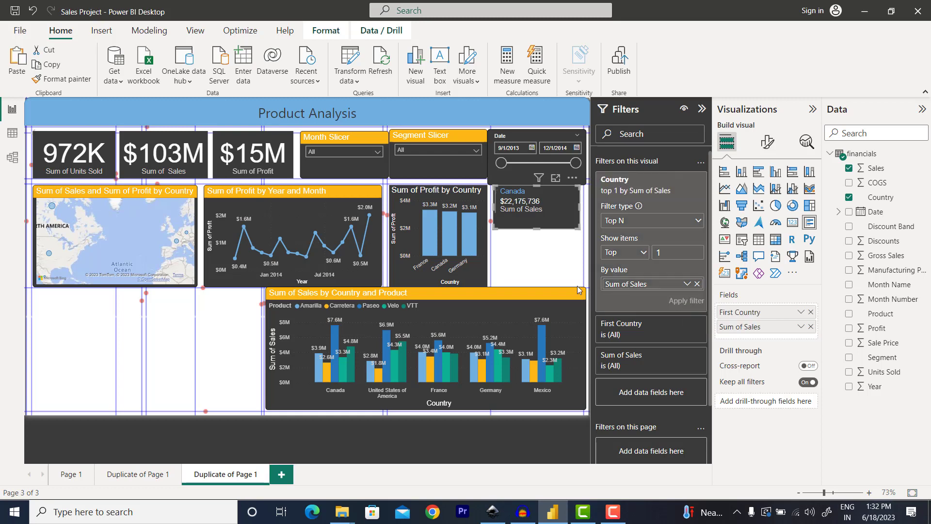
Step: Duplicate the multi-row card and place the copy directly beneath the original, inside the same guide cell
left_click(547, 253)
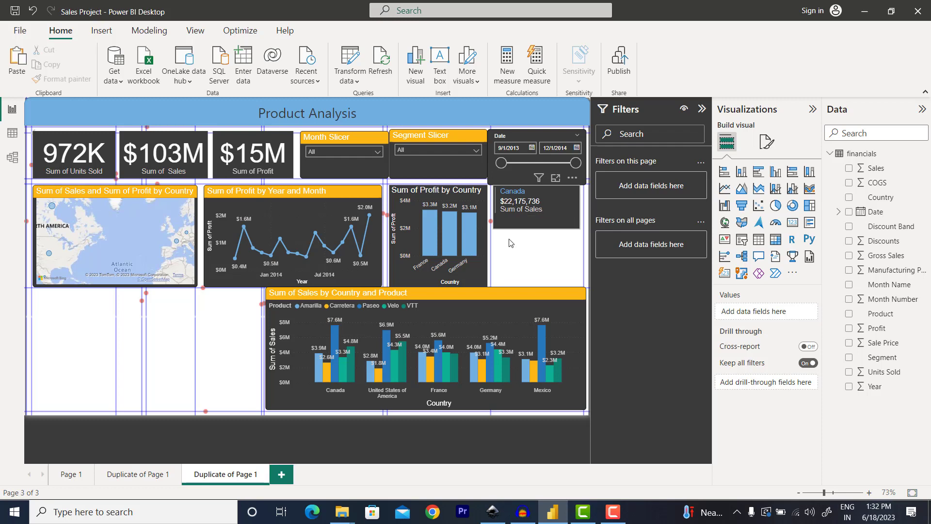
left_click(557, 205)
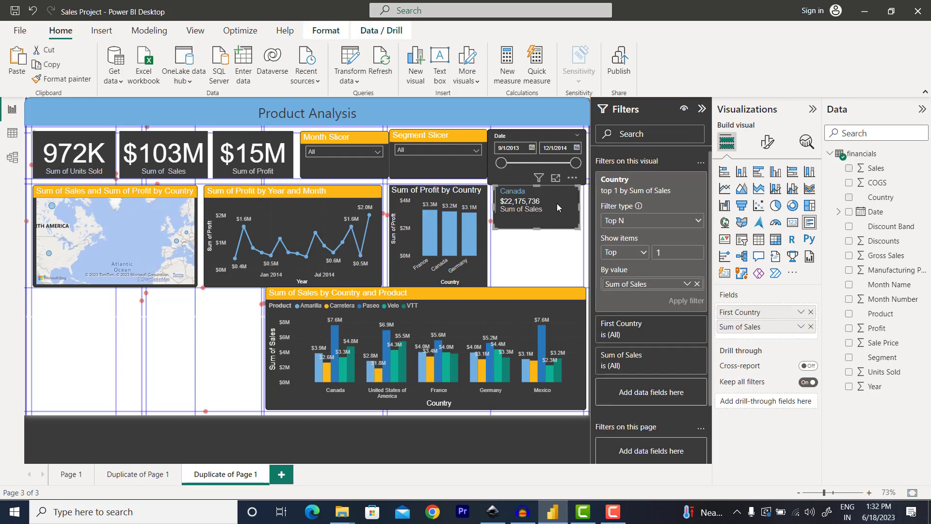
left_click_drag(556, 203, 551, 249)
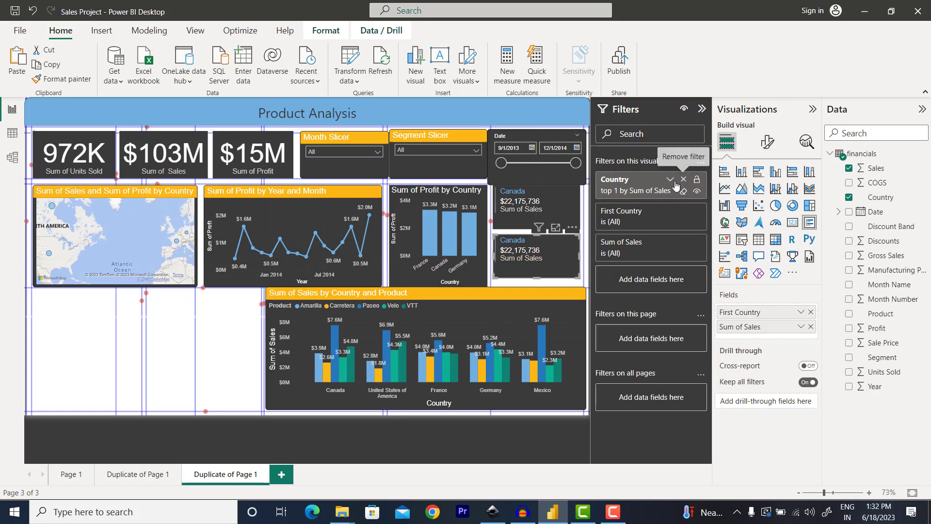
Step: Change the lower multi-row card's Country filter to the bottom 1 by Sum of Sales and collapse the filter settings
left_click(671, 181)
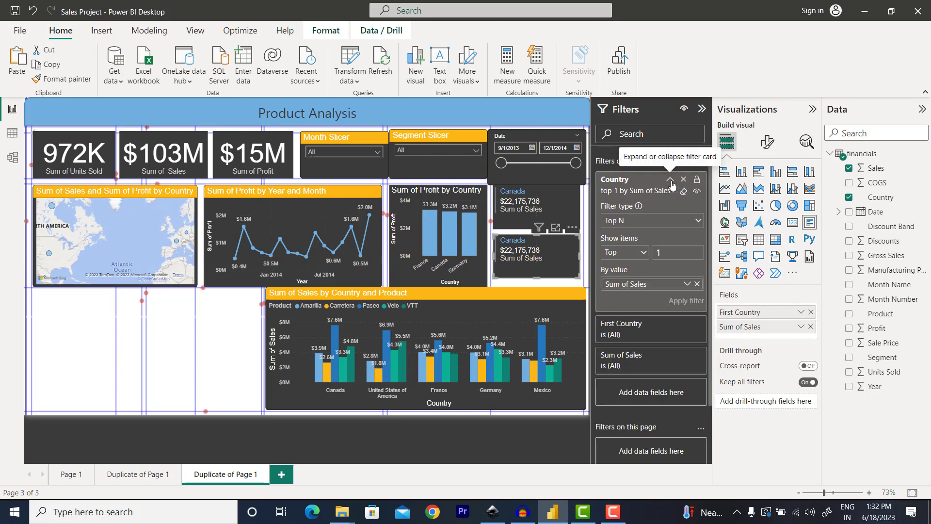
left_click(638, 254)
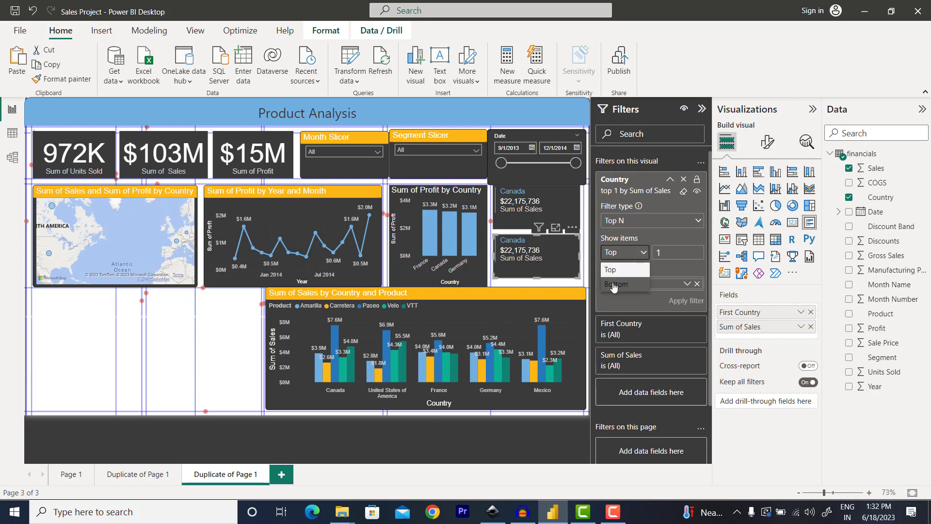
left_click(614, 285)
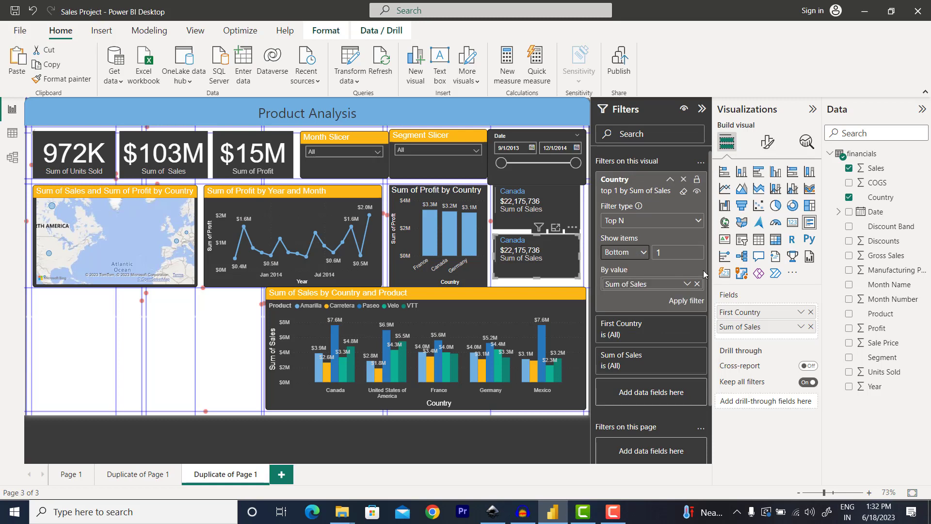
left_click(680, 301)
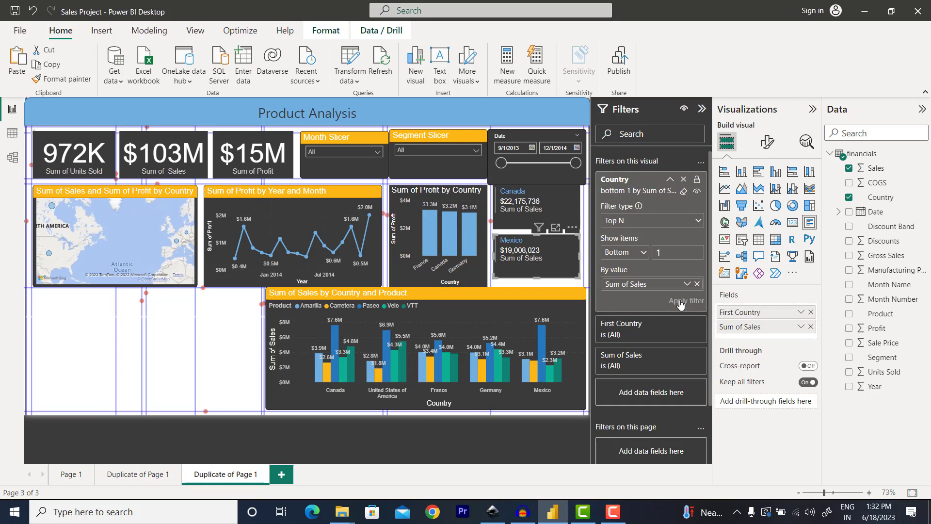
left_click(701, 109)
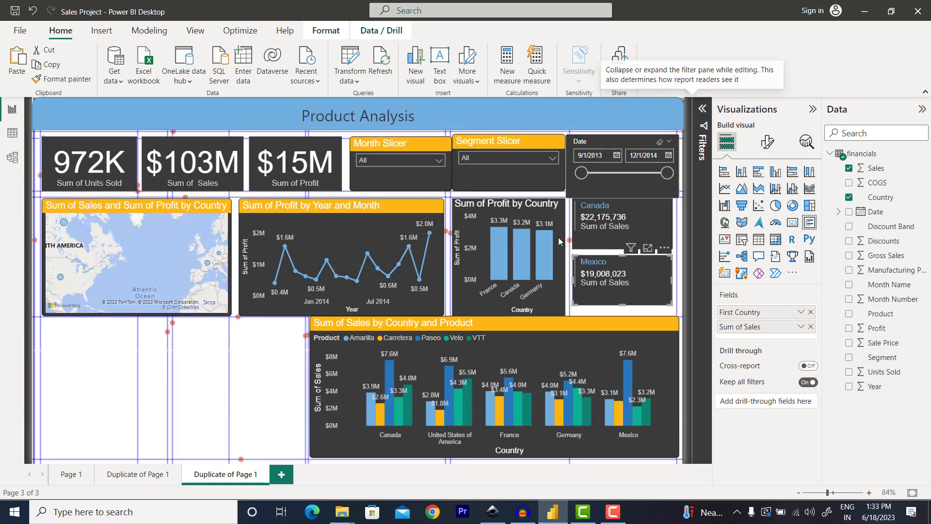
Step: Reduce the Date slicer's height so it clears the multi-row card beneath it
left_click(601, 193)
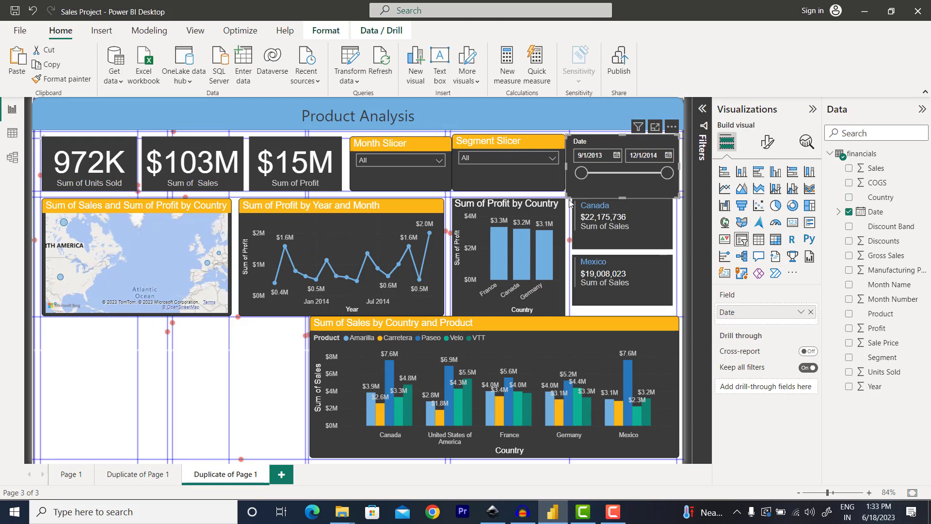
left_click_drag(567, 196, 566, 191)
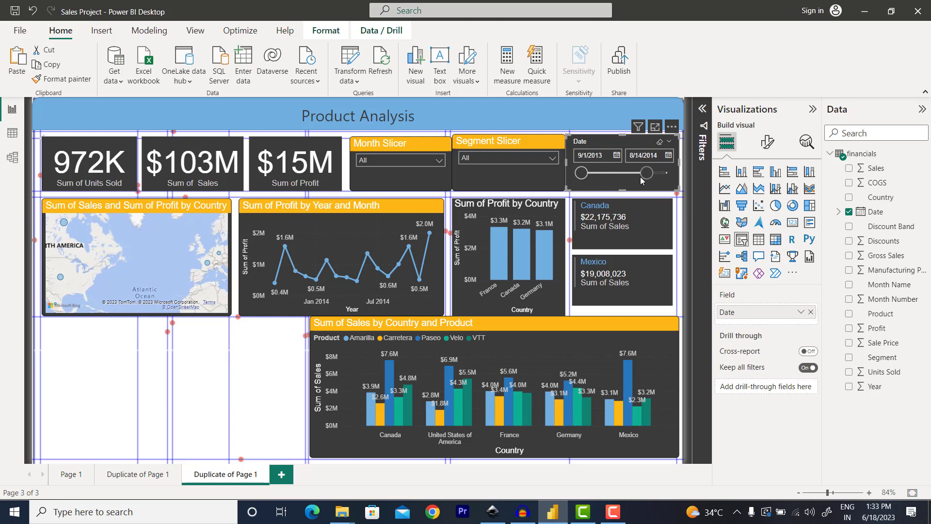
Step: Test the report by ending the date range at 3/9/2014, restoring it, and toggling cross-filtering by the United States of America Paseo column
left_click_drag(640, 176, 611, 177)
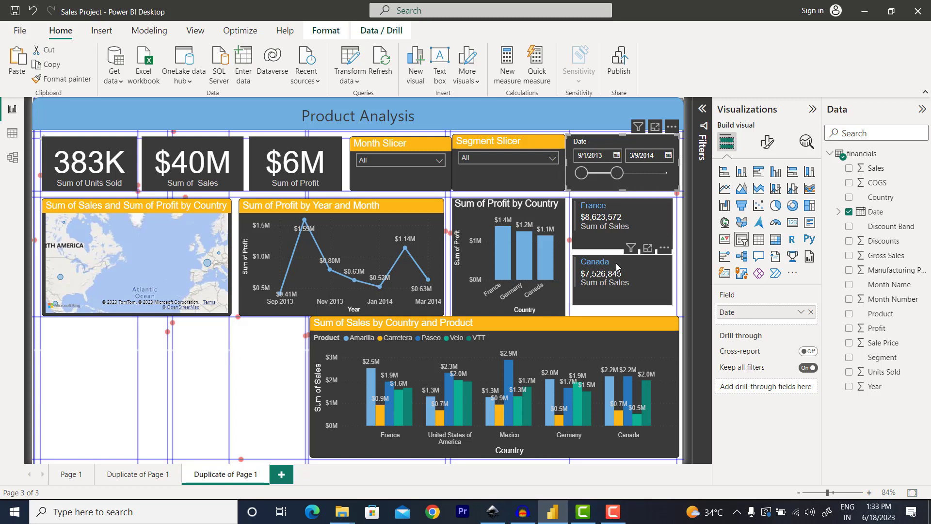
mouse_move(601, 274)
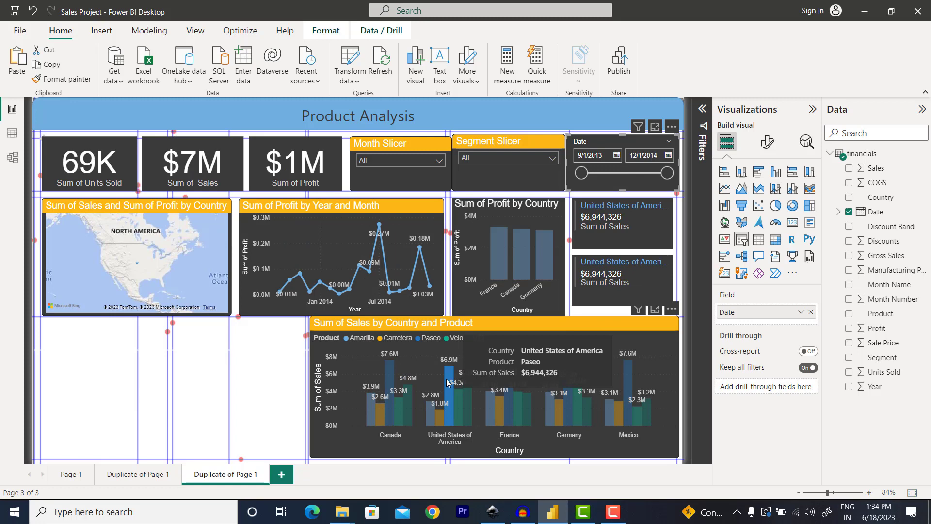
left_click(449, 385)
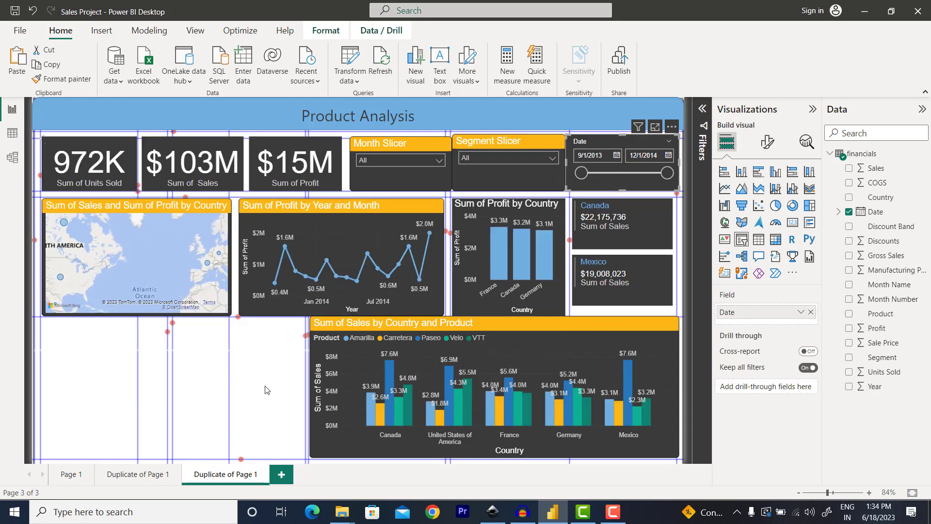
Step: Filter the report page to the GOVERNMENT segment with the Segment Slicer
left_click(493, 162)
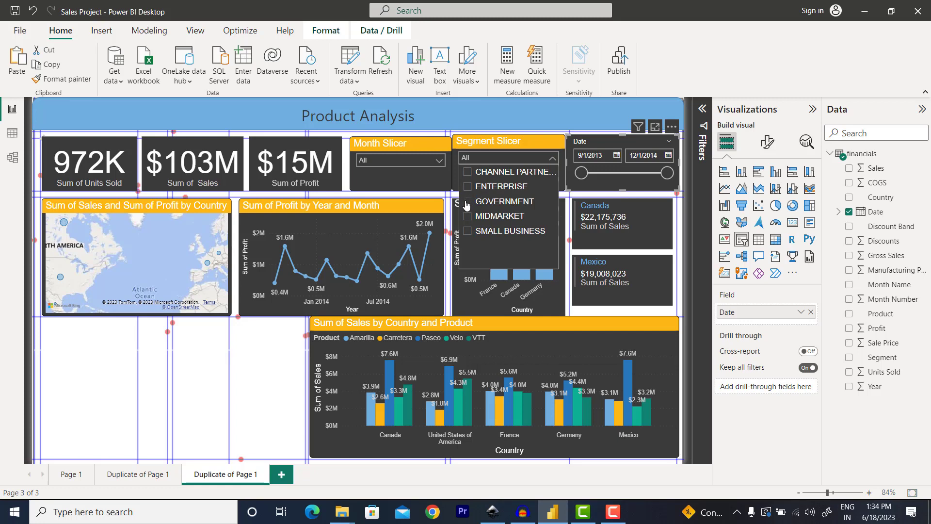
left_click(467, 203)
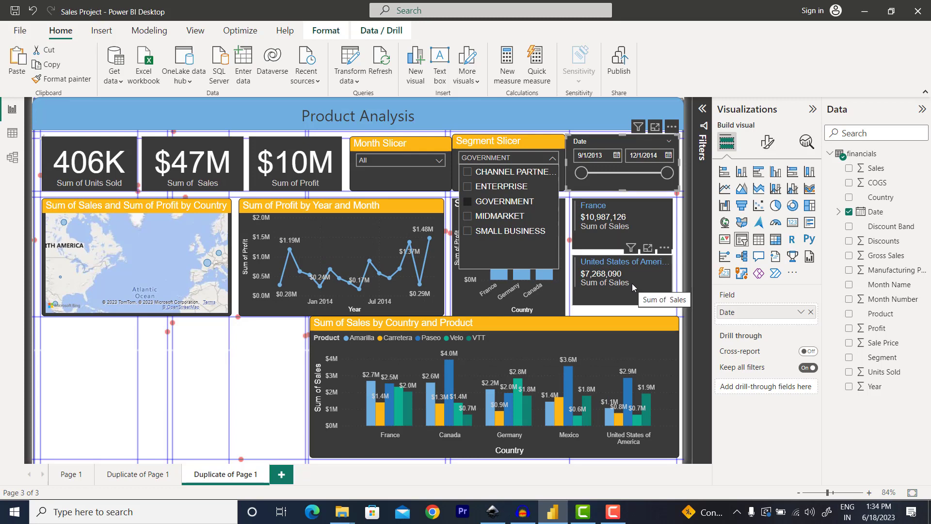
left_click(284, 384)
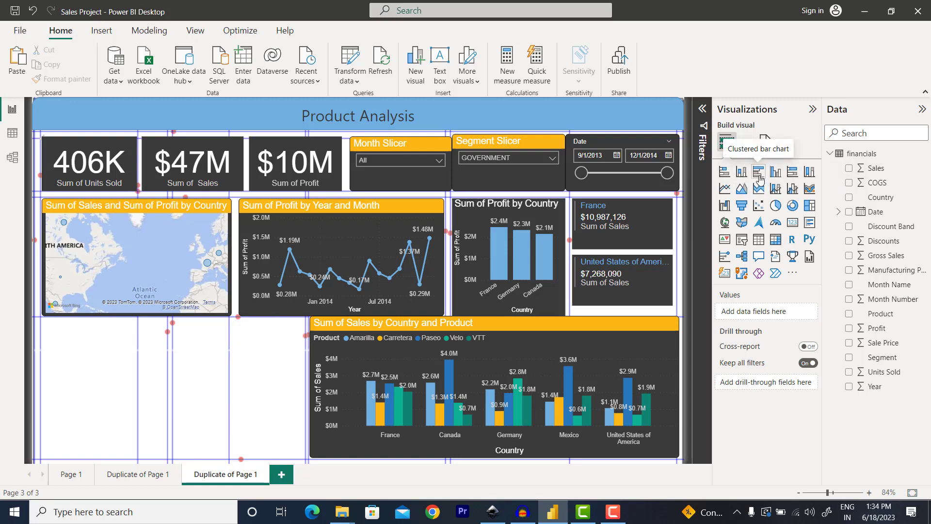
Step: Insert a clustered bar chart of Units Sold by Product and narrow it to the first guide cell beneath the map
left_click(759, 172)
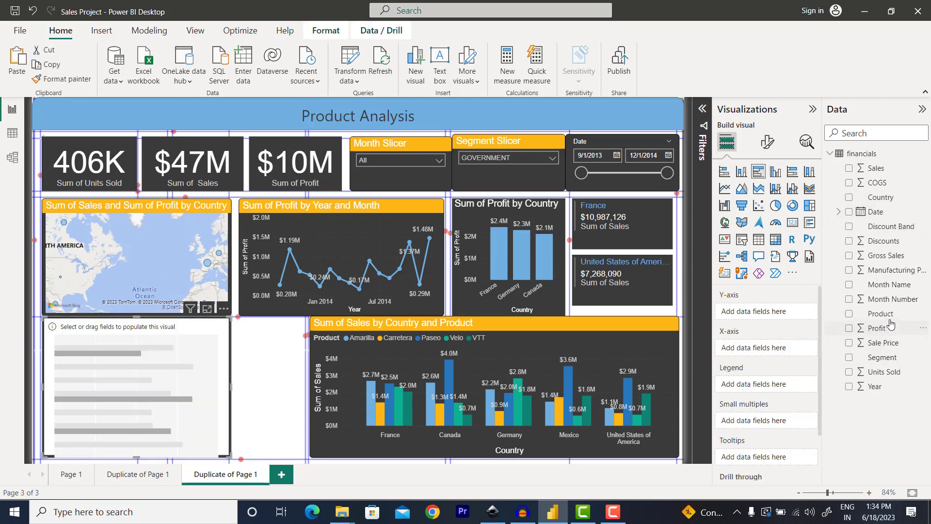
left_click_drag(882, 314, 776, 315)
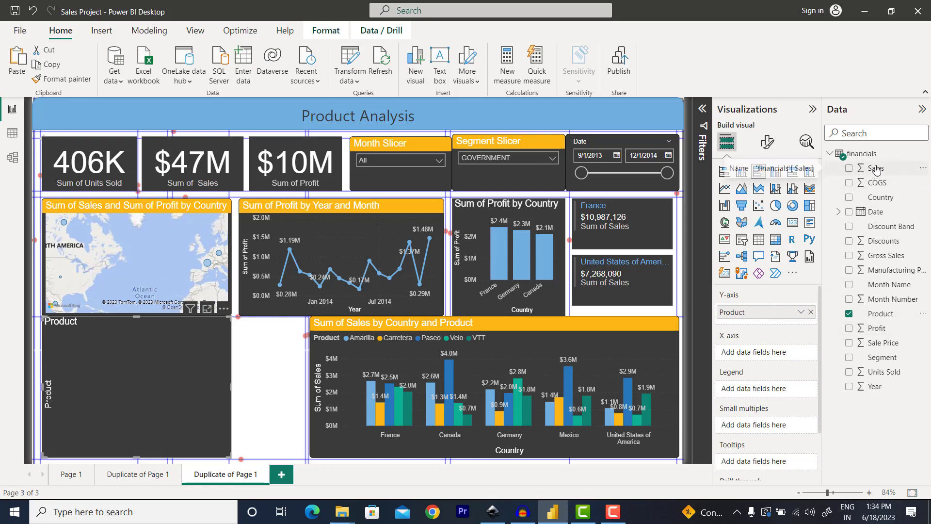
left_click_drag(883, 374, 768, 353)
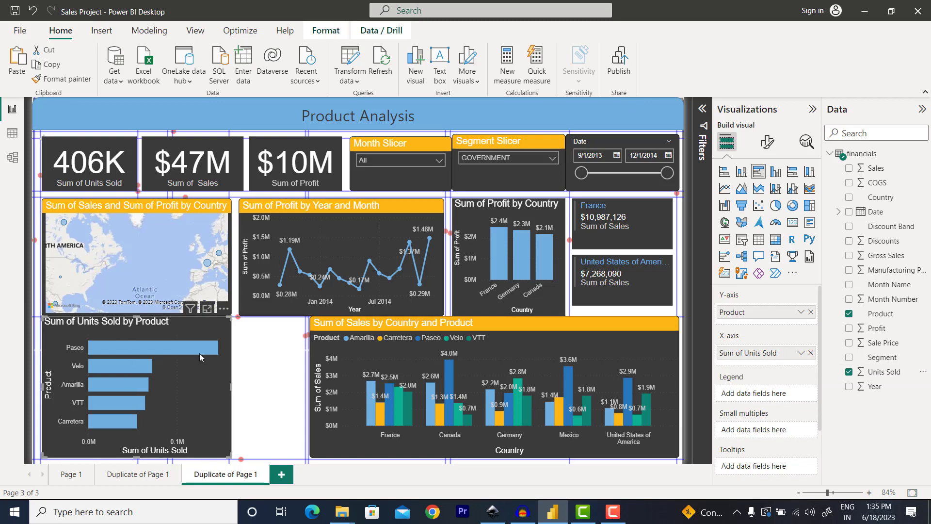
left_click_drag(231, 386, 170, 390)
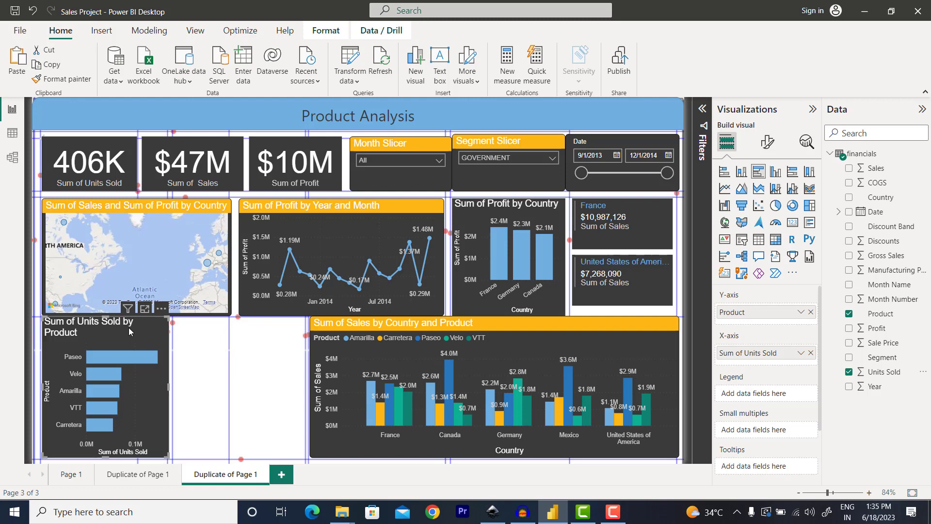
Step: Duplicate the Units Sold bar chart into the adjacent empty guide cell and replace the copy's X-axis field with Discounts
key("ctrl+v")
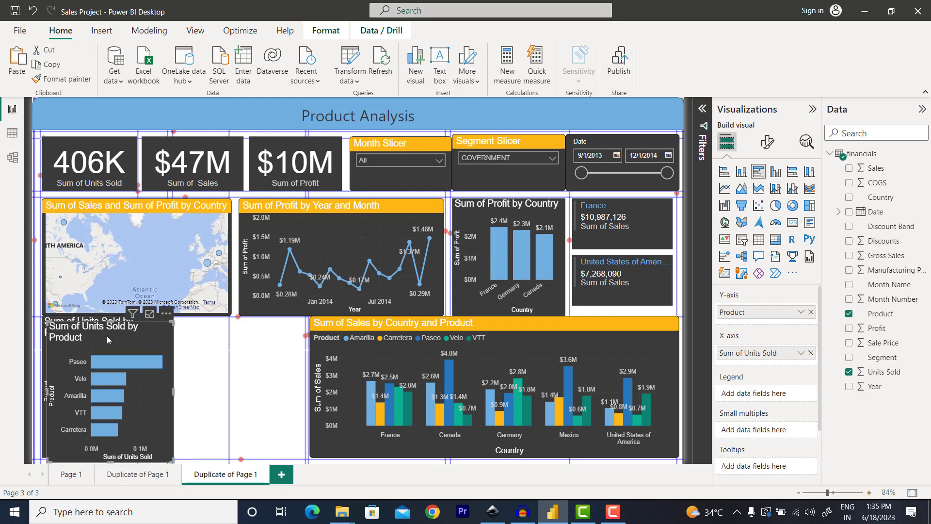
left_click_drag(106, 335, 237, 331)
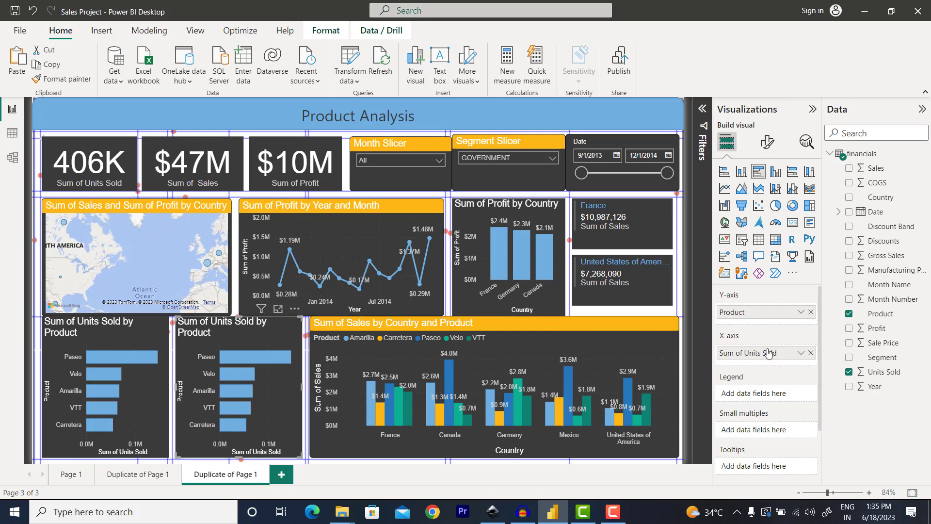
left_click(810, 353)
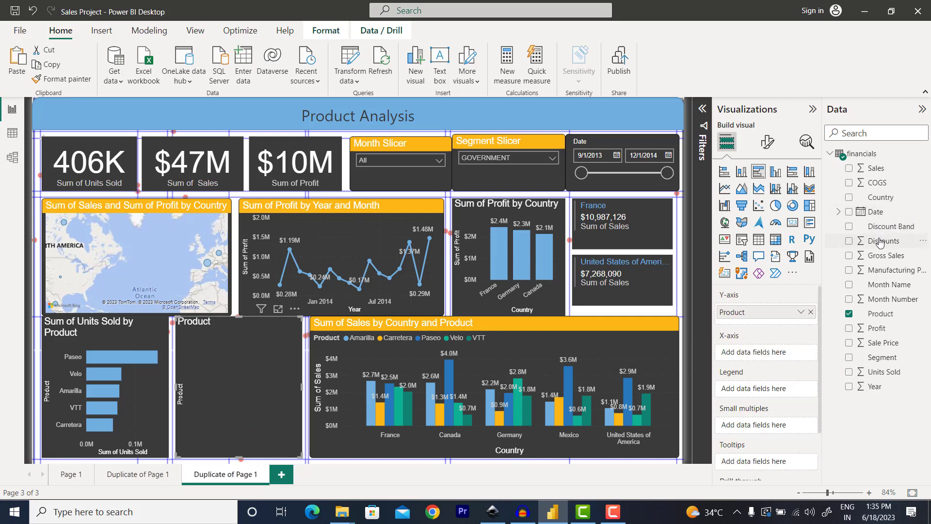
left_click_drag(881, 242, 760, 358)
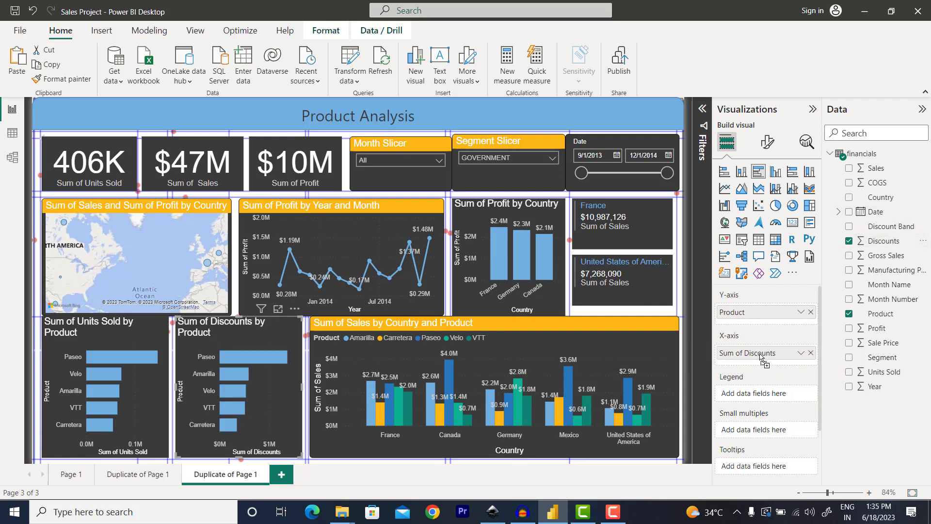
Step: Summarize Discounts as Maximum in the copied bar chart and check a product's value
left_click(700, 115)
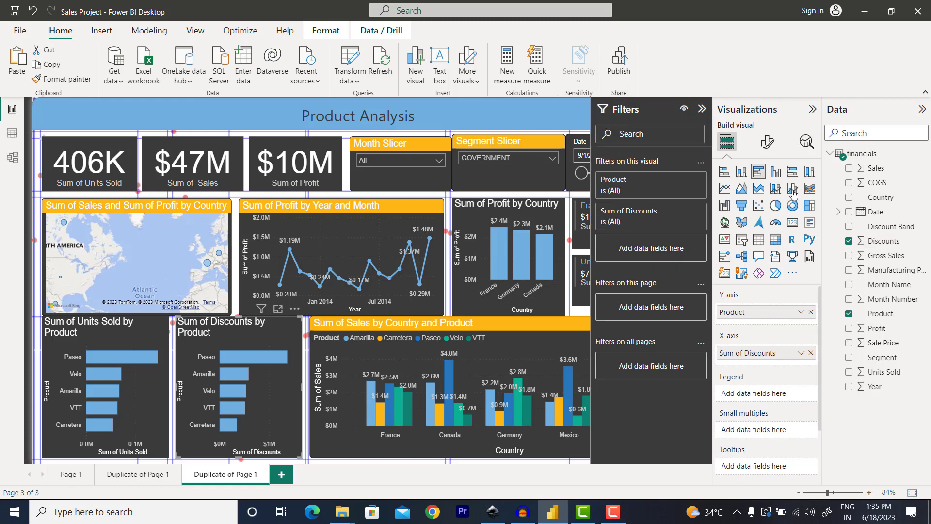
left_click(800, 354)
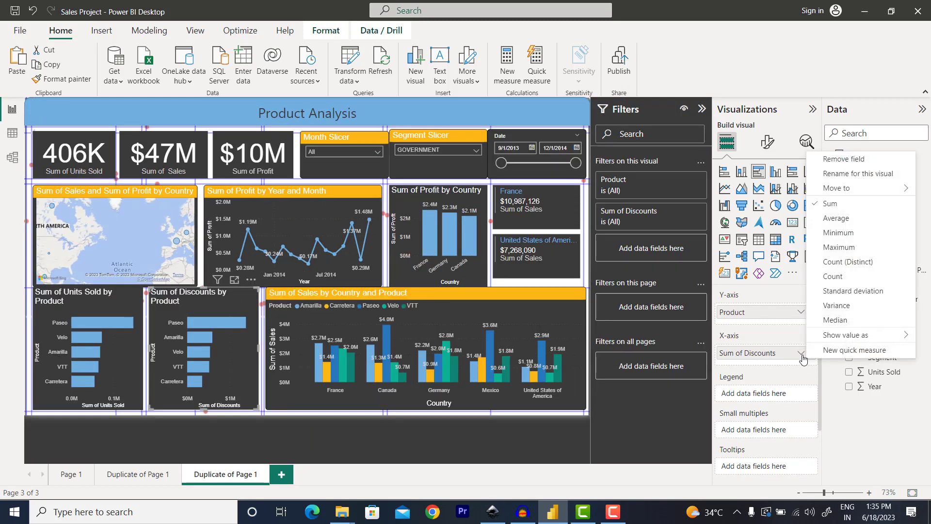
left_click(846, 248)
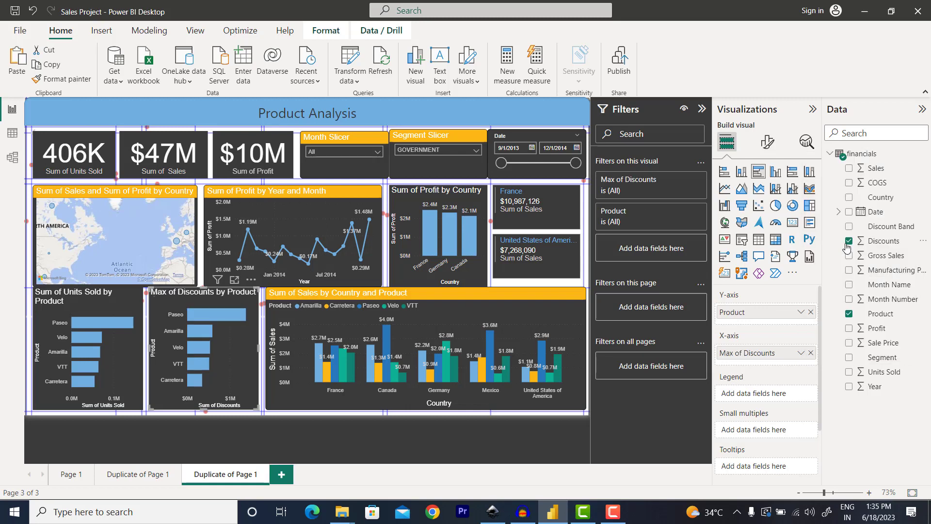
mouse_move(219, 352)
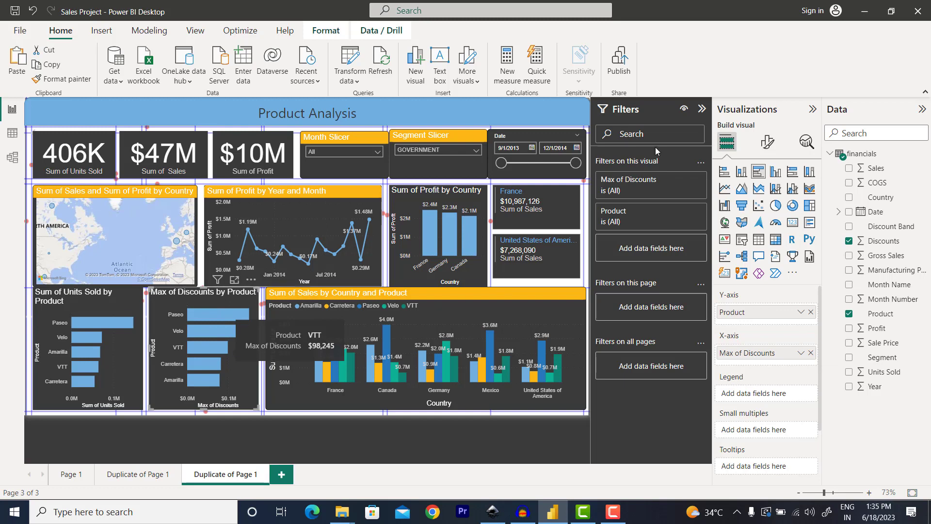
Step: Summarize Discounts as Average in the copied bar chart and turn on its data labels
left_click(800, 353)
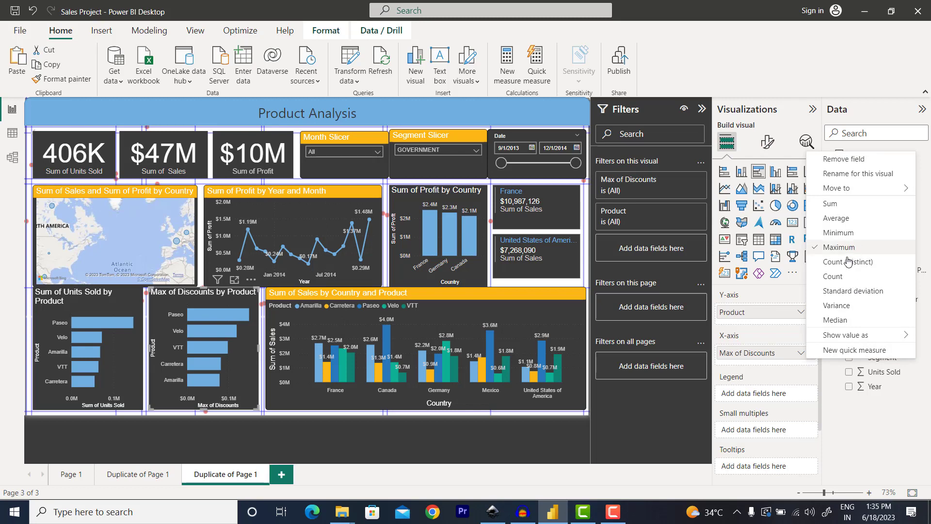
left_click(846, 222)
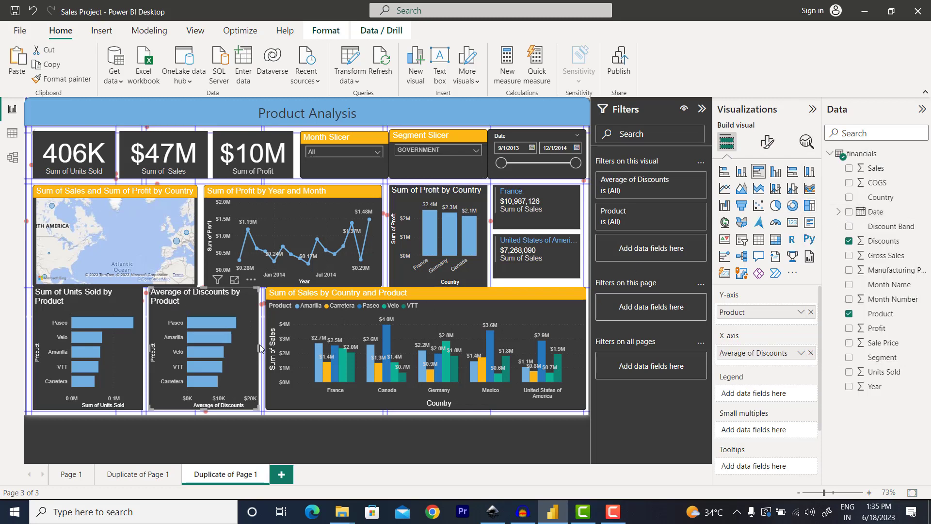
left_click(774, 146)
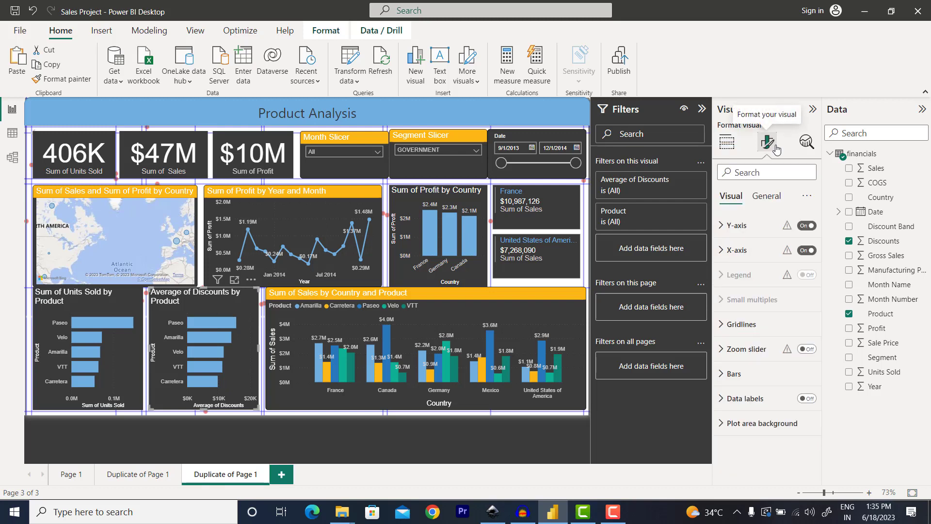
left_click(807, 399)
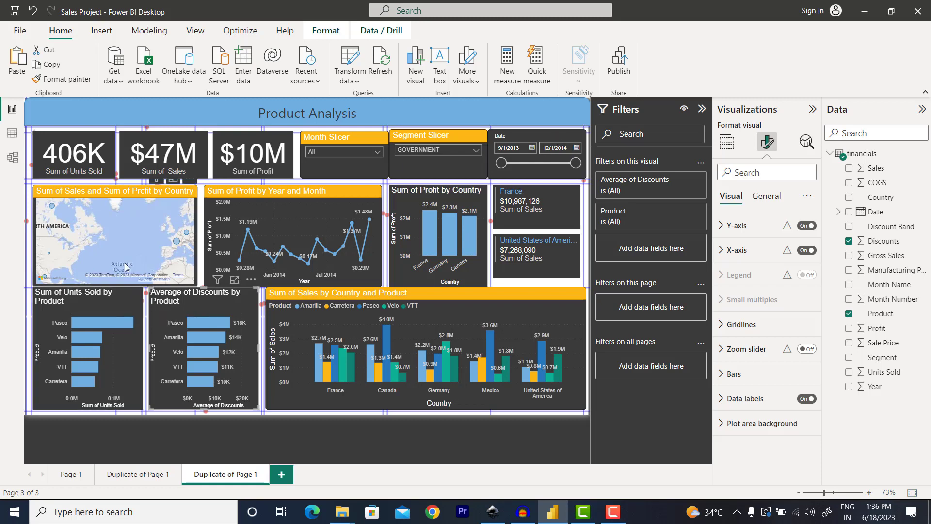
Step: Check France's values on the map and cross-filter the page by its bubble
left_click(90, 310)
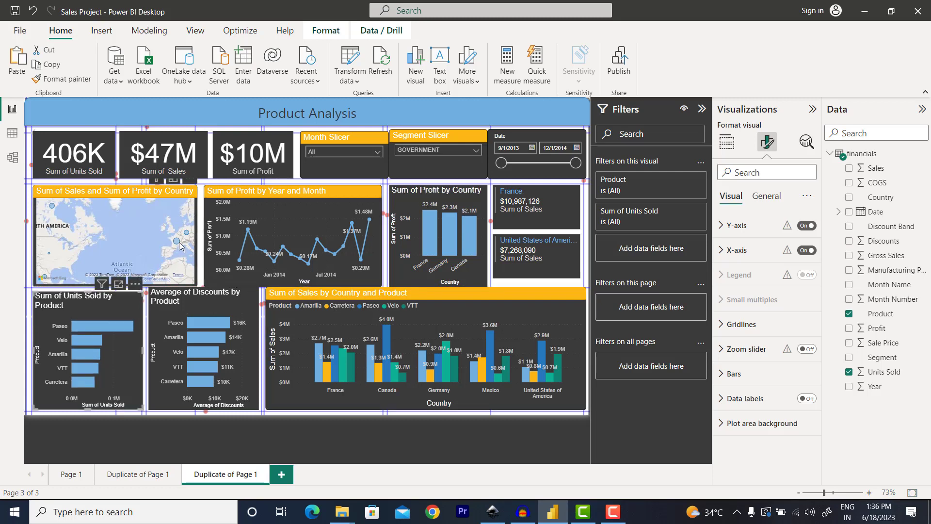
mouse_move(177, 246)
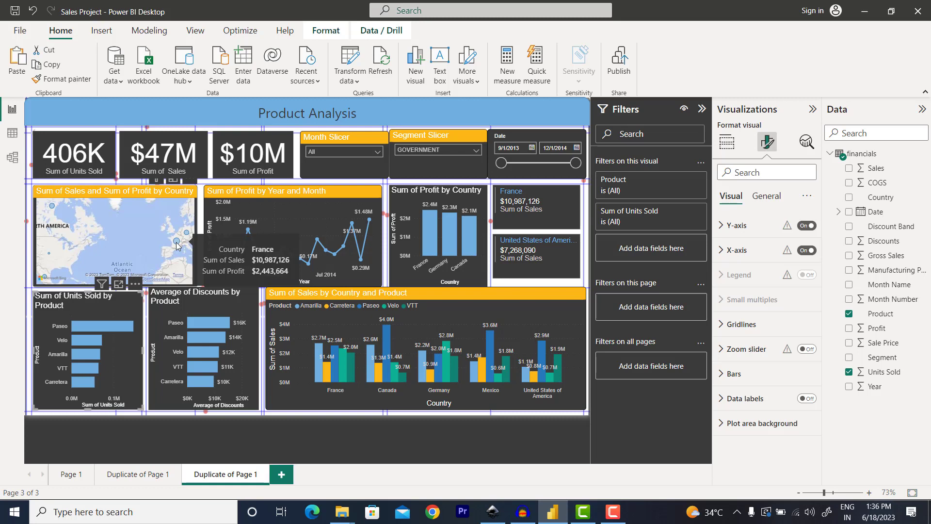
left_click(178, 246)
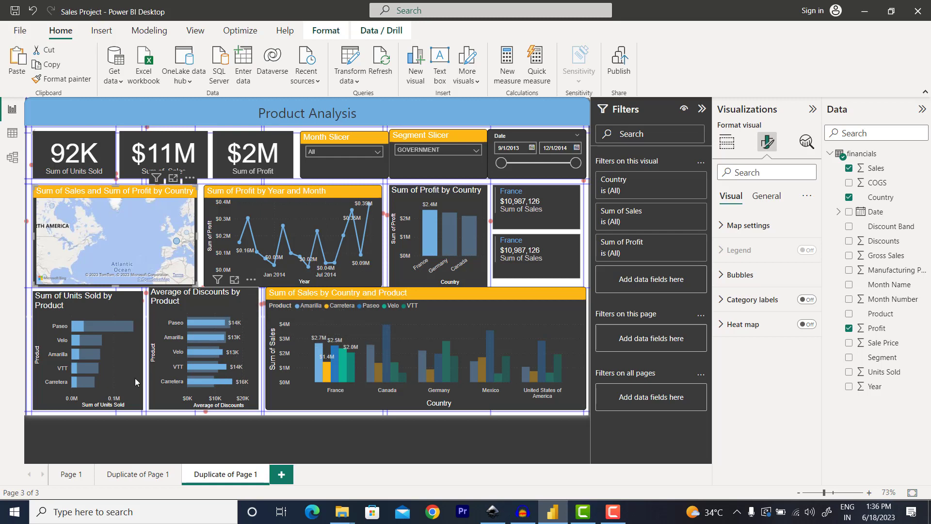
Step: Turn on data labels for the Units Sold by Product bar chart and collapse the Filters pane
left_click(123, 306)
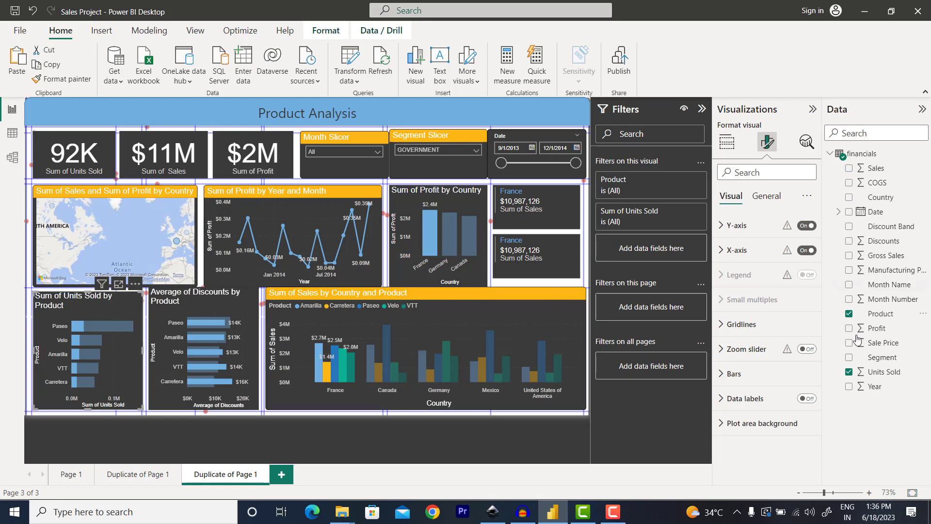
left_click(804, 399)
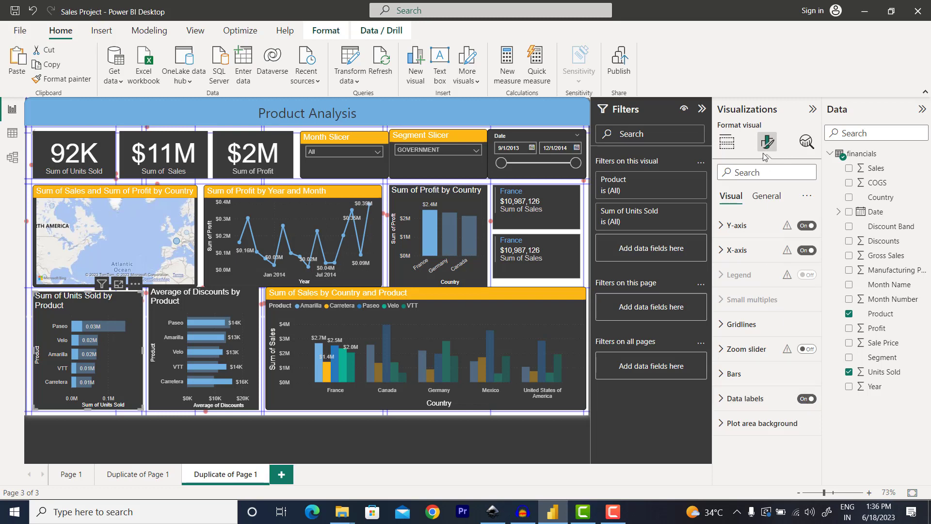
left_click(703, 109)
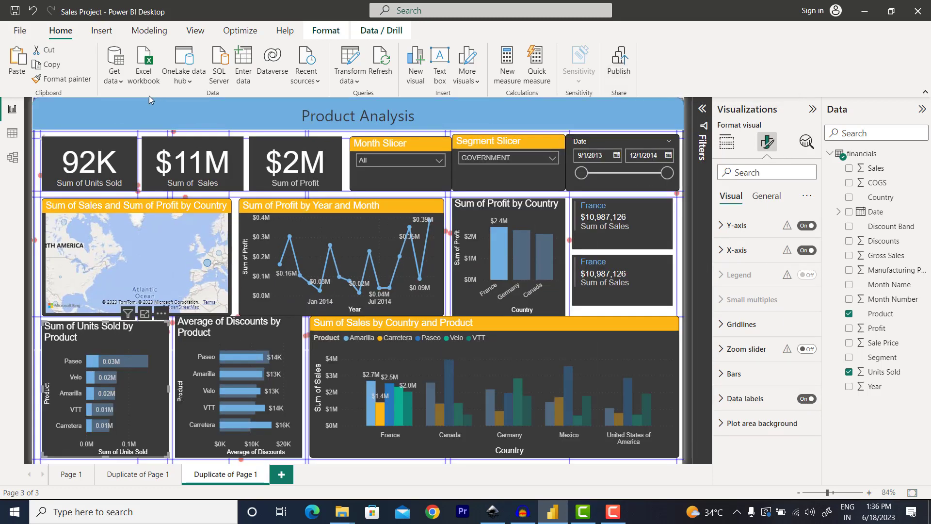
Step: Hide the category label of the Units Sold card and give the card the title "Total Units Sold"
left_click(91, 141)
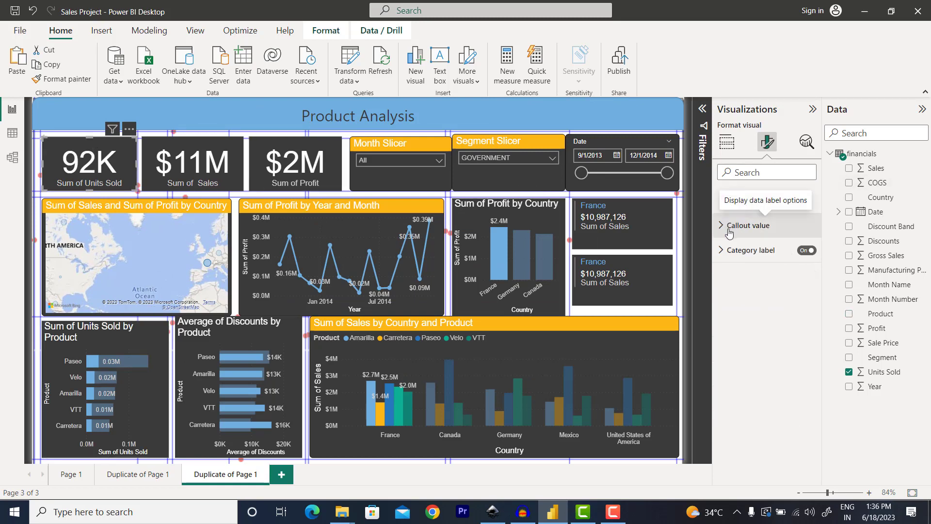
left_click(807, 251)
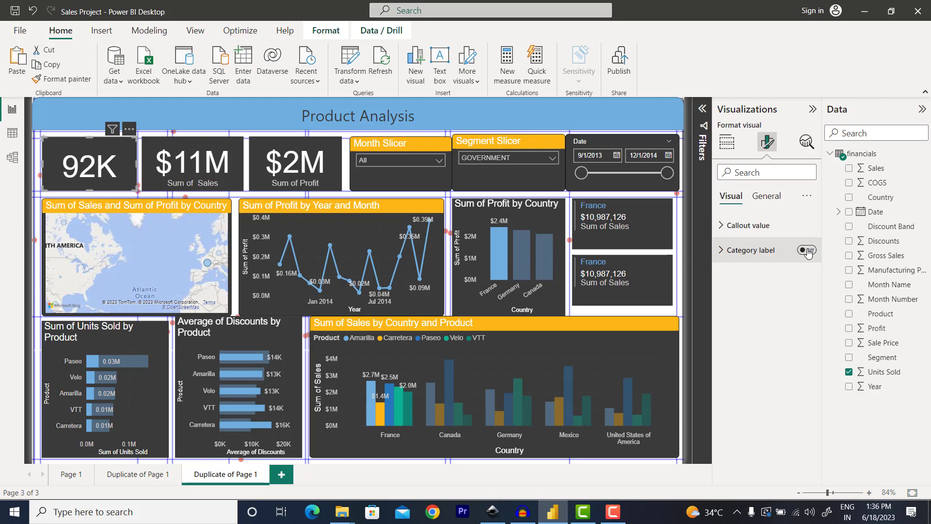
left_click(766, 196)
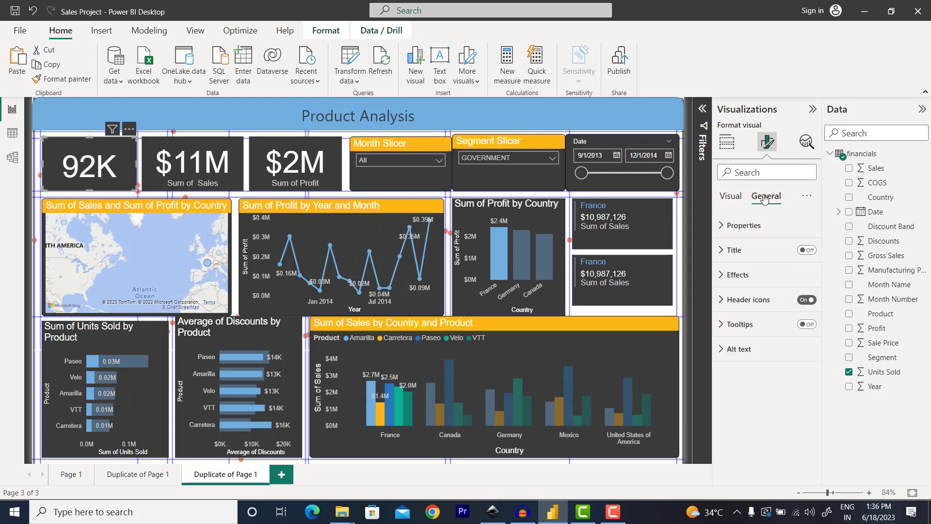
left_click(806, 250)
left_click(721, 257)
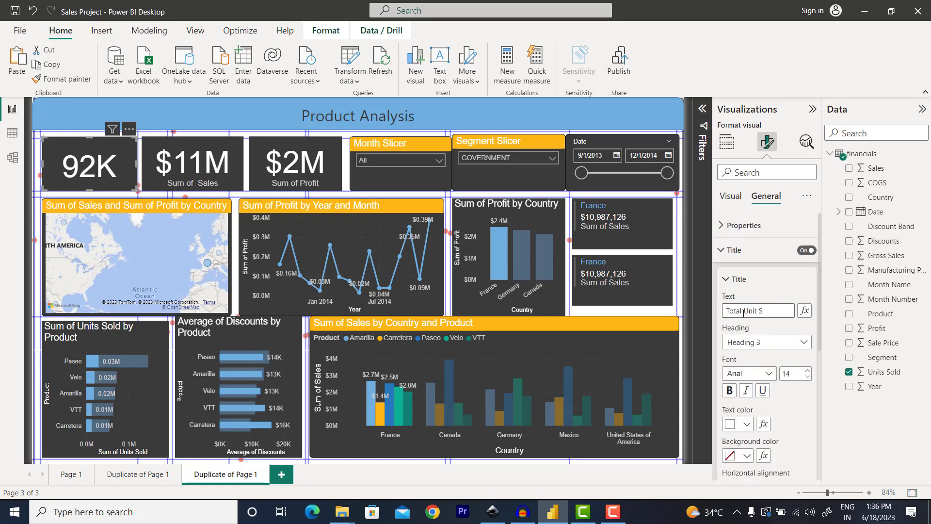
key("BackSpace")
key("BackSpace")
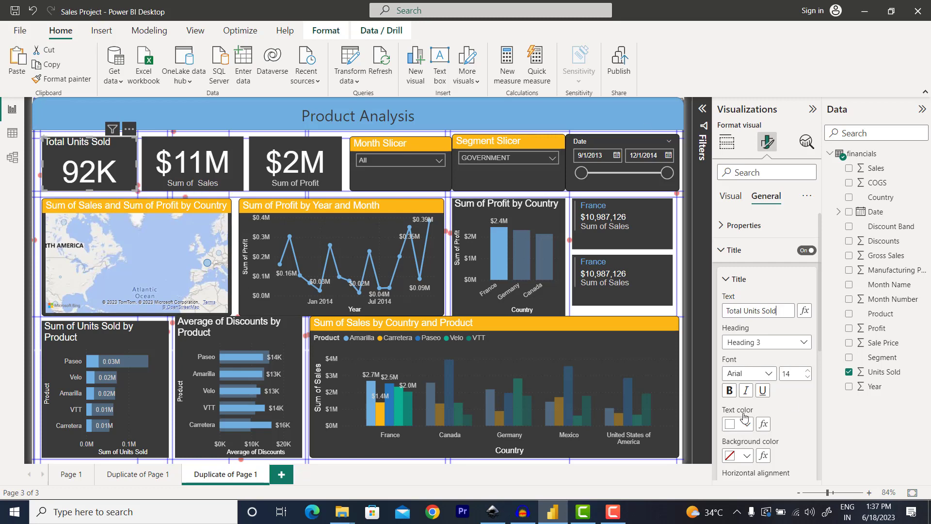
Step: Add a divider below the Units Sold card's title and set the title text color to the yellow-orange theme color
scroll(792, 404, "down", 4)
left_click(802, 386)
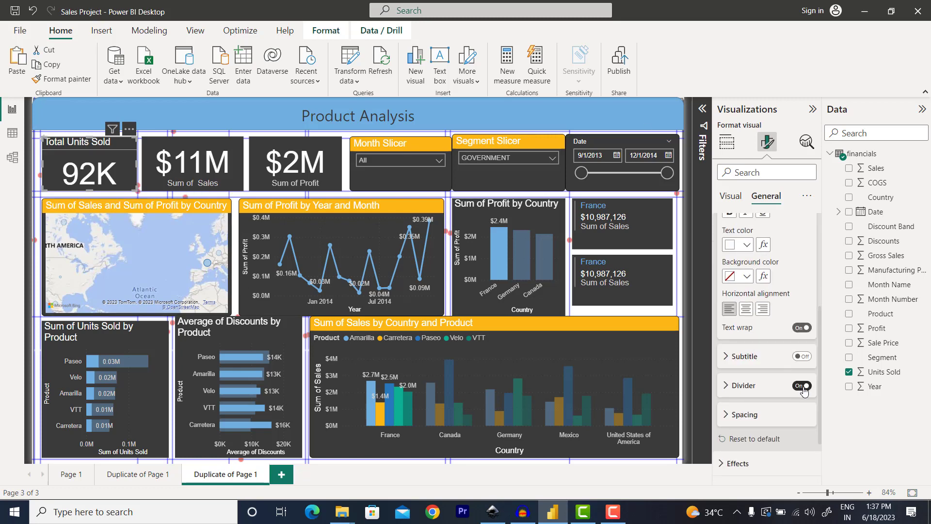
scroll(735, 262, "up", 1)
scroll(734, 262, "up", 1)
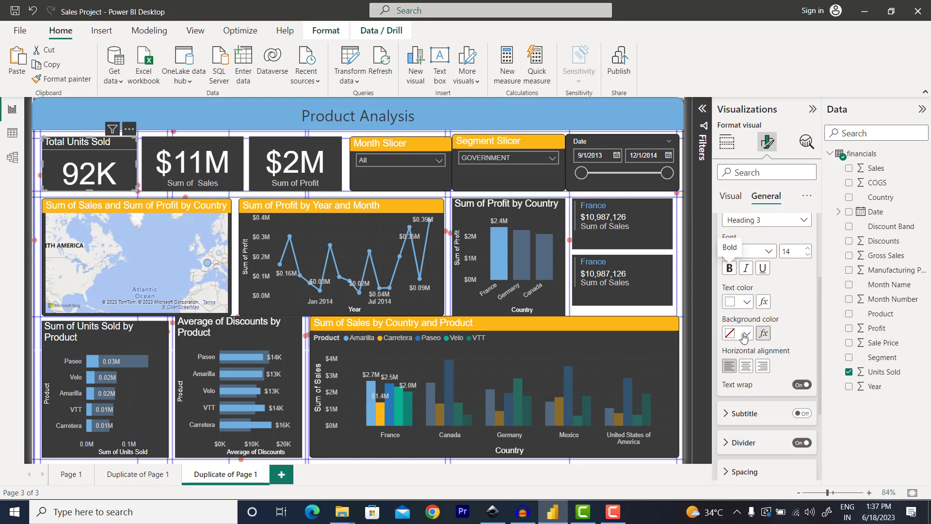
left_click(746, 303)
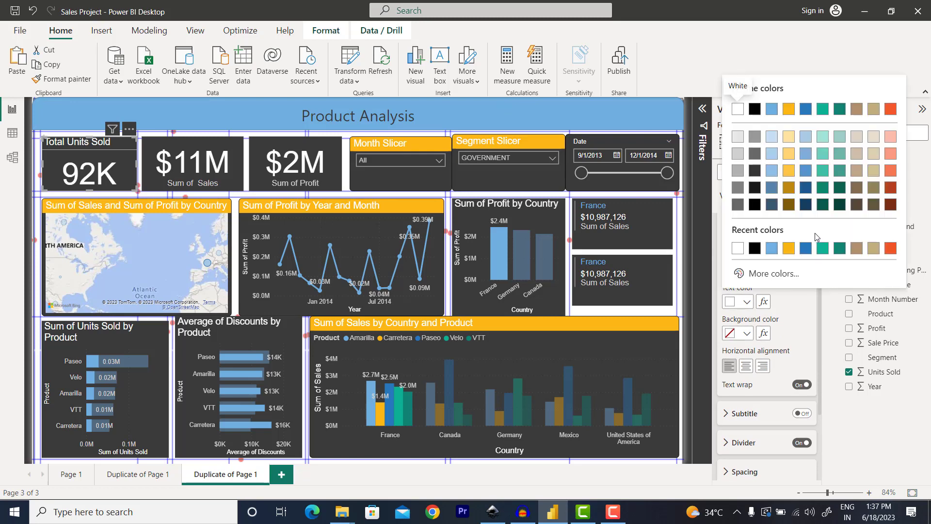
left_click(790, 250)
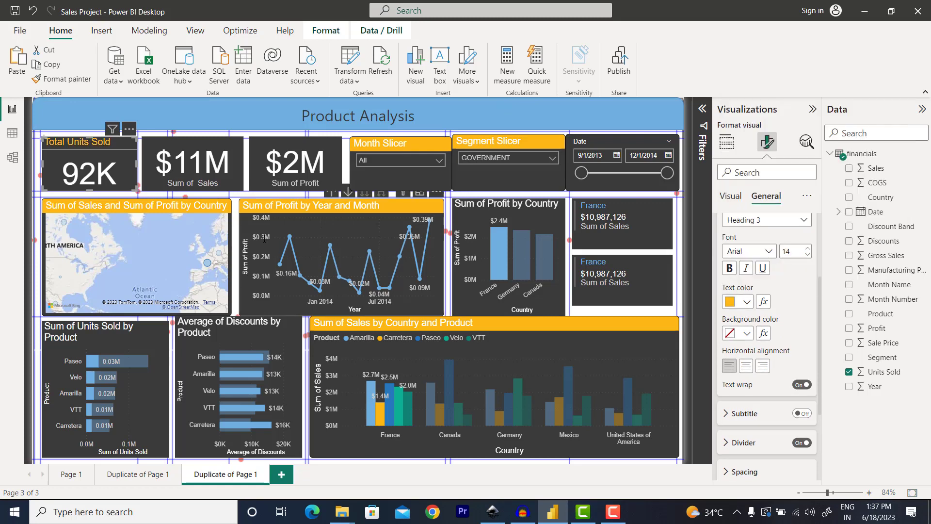
scroll(772, 434, "down", 4)
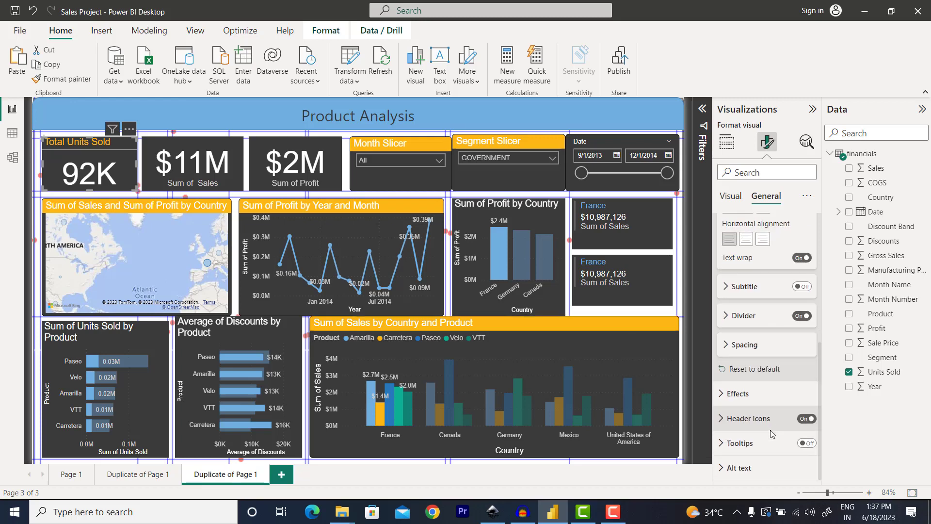
scroll(772, 427, "up", 4)
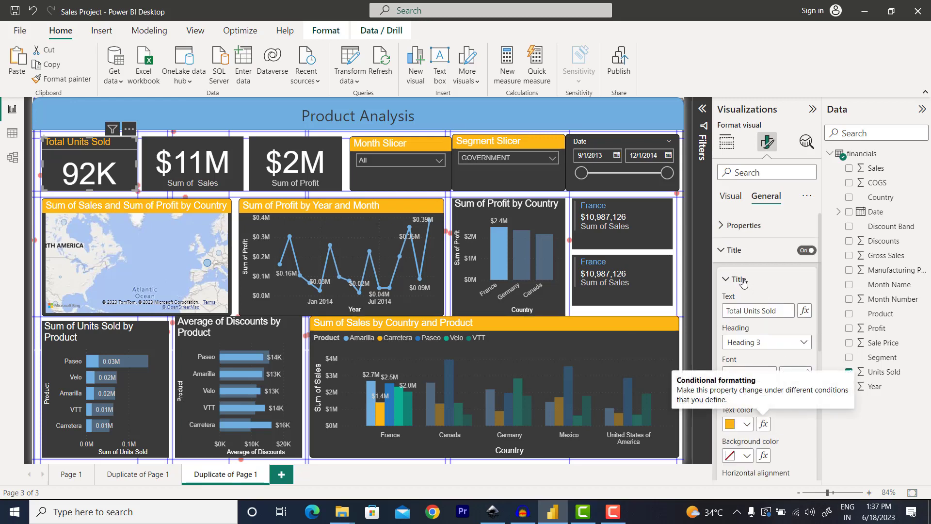
Step: Give the Units Sold card a white visual border with 6 px rounded corners
left_click(722, 251)
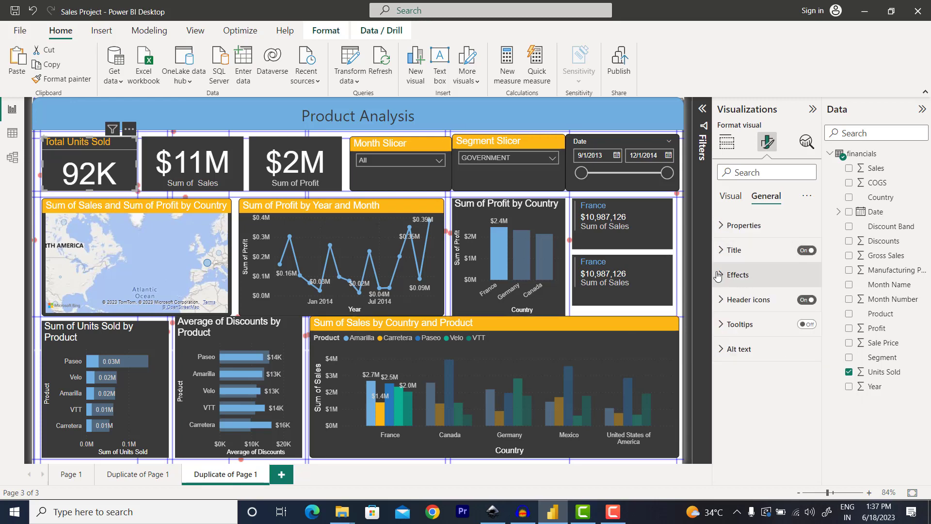
left_click(756, 272)
scroll(757, 374, "down", 2)
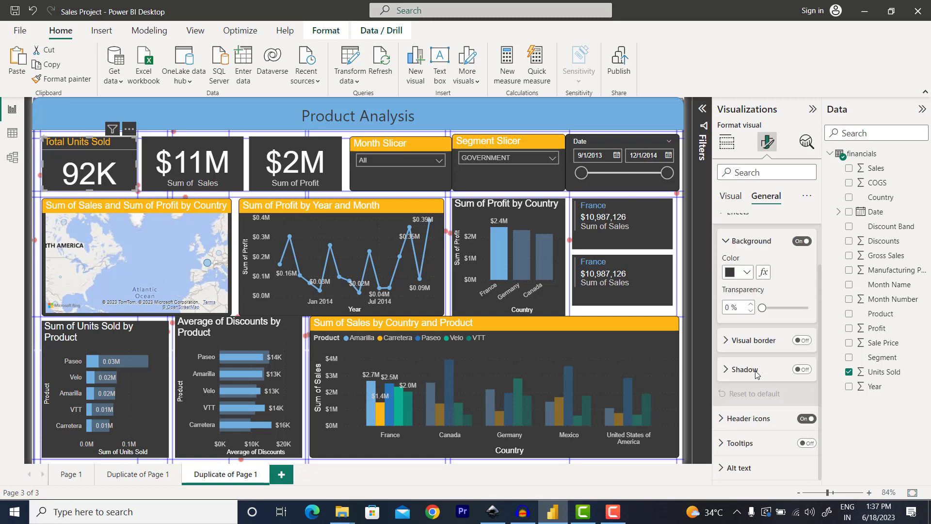
left_click(802, 341)
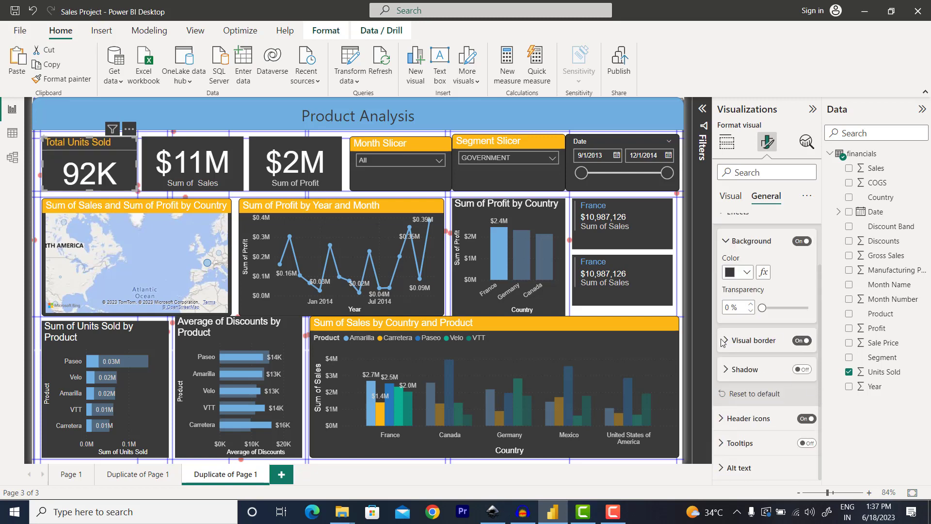
scroll(744, 379, "down", 2)
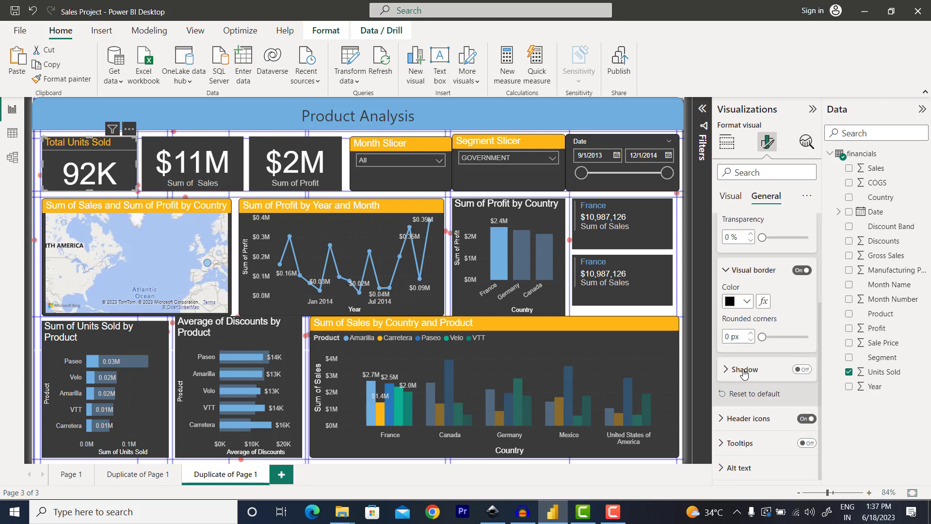
left_click(747, 302)
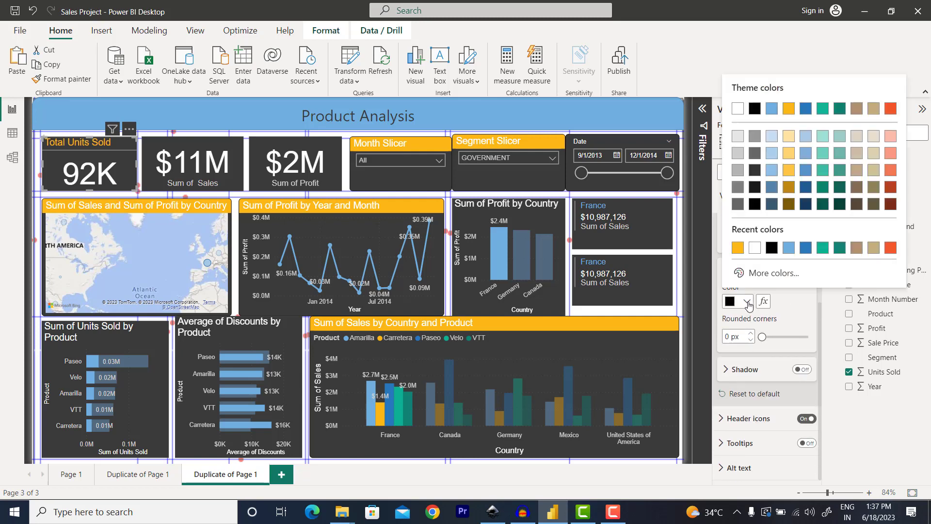
left_click(754, 248)
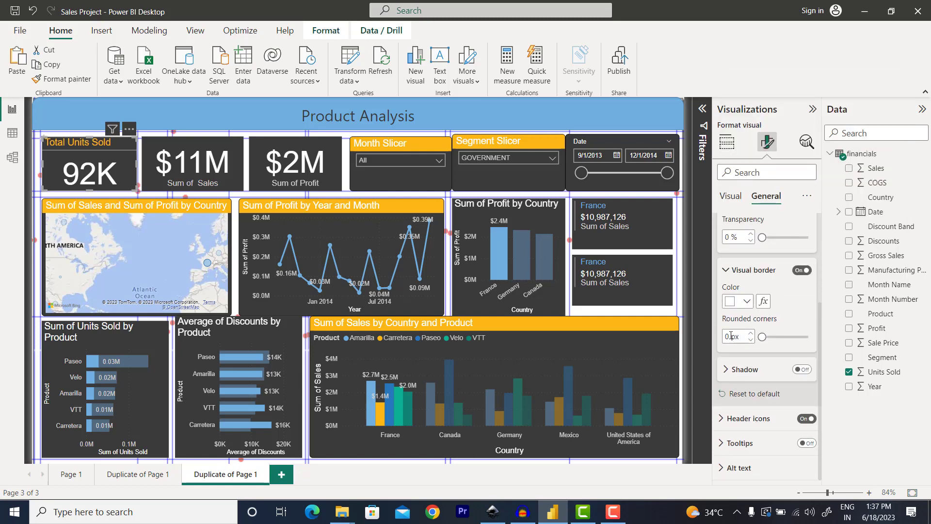
type("6")
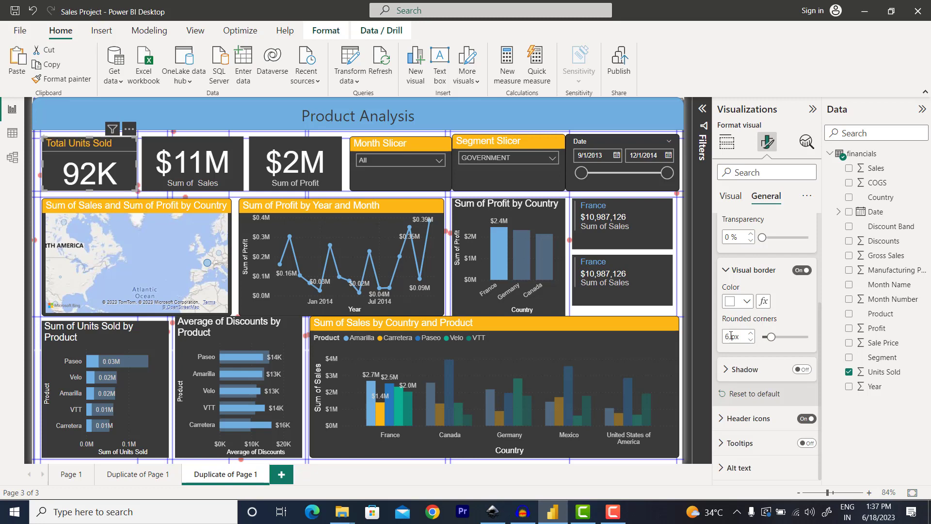
left_click(152, 110)
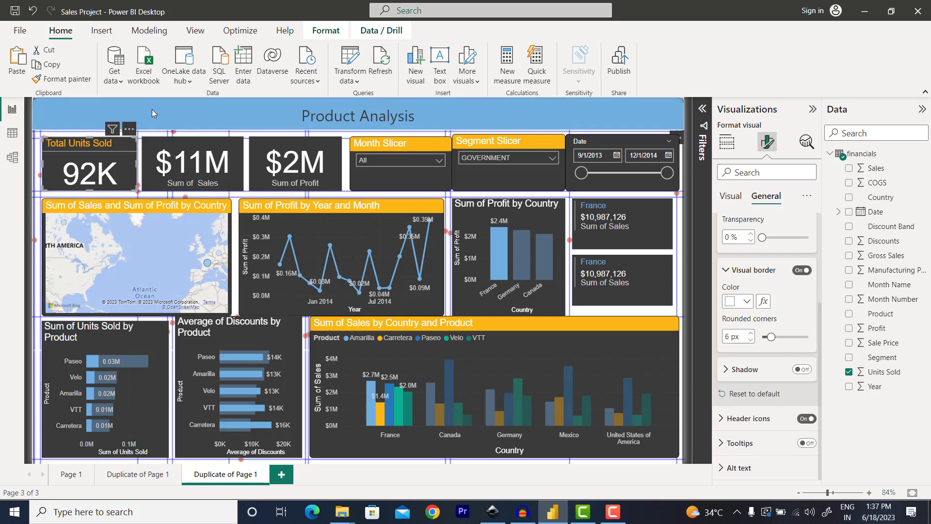
Step: Copy the Units Sold card's formatting to the Sales and Profit cards with Format Painter
left_click(121, 151)
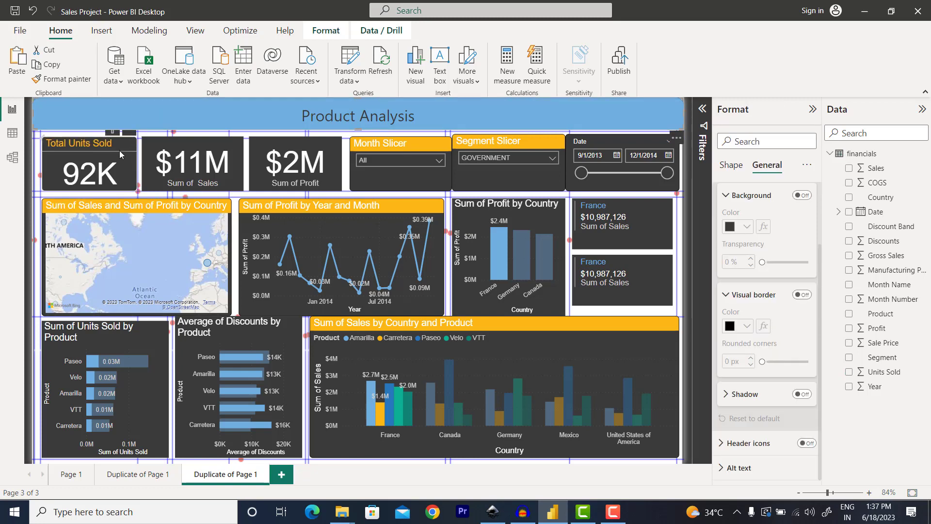
left_click(61, 79)
left_click(219, 162)
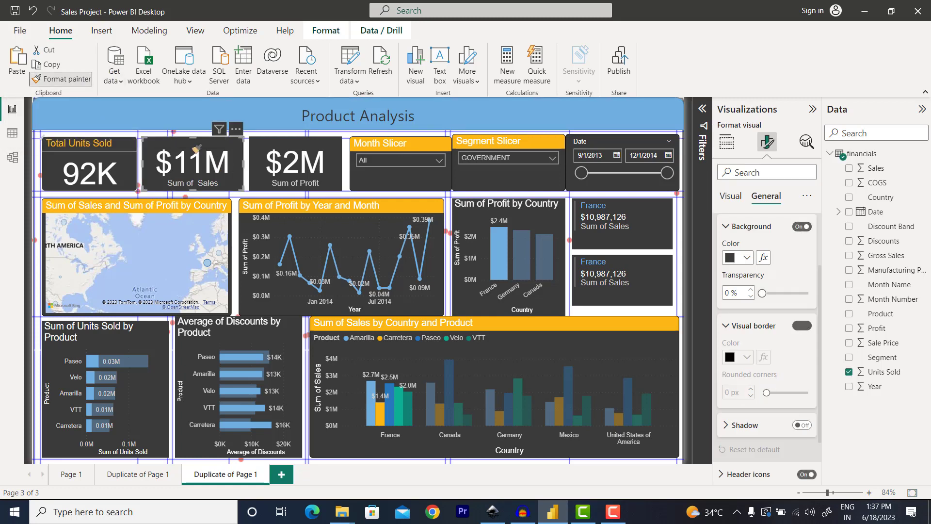
left_click(65, 81)
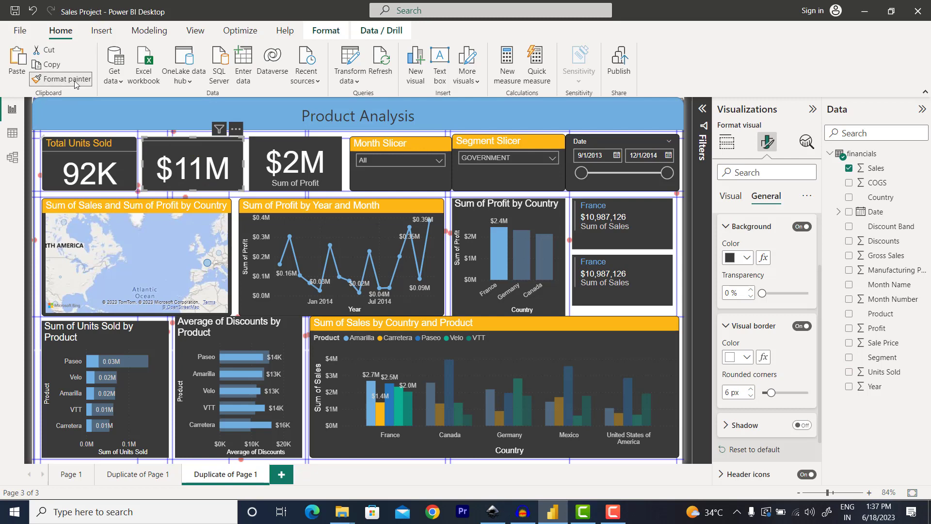
left_click(305, 150)
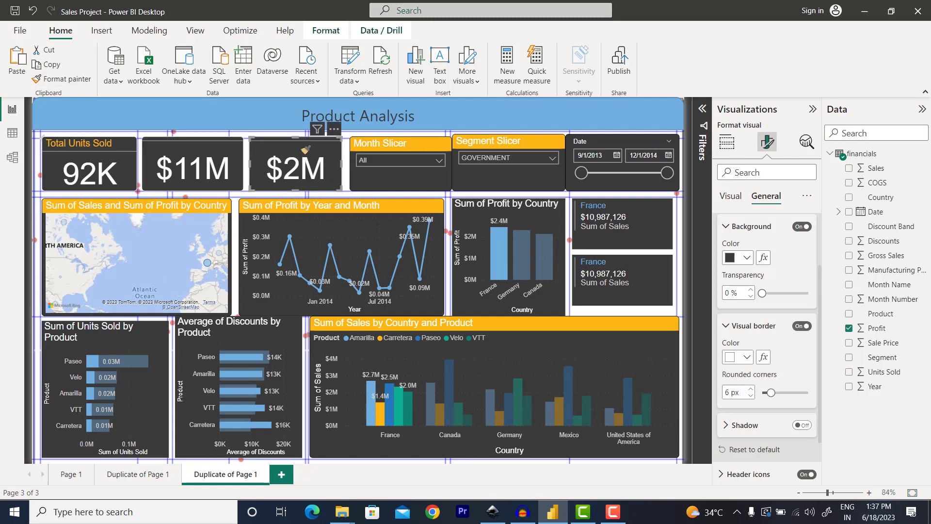
Step: Title the Sales card "Total Sales" and the Profit card "Total Profit"
left_click(189, 151)
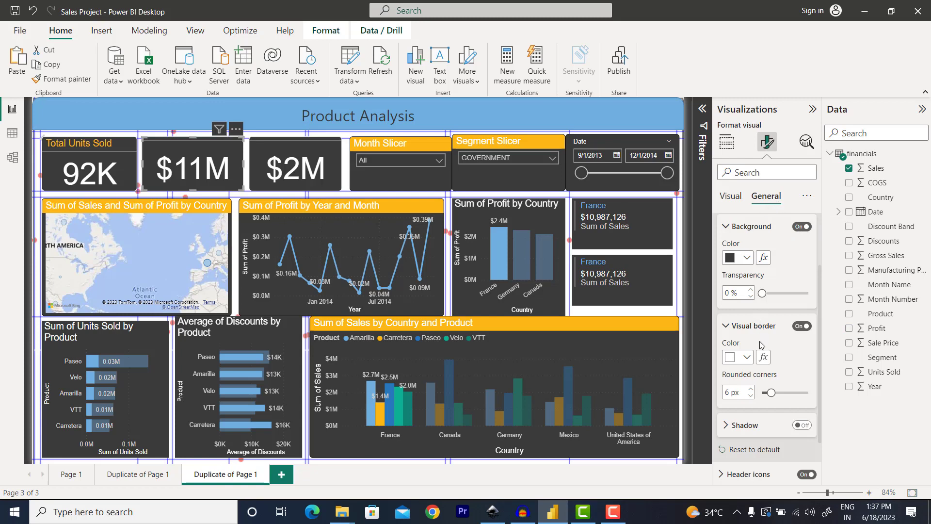
scroll(762, 345, "up", 2)
left_click(722, 258)
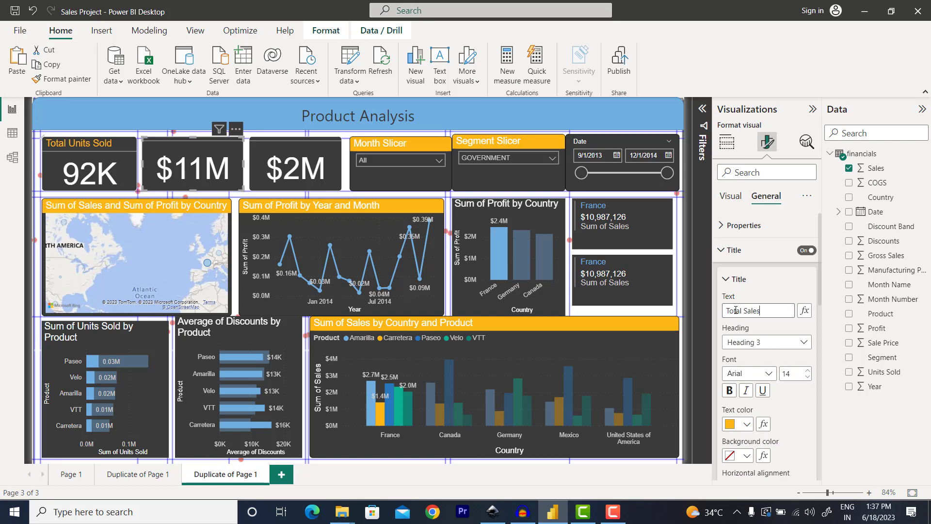
left_click(293, 164)
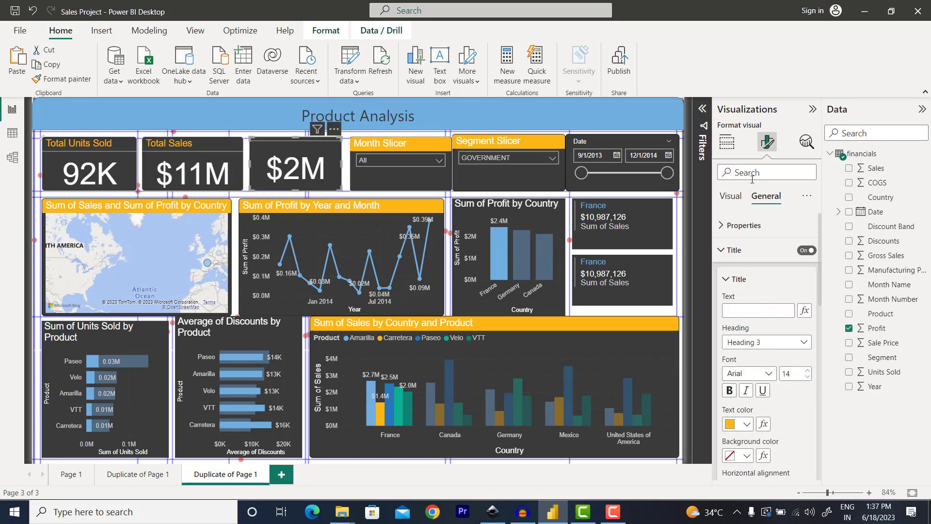
left_click(739, 310)
type("Total Profit")
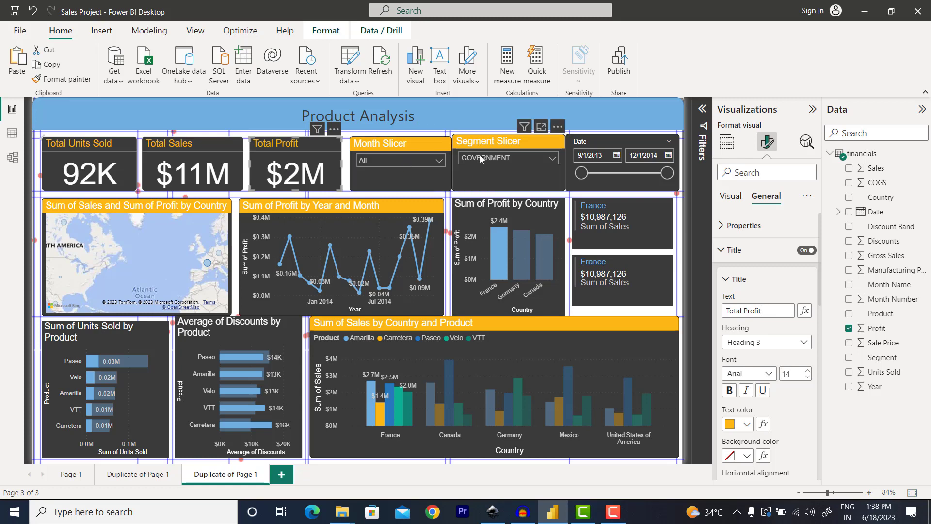
Step: Nudge the Month Slicer slightly left, closer to the Total Profit card
left_click(383, 149)
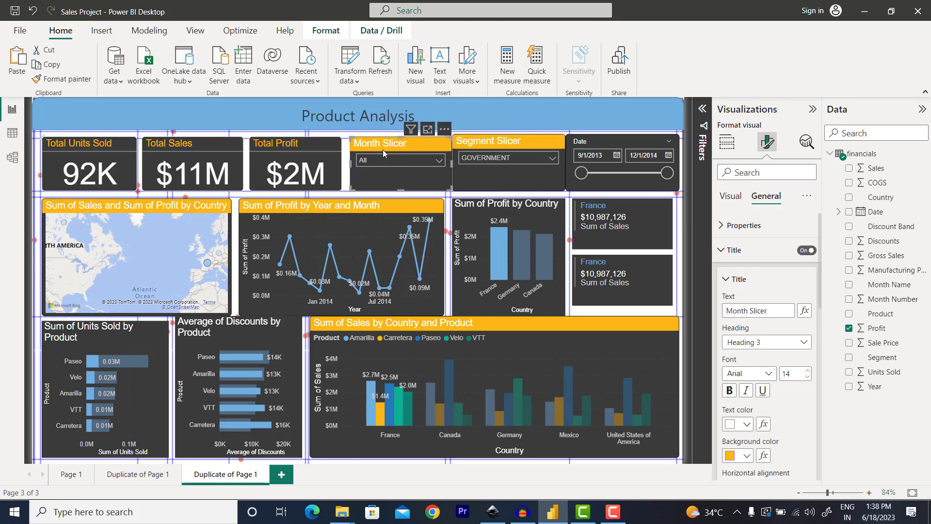
key("Left")
key("Left")
key("Left")
key("Left")
key("Left")
key("Left")
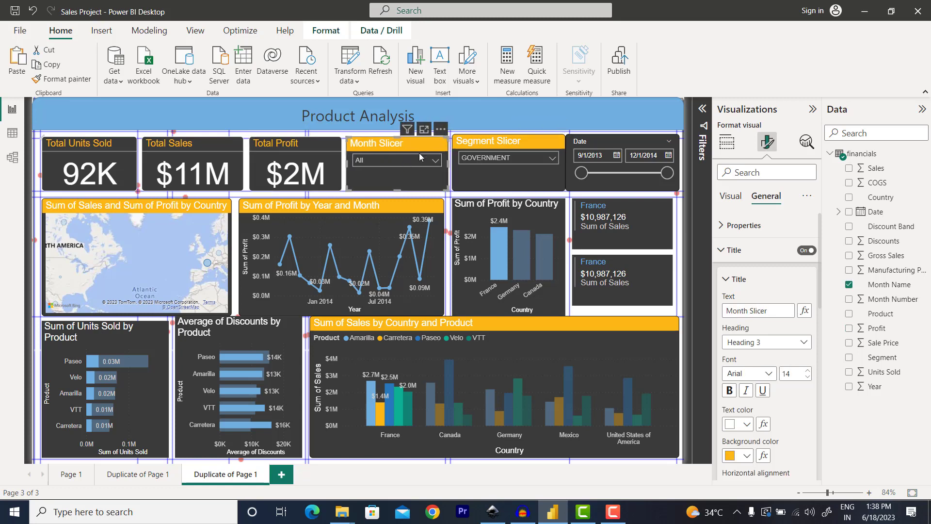
Step: Resize the Segment Slicer by lowering its top edge slightly and pulling its right edge inward from the date slicer
left_click(456, 140)
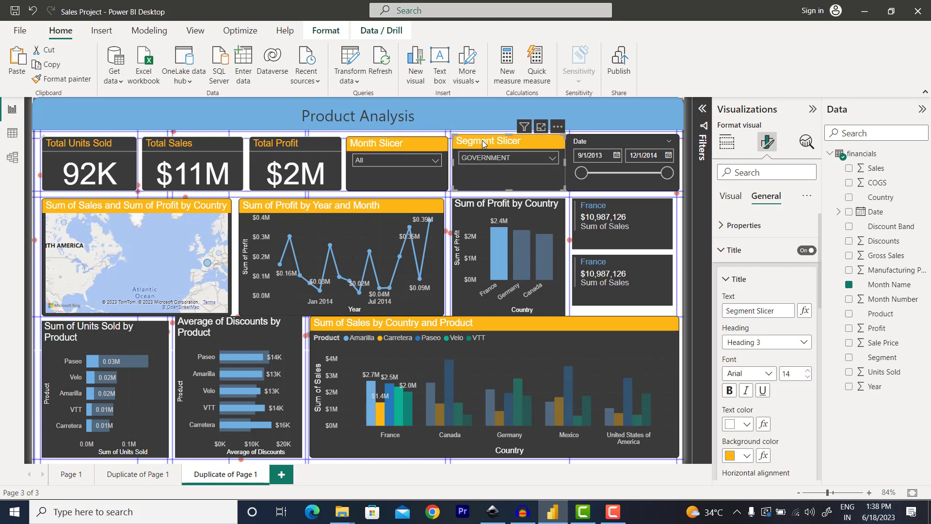
left_click(454, 135)
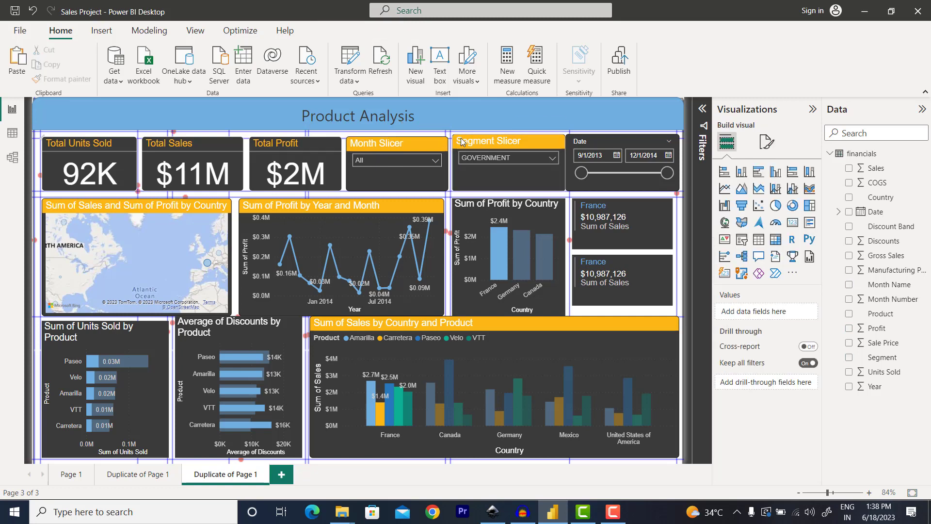
left_click(474, 142)
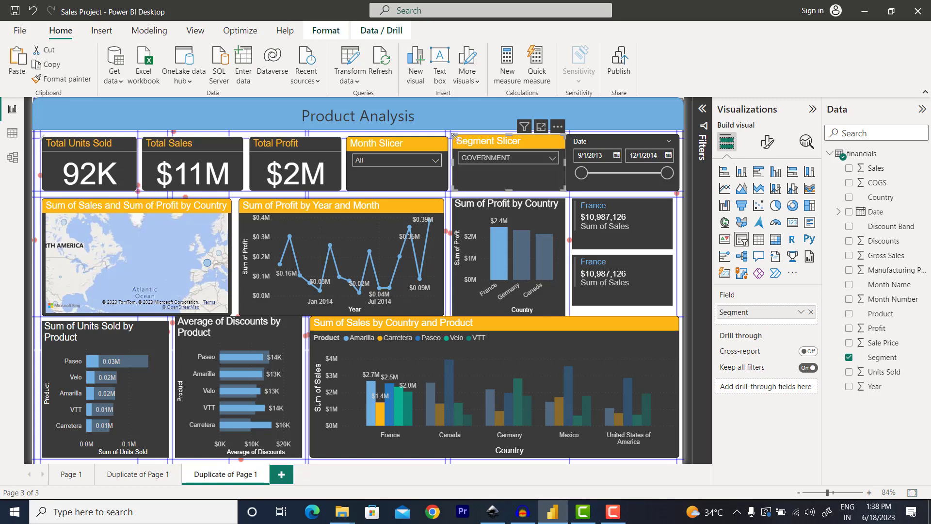
left_click_drag(455, 137, 454, 139)
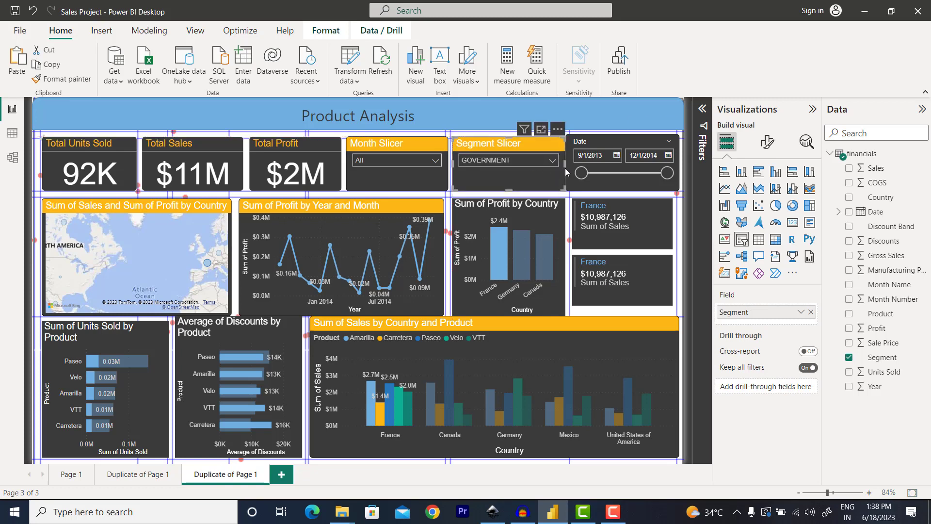
left_click_drag(565, 164, 562, 168)
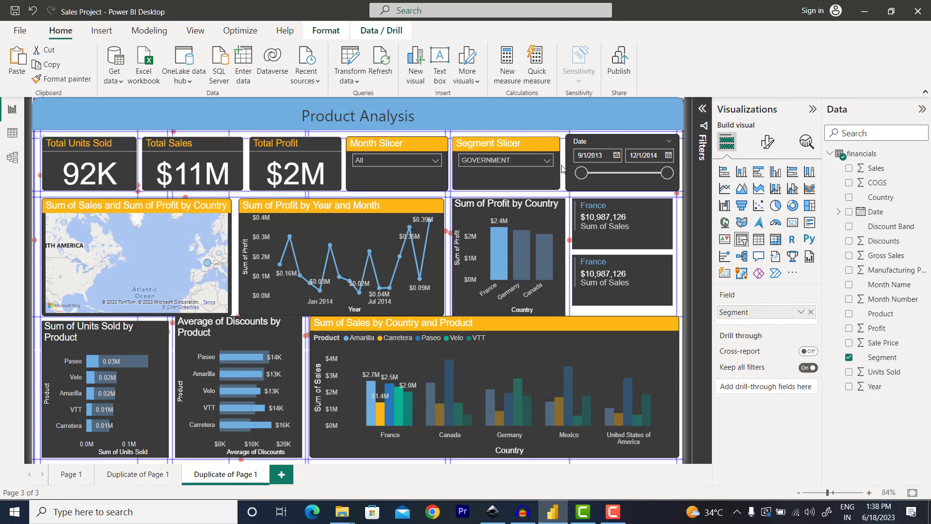
Step: Turn off the date slicer's header and give the slicer the title "Date Selection"
left_click(613, 144)
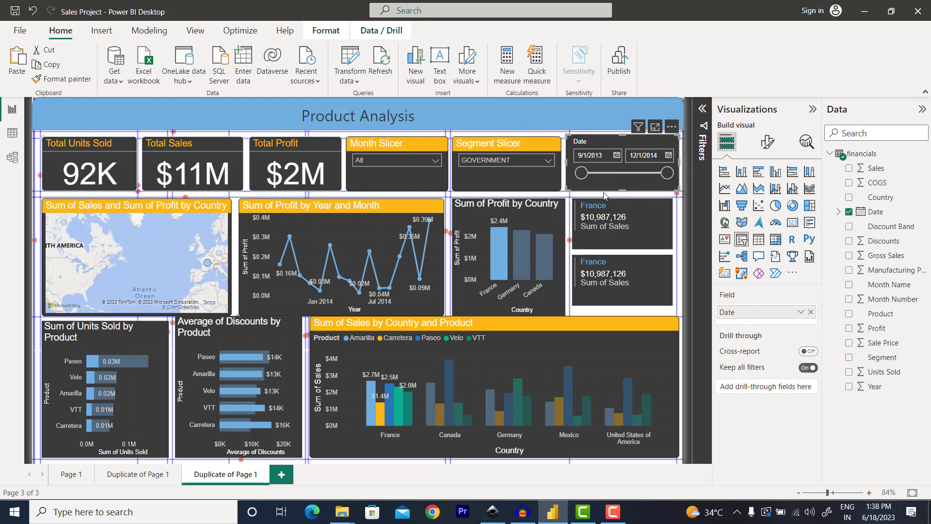
left_click(765, 143)
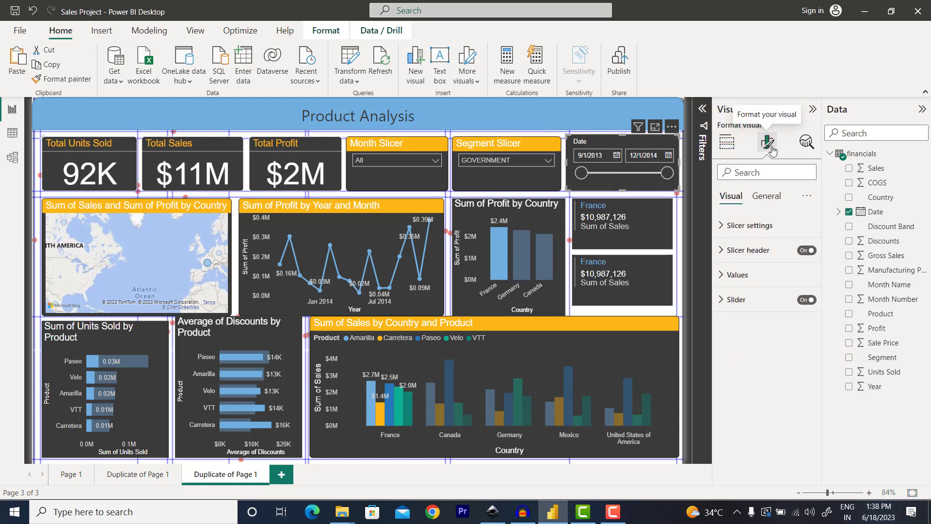
left_click(807, 251)
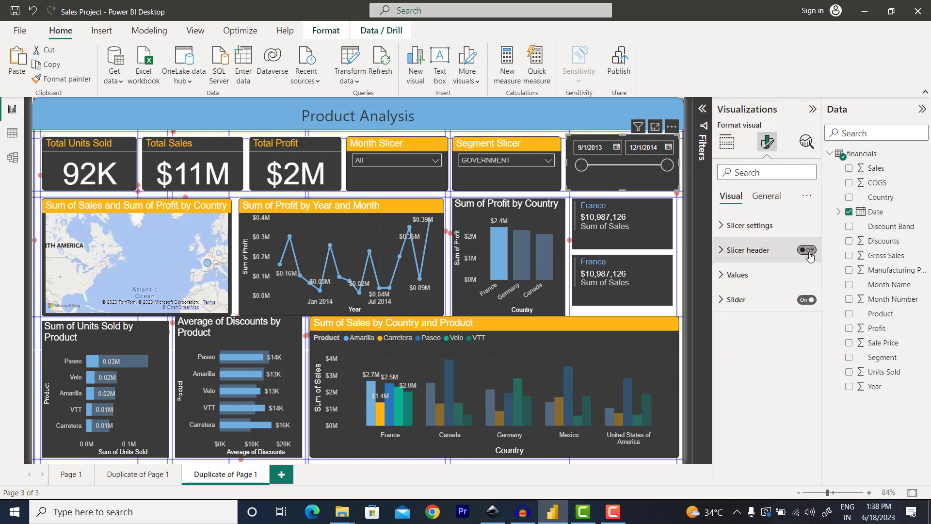
left_click(766, 196)
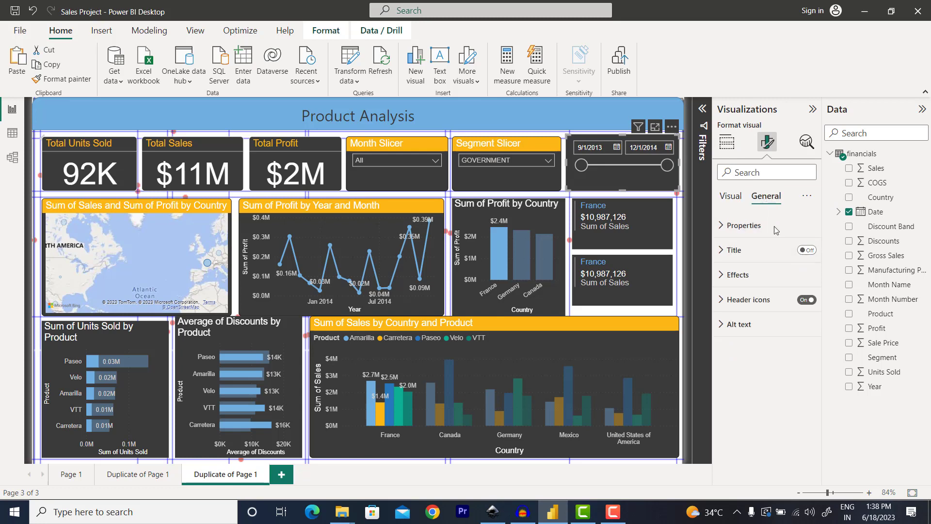
left_click(807, 250)
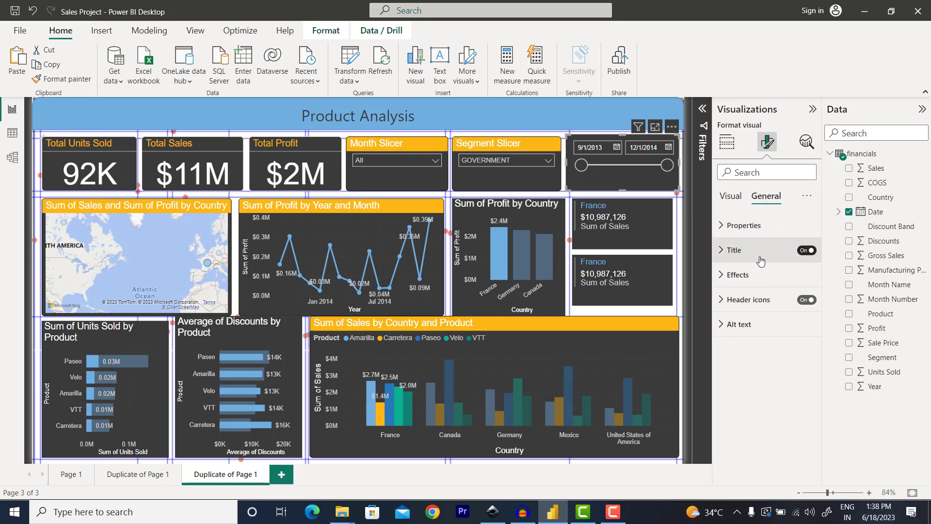
left_click(728, 255)
left_click(737, 312)
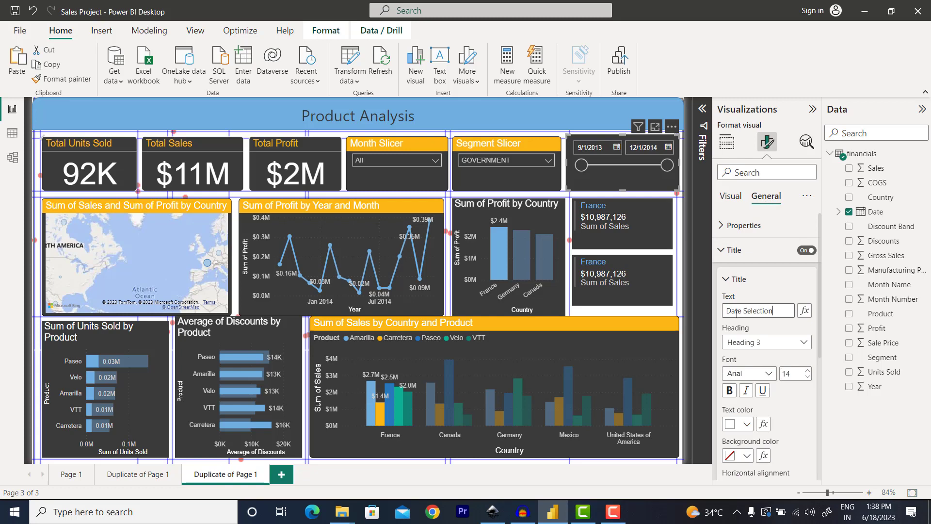
Step: Give the date slicer's title a yellow-orange background and white text
scroll(746, 347, "down", 3)
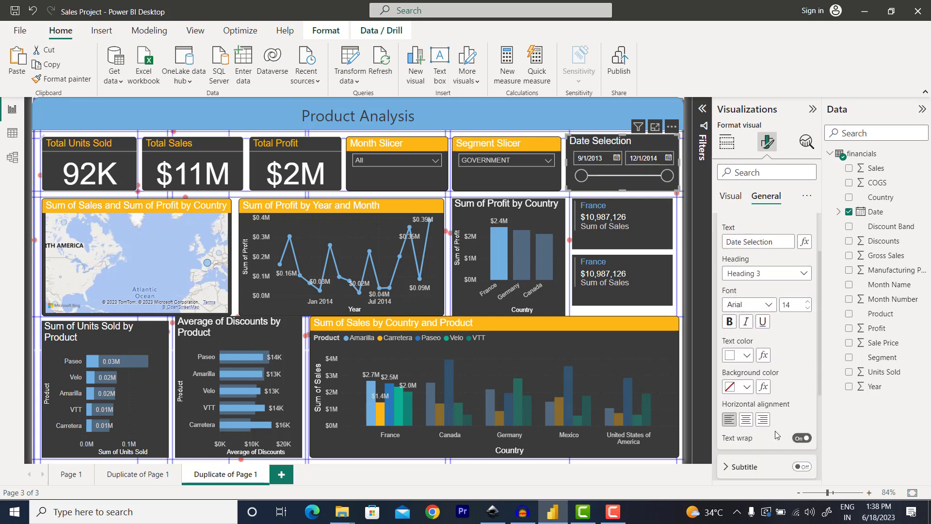
left_click(740, 347)
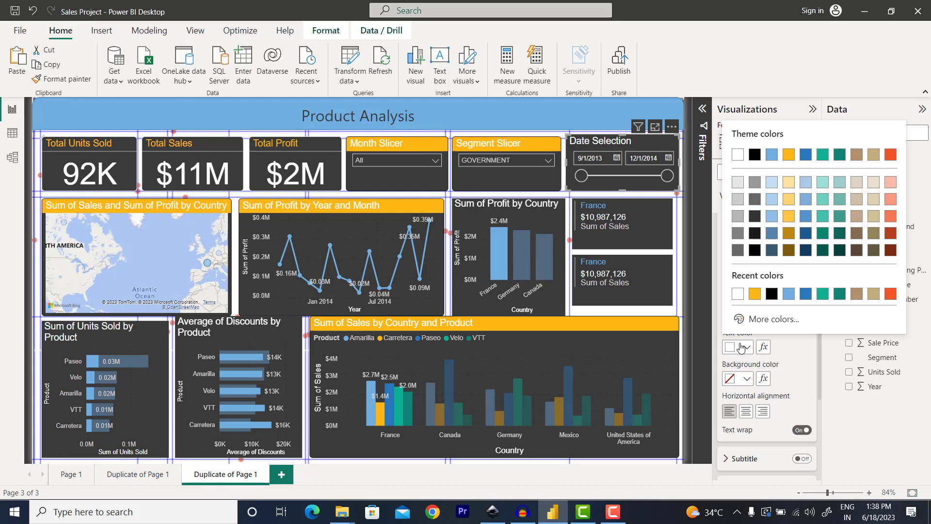
left_click(754, 295)
scroll(792, 388, "down", 1)
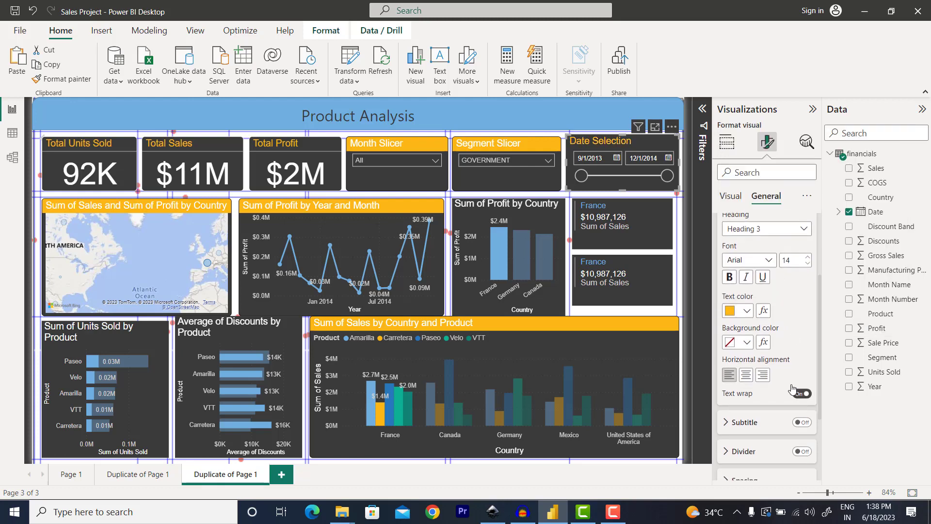
left_click(747, 343)
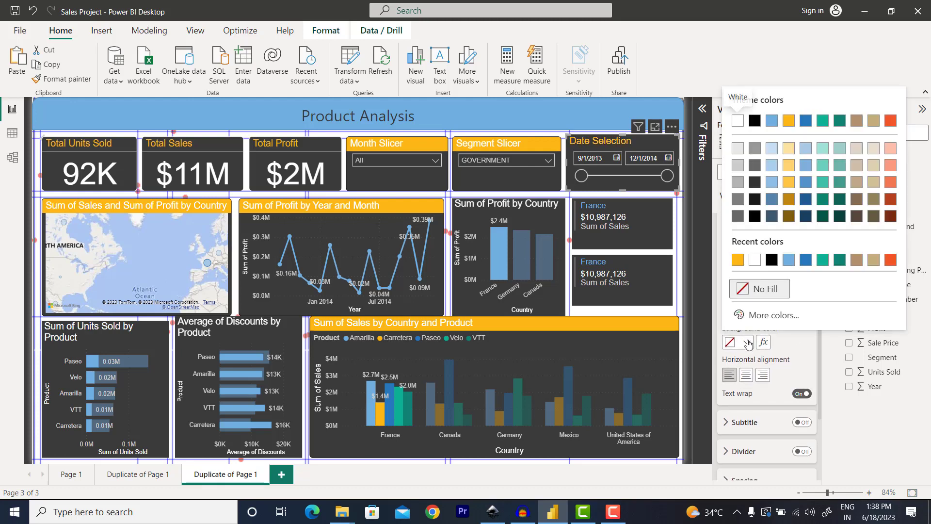
left_click(737, 261)
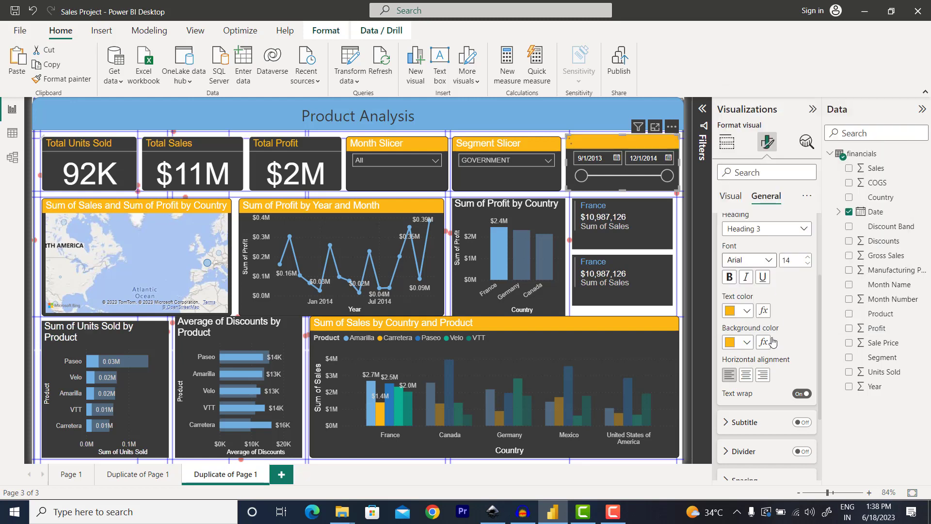
left_click(746, 313)
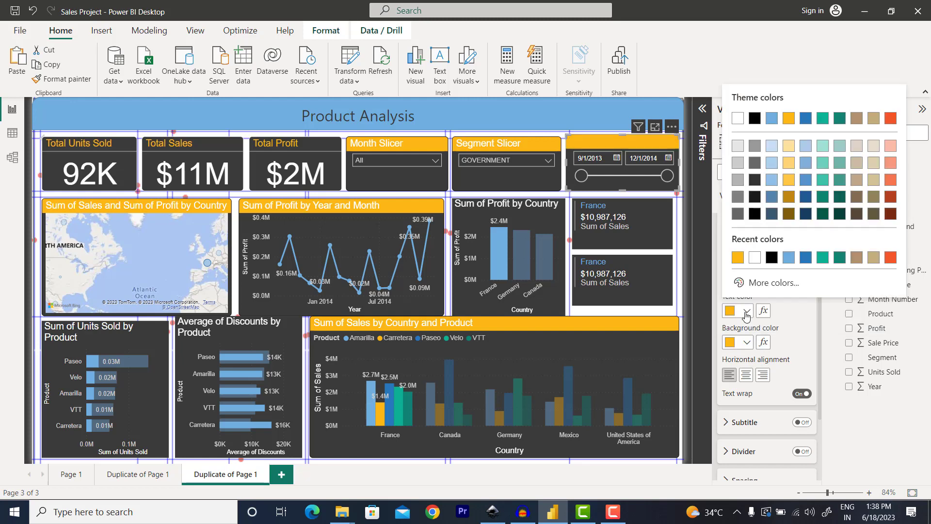
left_click(754, 258)
Step: Examine the date slicer's background and visual border settings, including border color and rounded corners
scroll(788, 374, "down", 2)
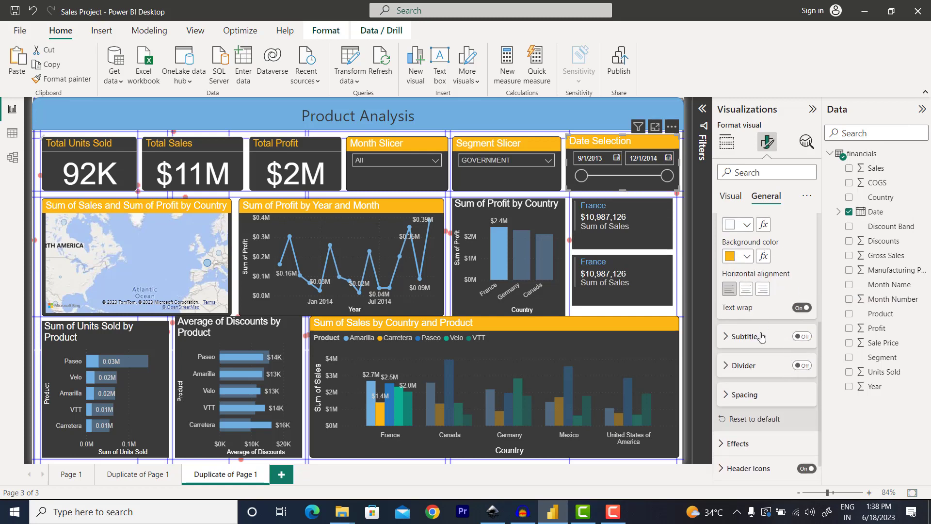
scroll(761, 338, "down", 1)
scroll(745, 388, "up", 1)
scroll(748, 387, "down", 1)
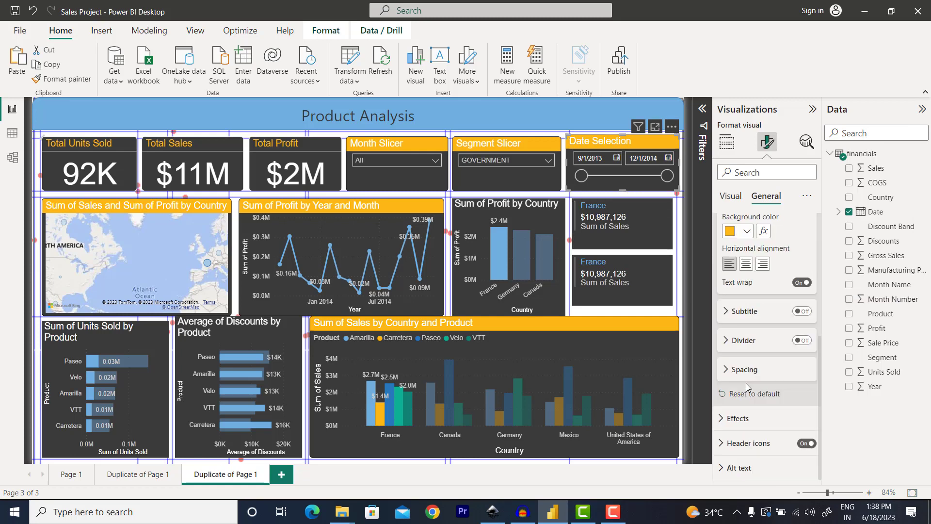
left_click(721, 419)
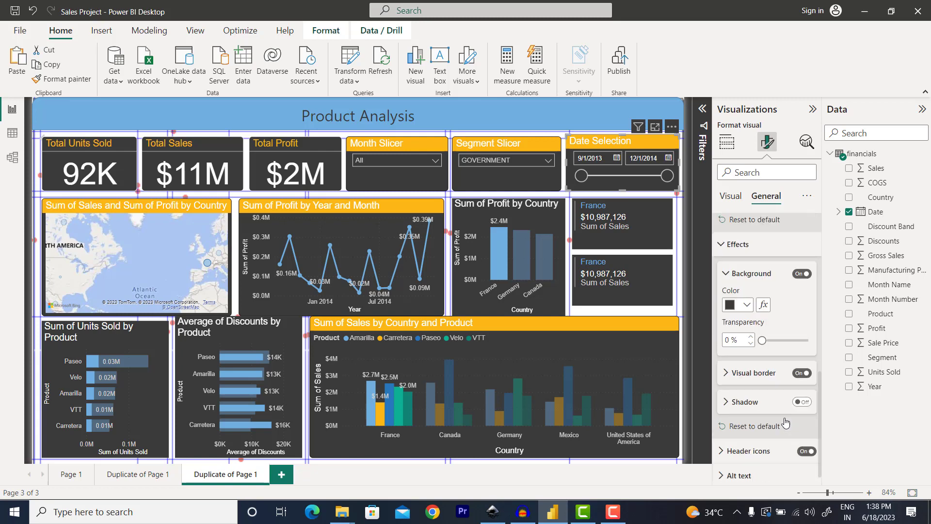
left_click(724, 365)
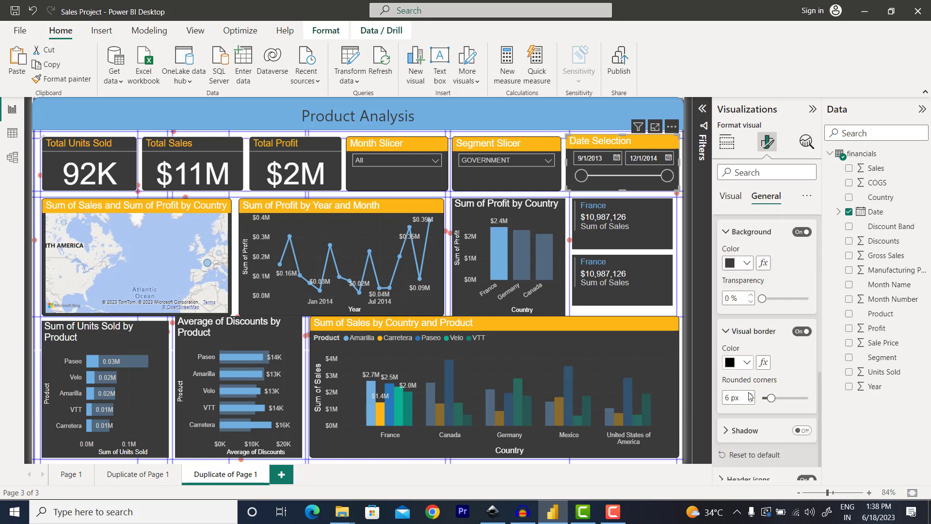
Step: Select the three cards and three slicers in the top row and distribute them horizontally
left_click(541, 142, "ctrl")
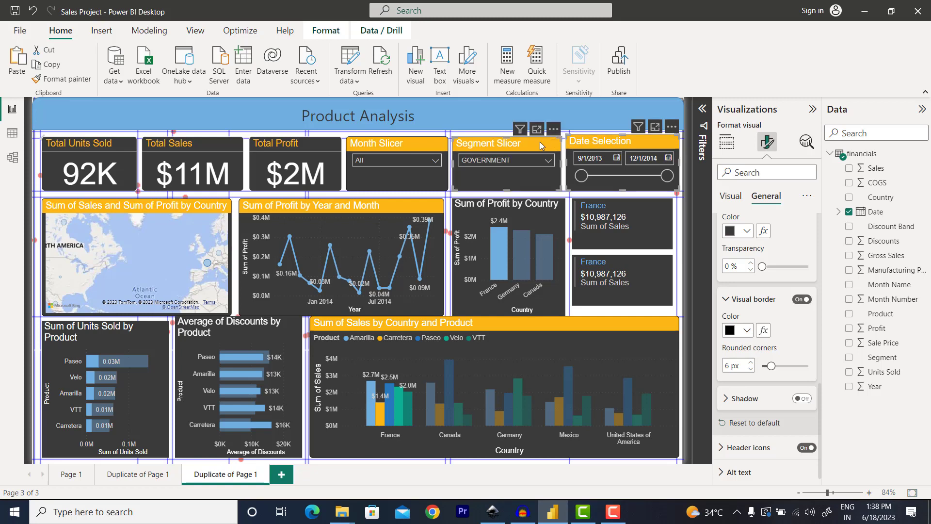
left_click(411, 153, "ctrl")
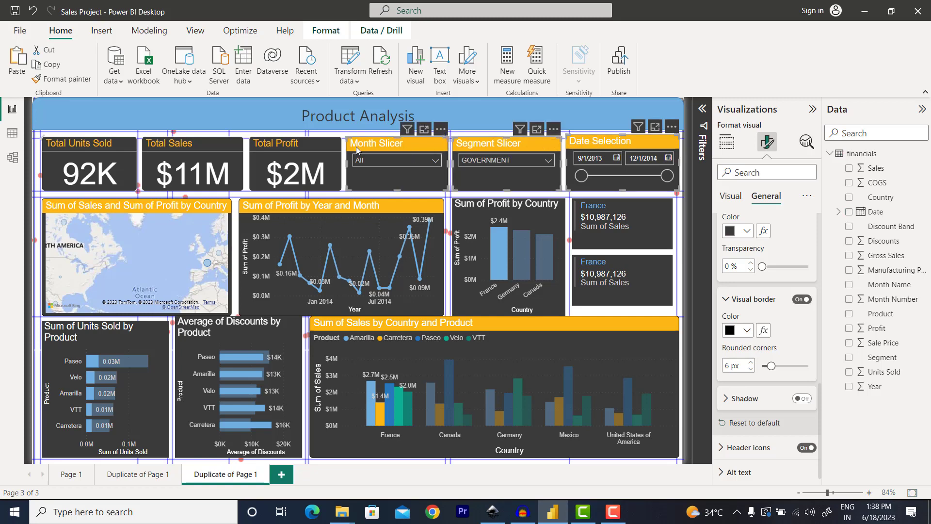
left_click(291, 153, "ctrl")
left_click(190, 148, "ctrl")
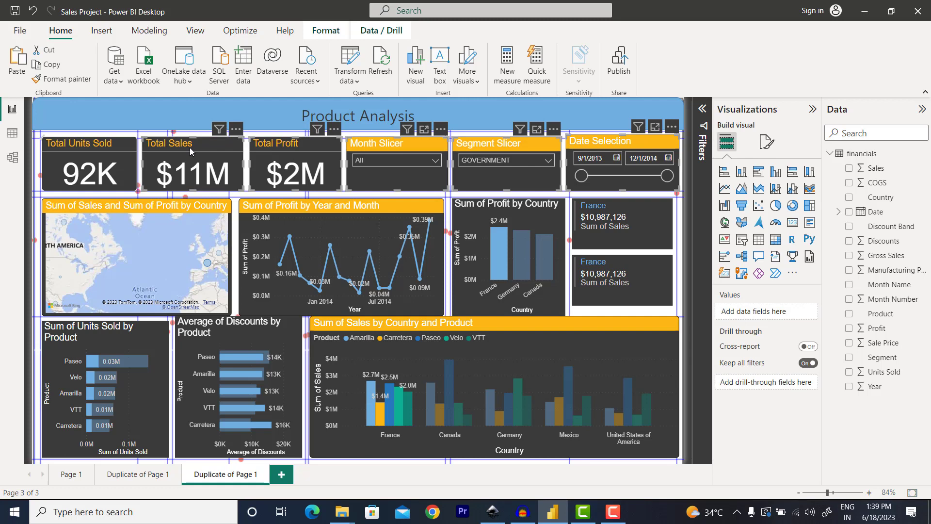
left_click(90, 146, "ctrl")
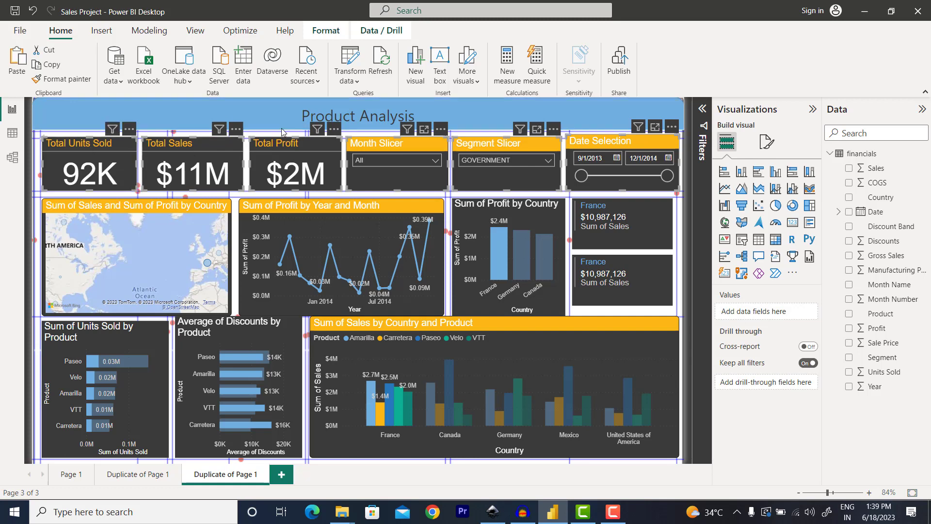
left_click(328, 36)
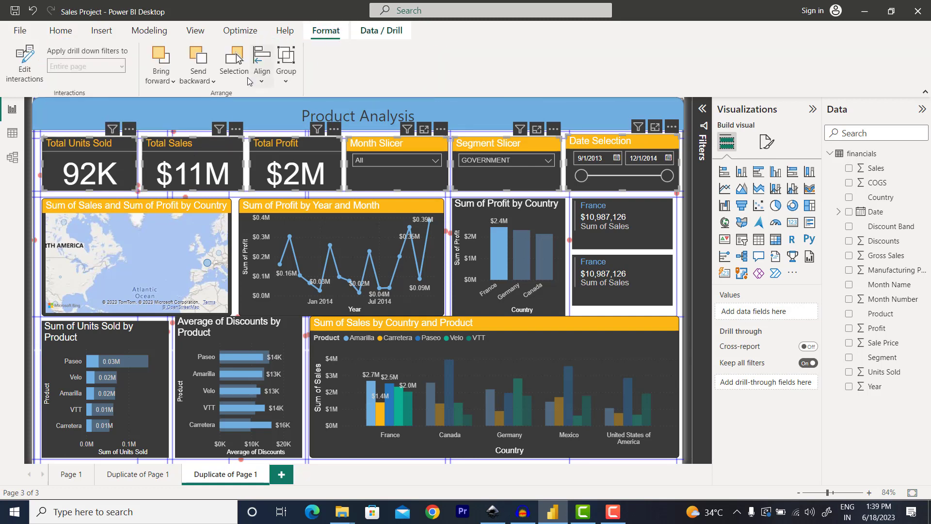
left_click(261, 81)
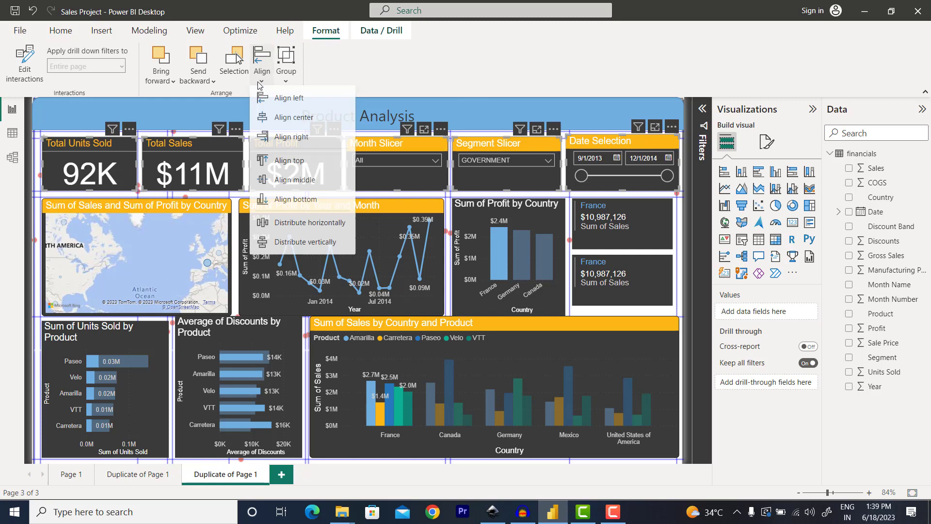
left_click(298, 226)
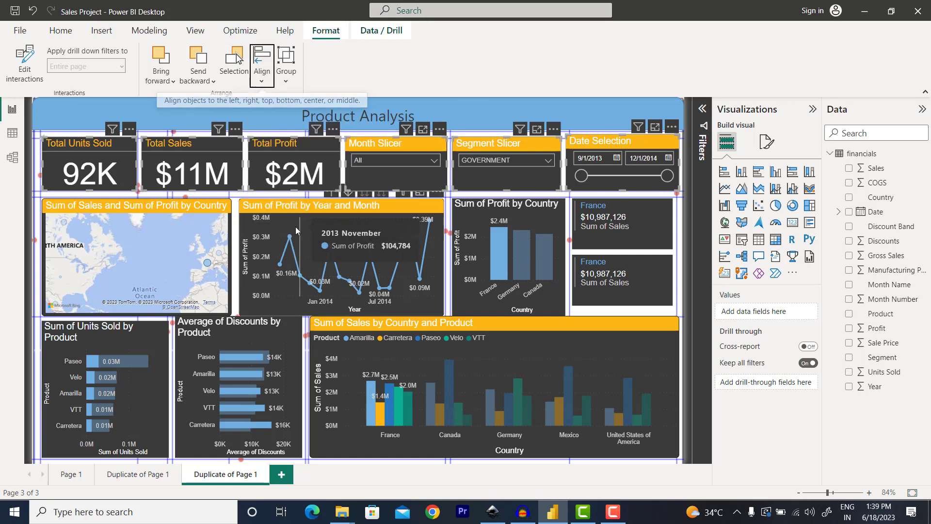
Step: Align the selected cards and slicers in the top row to their middles and clear the selection
left_click(262, 72)
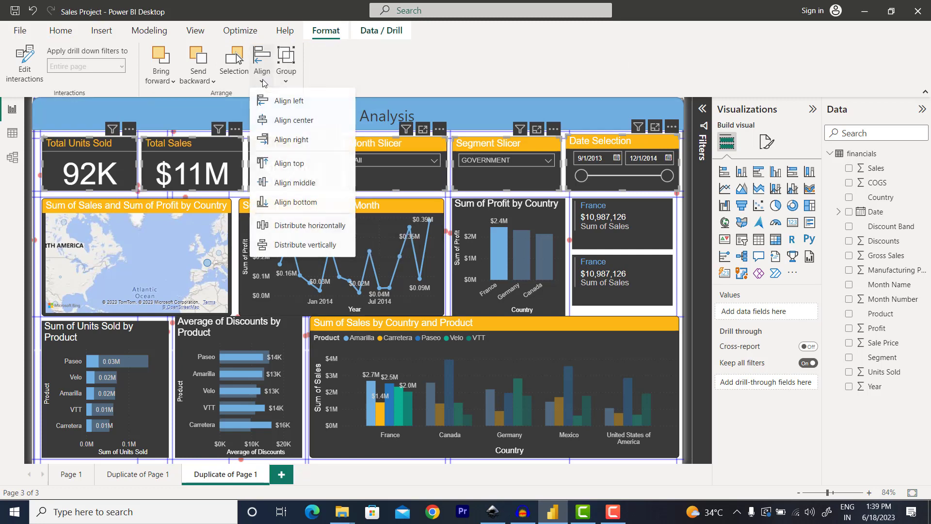
left_click(294, 182)
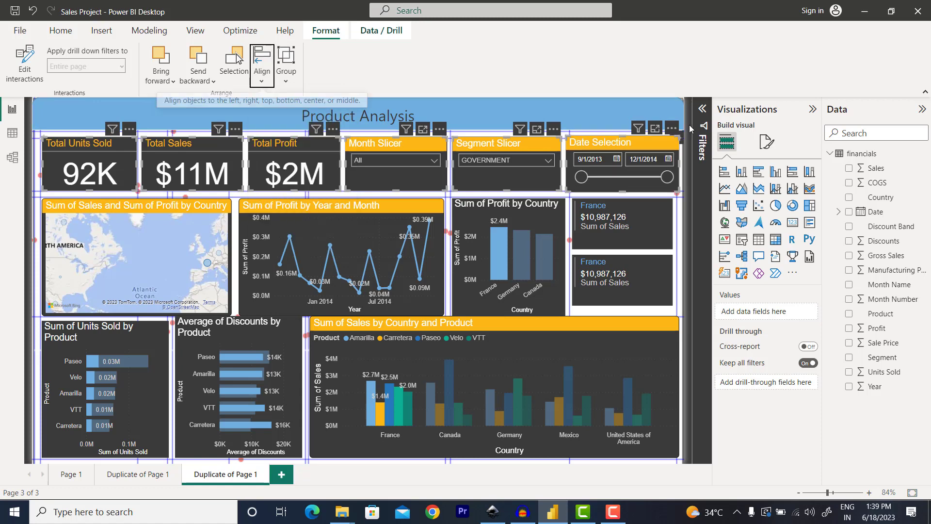
left_click(812, 109)
left_click(753, 220)
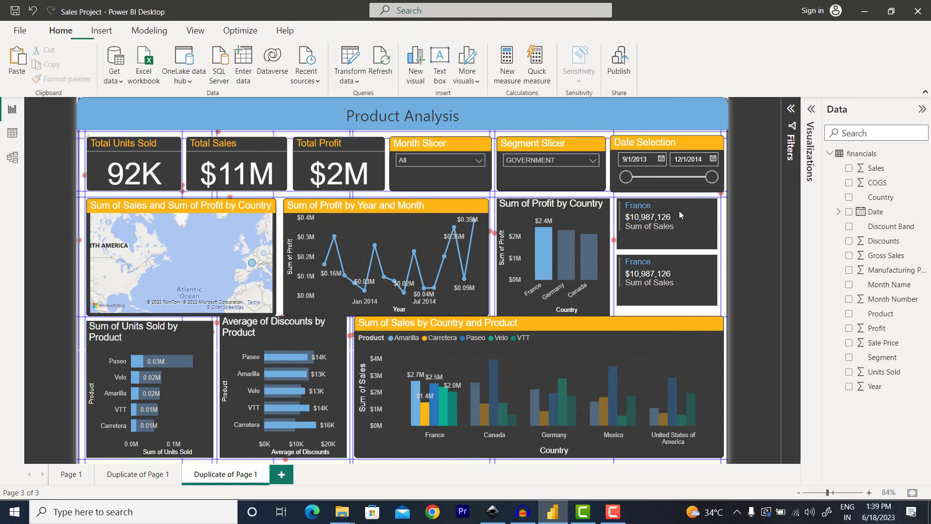
Step: Copy the formatting of the Sum of Profit by Year and Month chart onto the Sum of Profit by Country chart
left_click(669, 216)
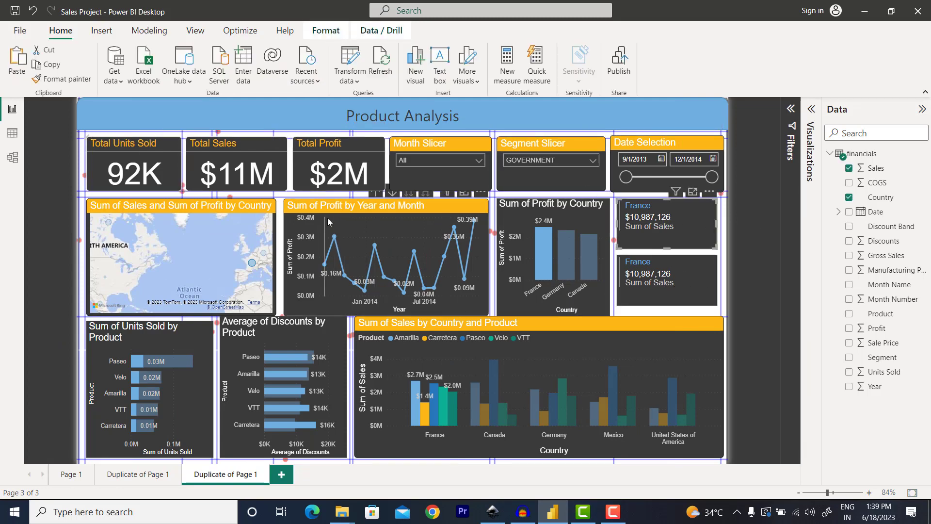
left_click(356, 210)
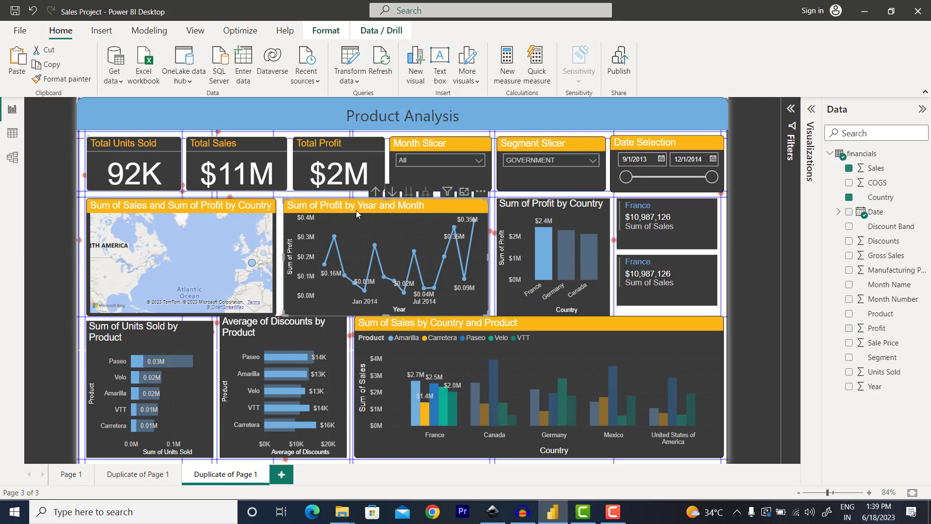
left_click(58, 79)
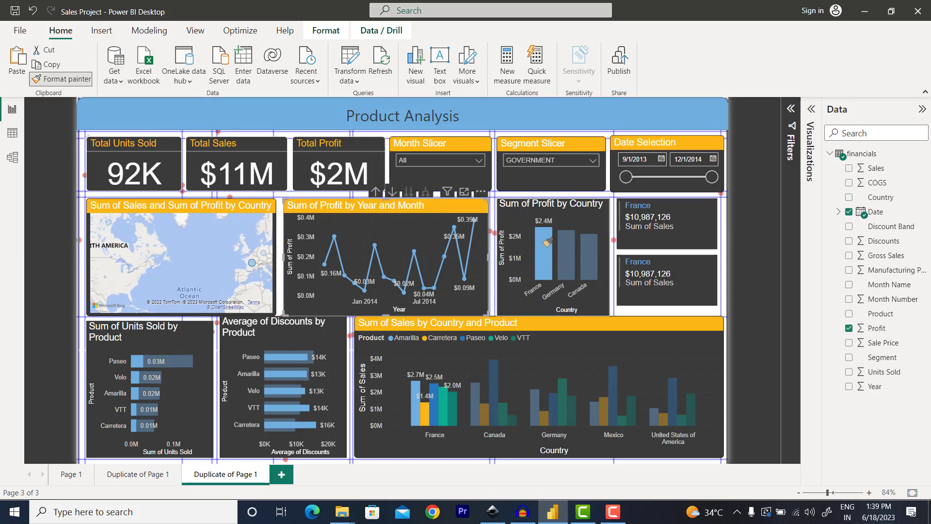
left_click(529, 205)
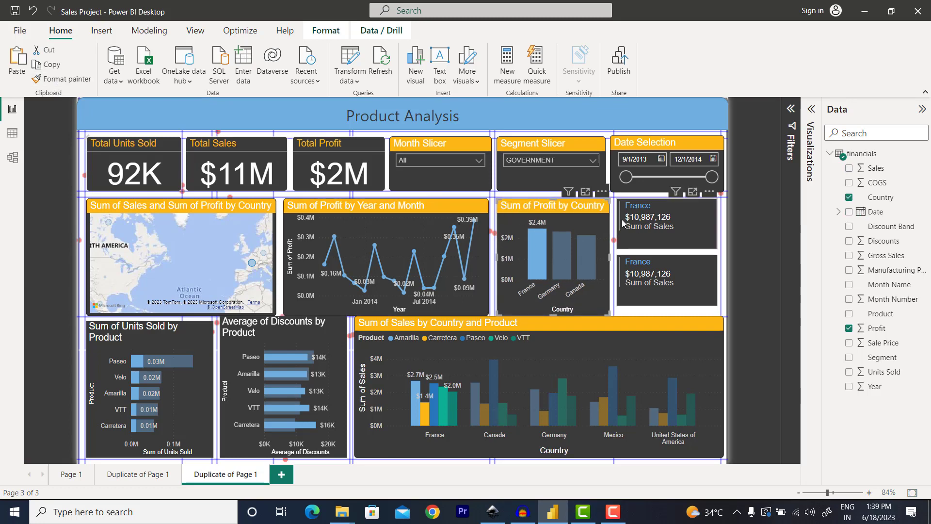
left_click(531, 247)
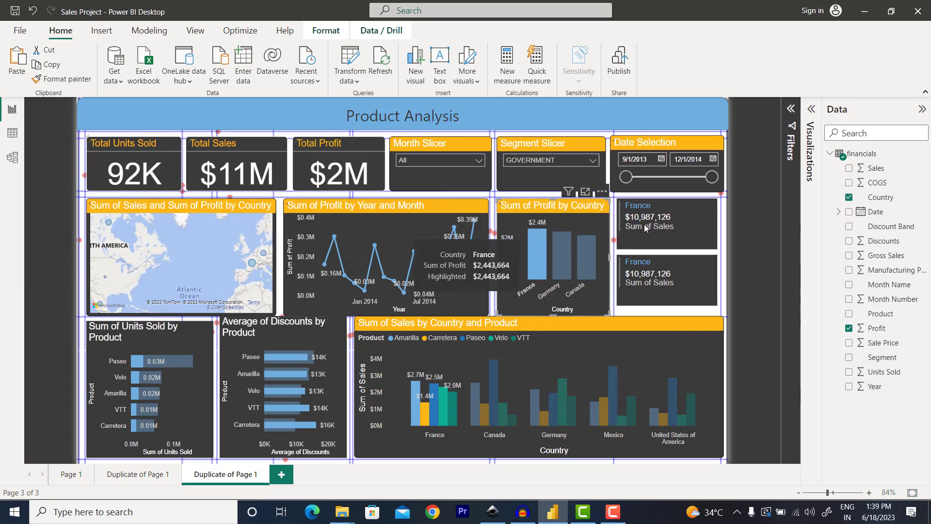
Step: Lower the top edges of the Sum of Sales by Country and Product and Average of Discounts by Product charts to match the Units Sold chart
left_click(627, 322)
left_click_drag(535, 316, 538, 324)
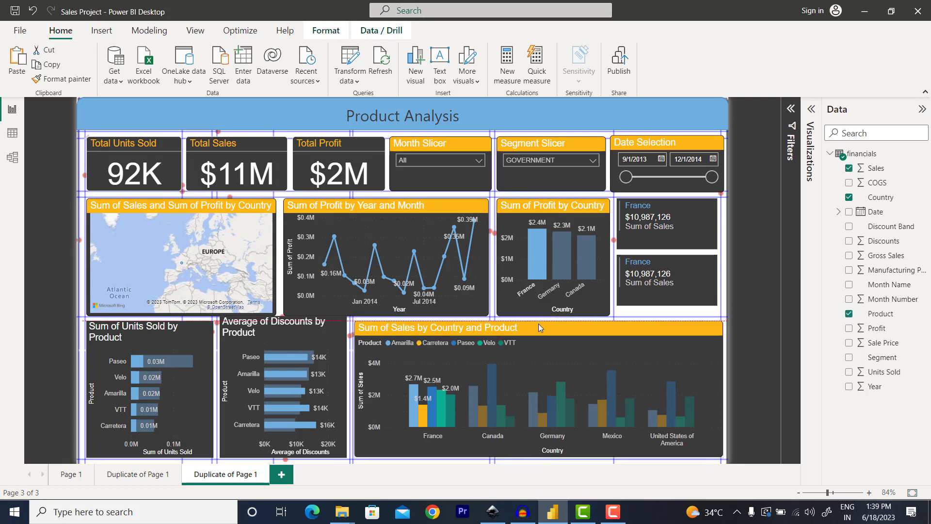
left_click(310, 327)
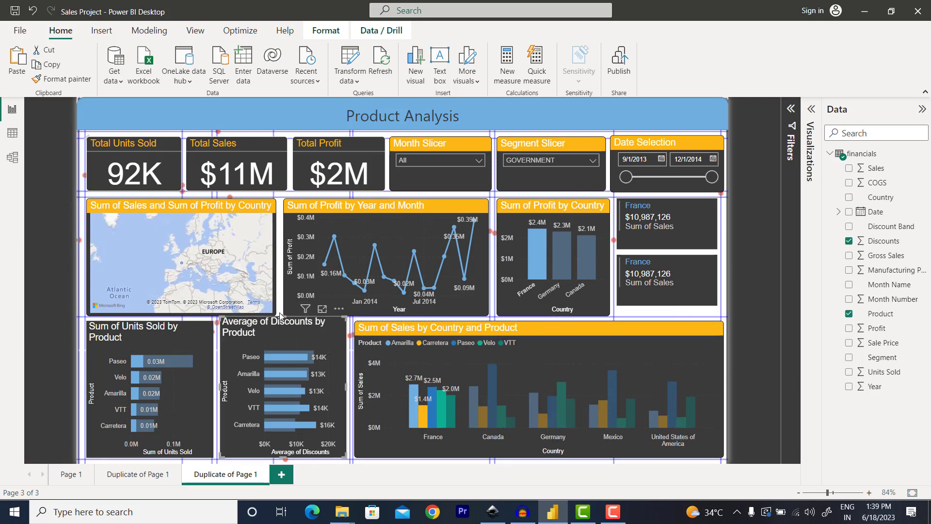
left_click_drag(281, 321, 282, 325)
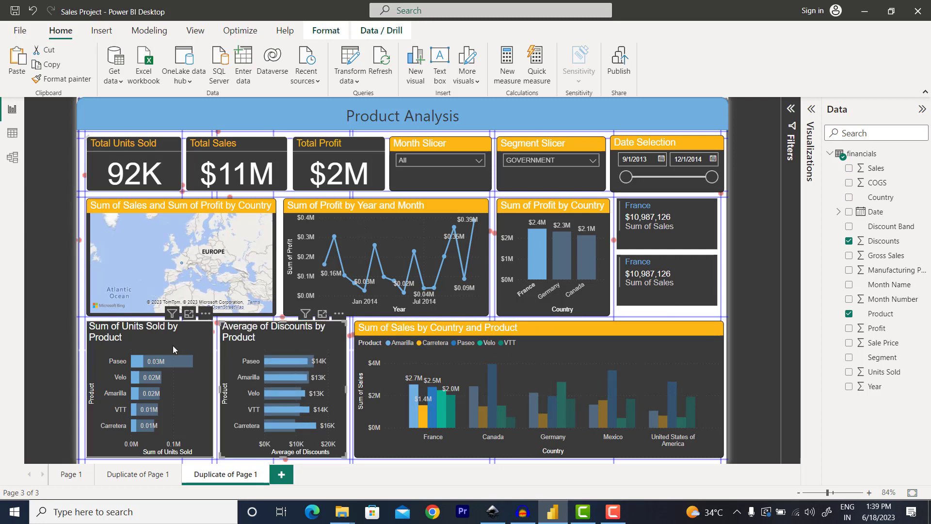
Step: Copy the Sum of Sales by Country and Product chart's formatting onto the Average of Discounts by Product and Sum of Units Sold by Product charts
left_click(396, 332)
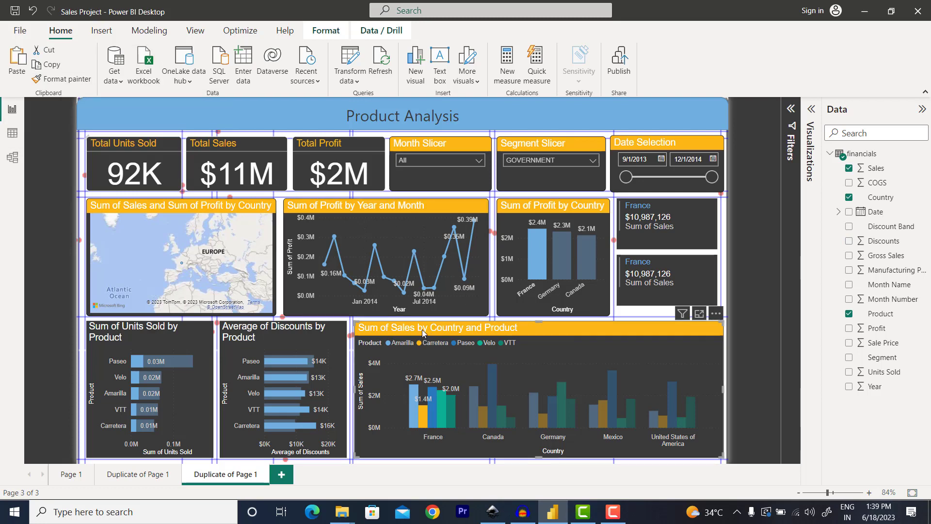
left_click(62, 79)
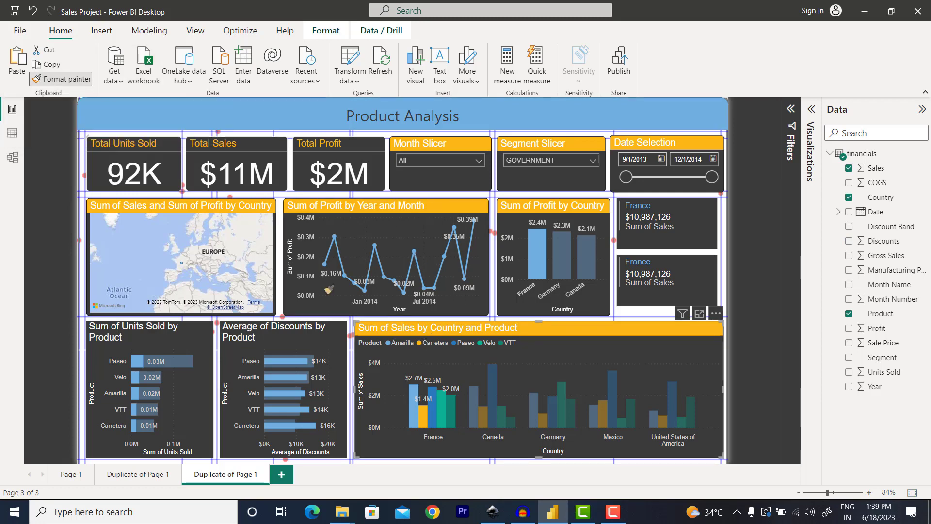
left_click(254, 331)
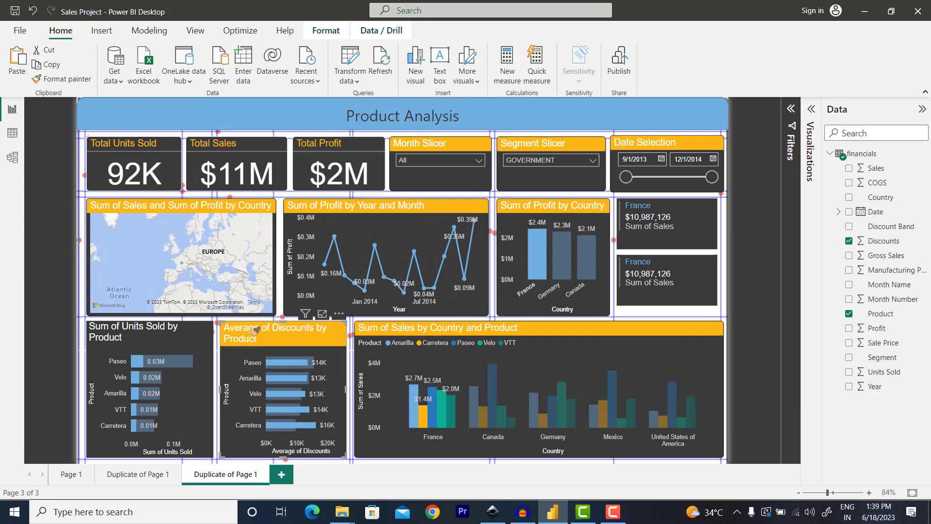
left_click(57, 79)
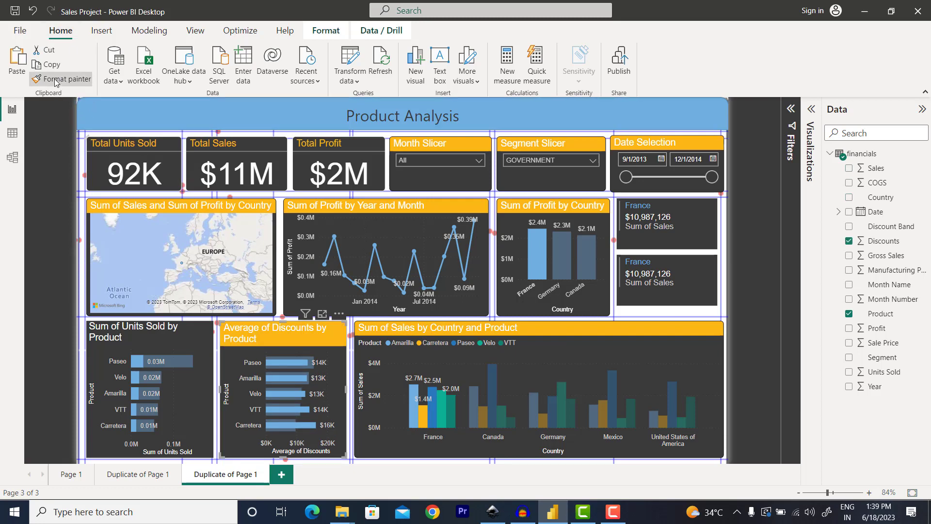
left_click(143, 332)
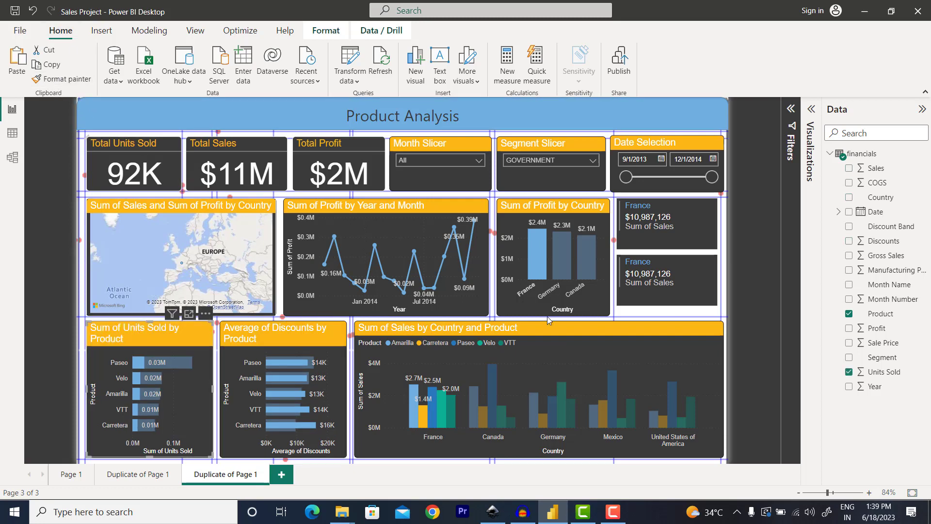
Step: Remove the guide layout image from the page's canvas background
left_click(724, 212)
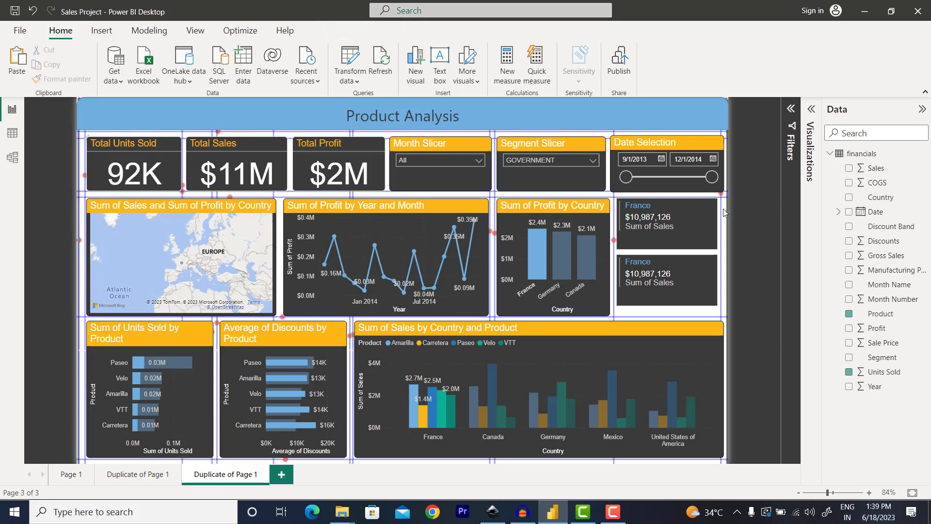
left_click(811, 116)
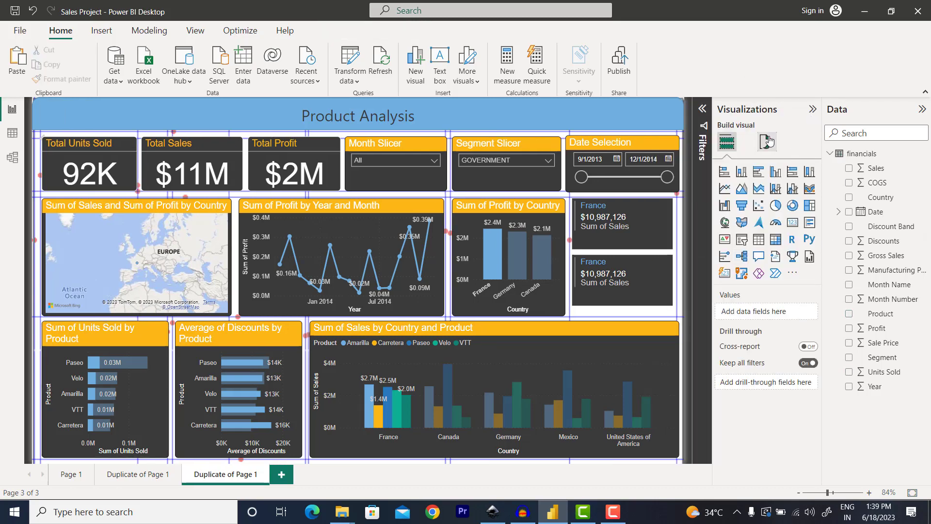
left_click(768, 141)
left_click(723, 250)
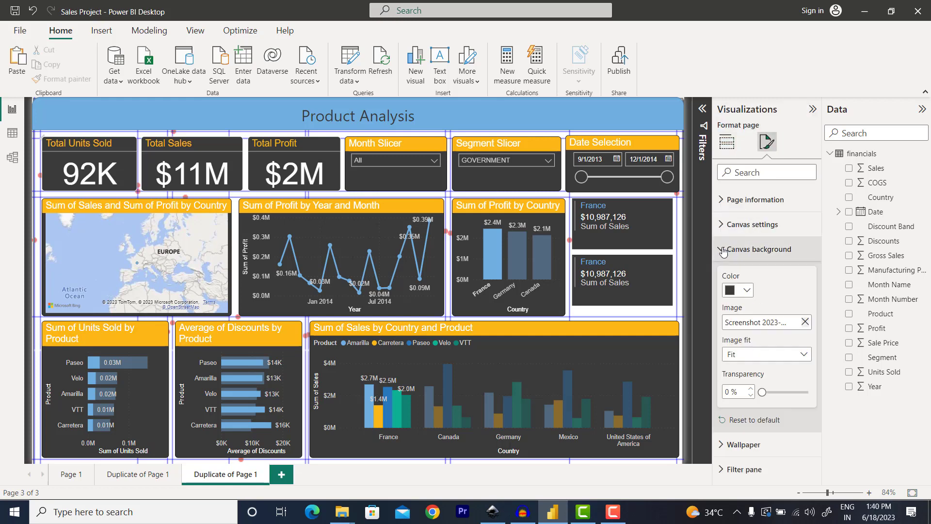
left_click(806, 323)
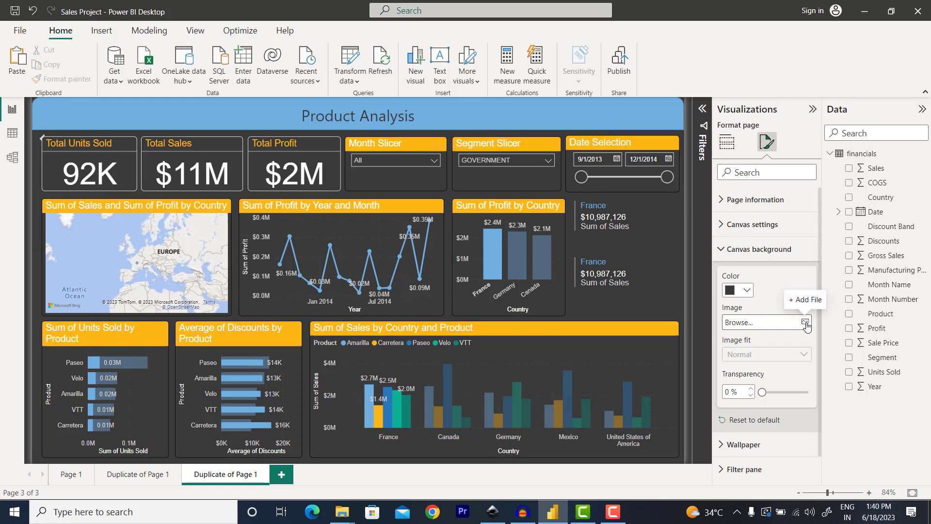
left_click(813, 111)
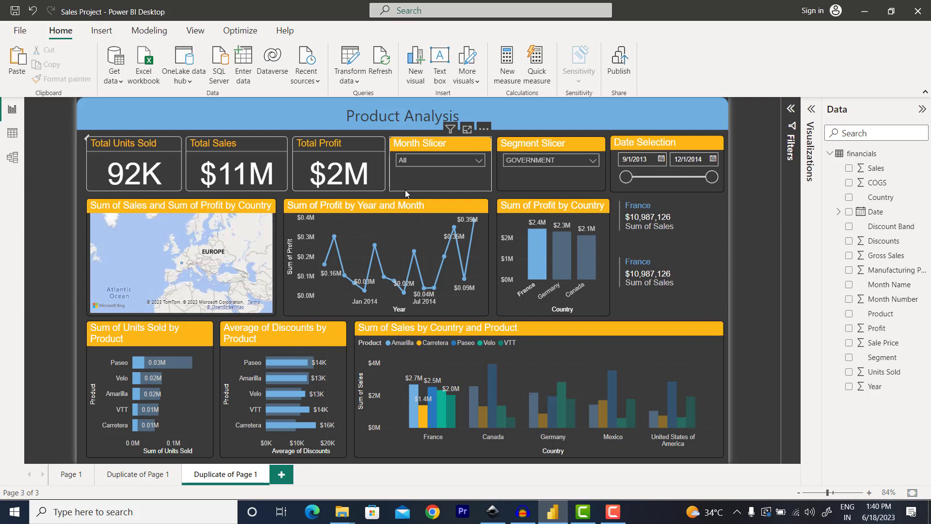
Step: Change the fill of the Product Analysis header banner to yellow-orange
left_click(137, 113)
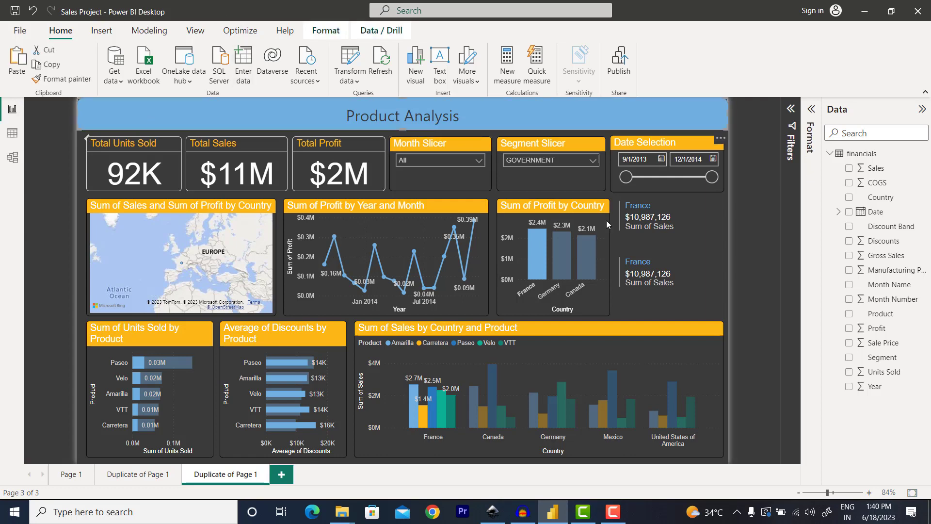
left_click(813, 113)
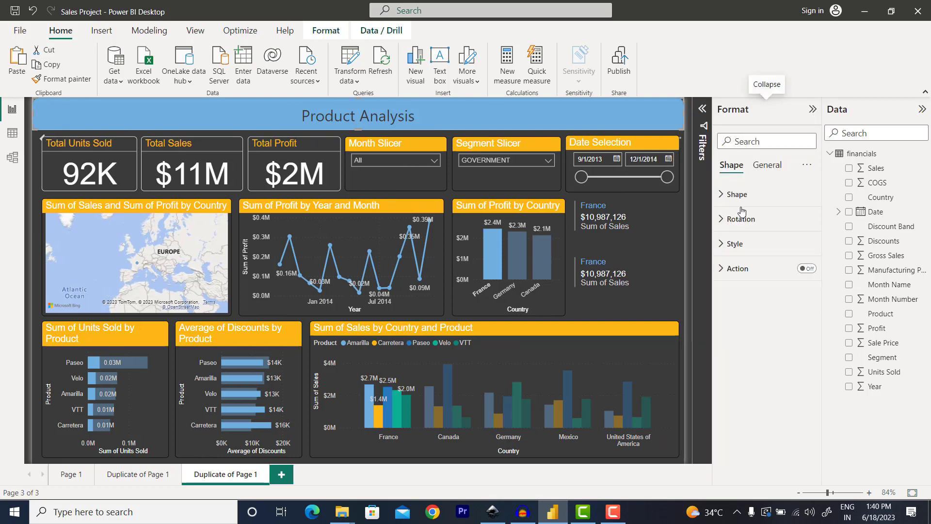
left_click(732, 243)
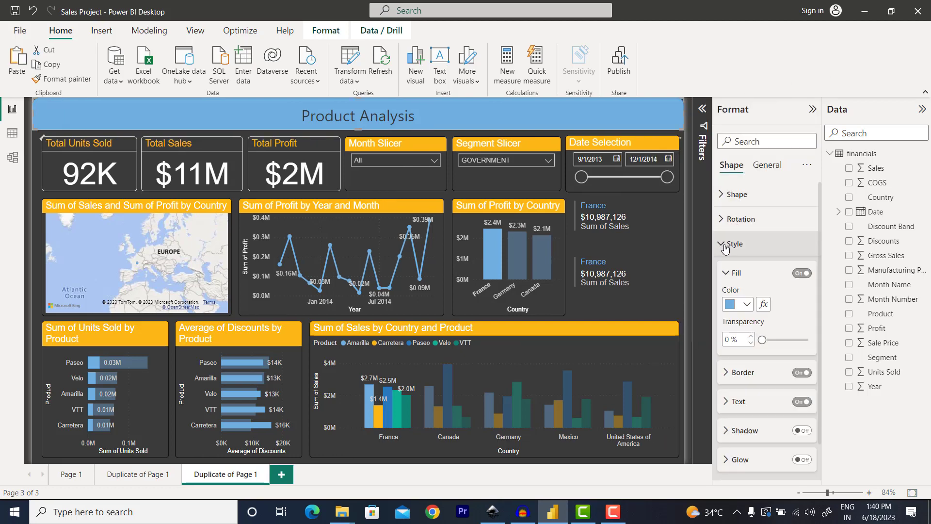
left_click(745, 310)
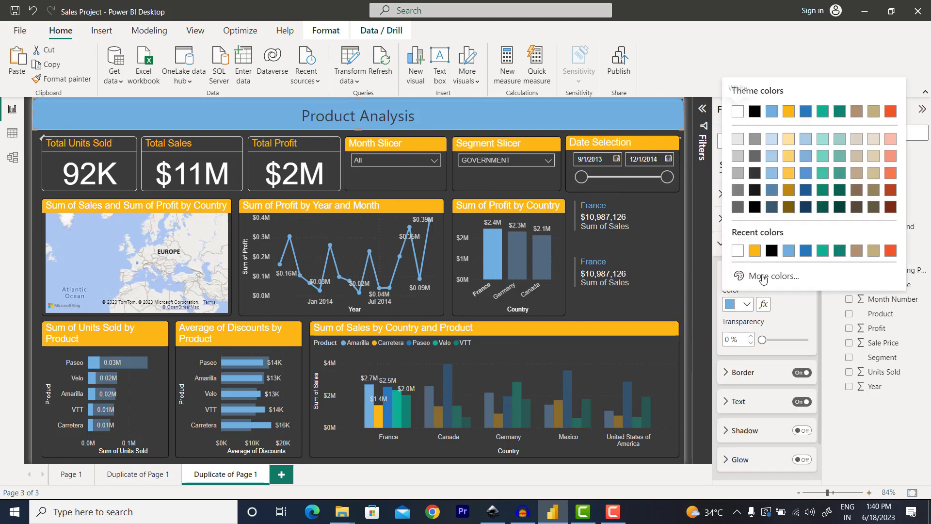
left_click(754, 250)
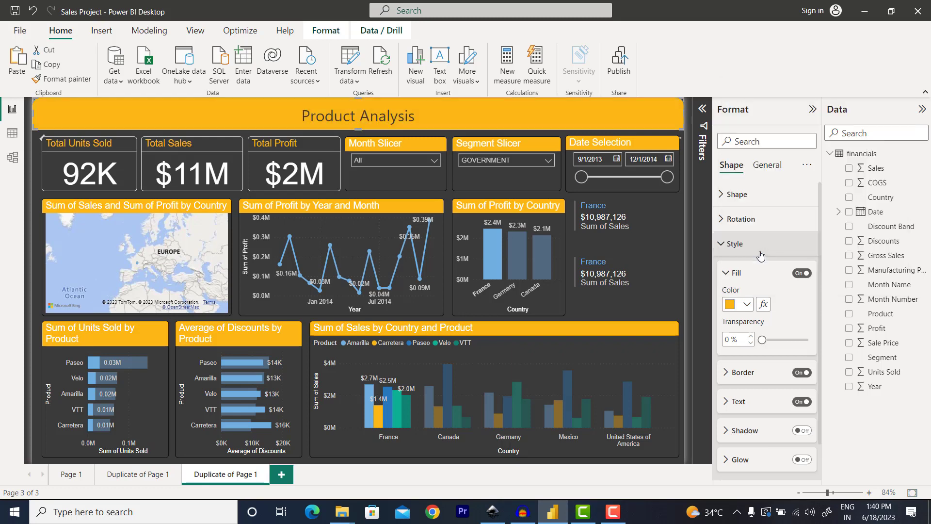
Step: Replace the header banner's text with "Sales and Profit Analysis Dashboard" and make it bold
left_click(726, 401)
scroll(757, 378, "down", 2)
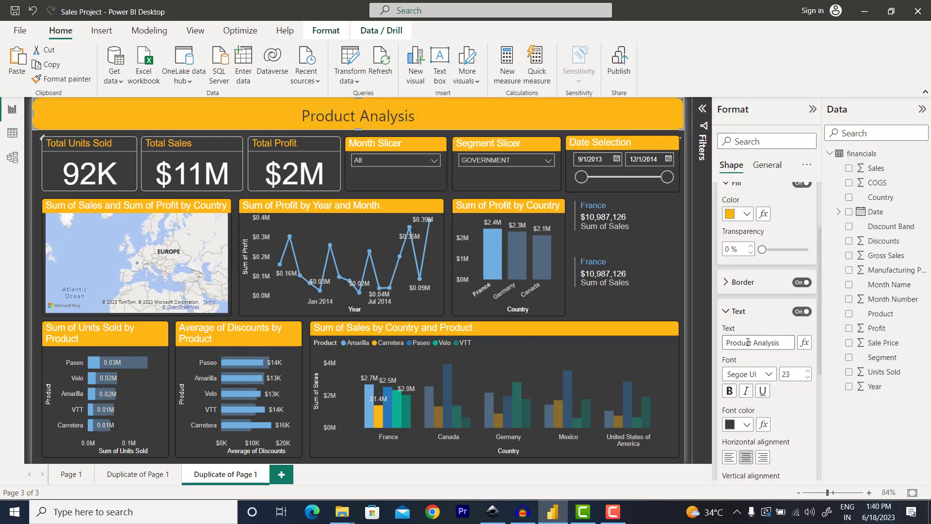
triple_click(747, 343)
type("Sales and Prof")
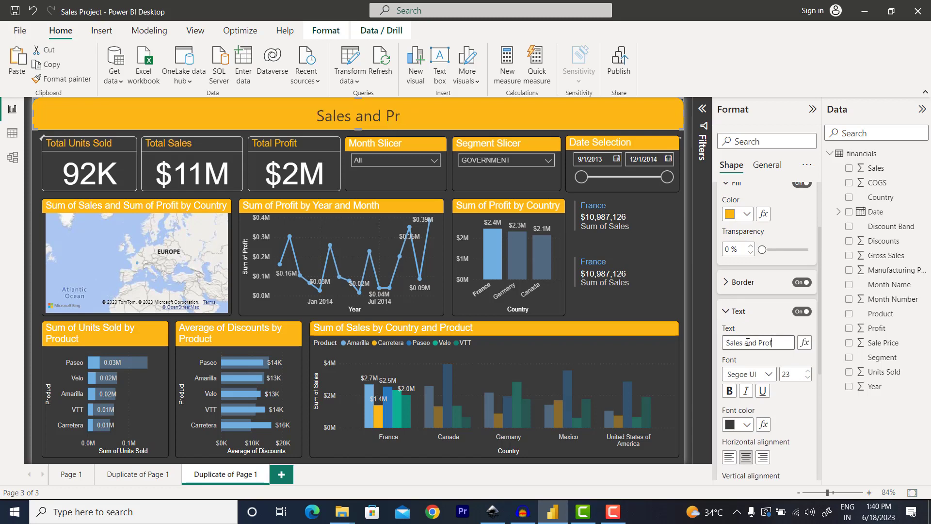
type("it Analysis")
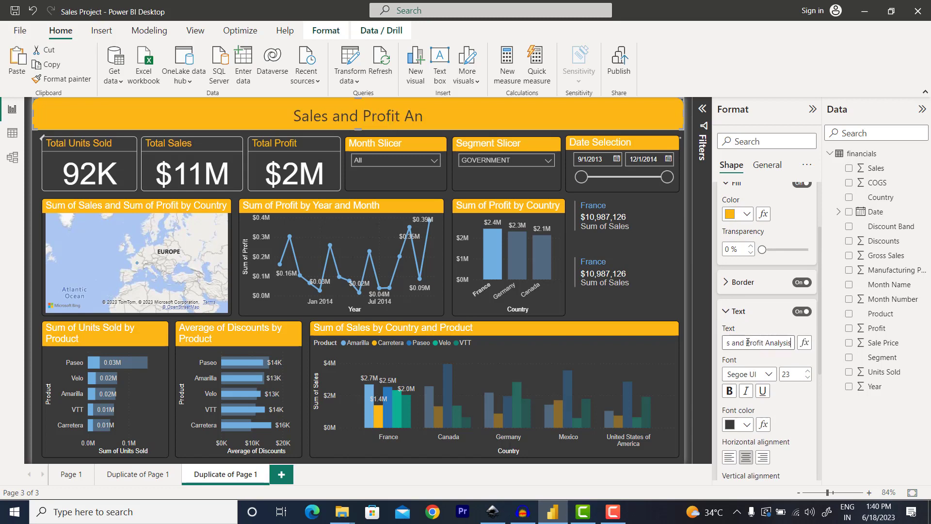
type(" D")
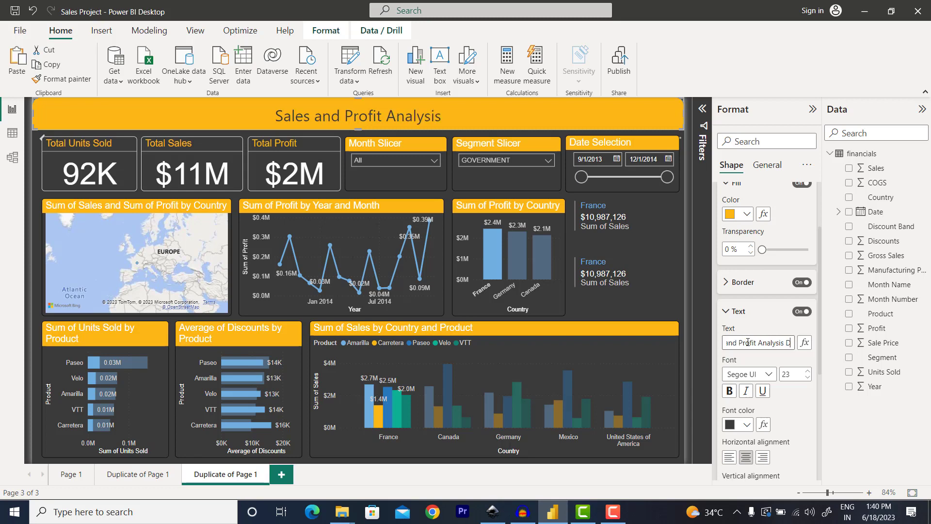
type("ashboa")
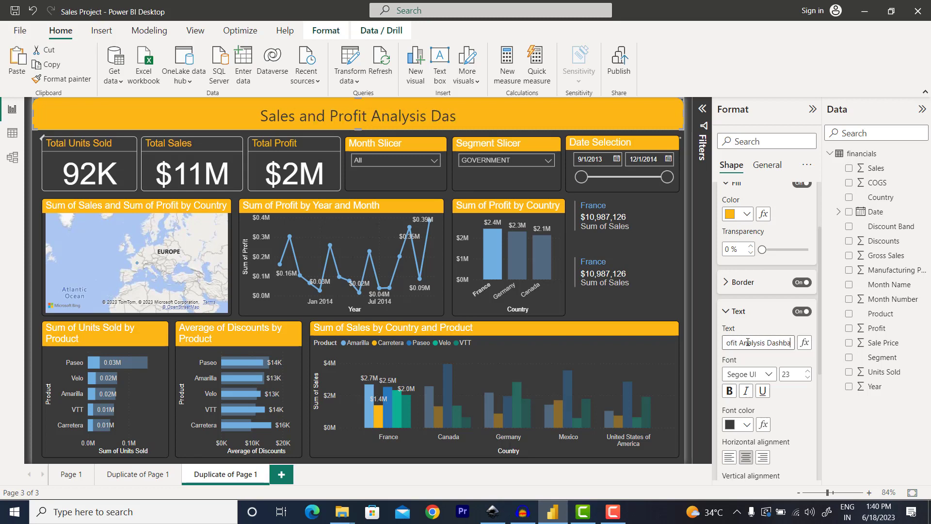
type("rd")
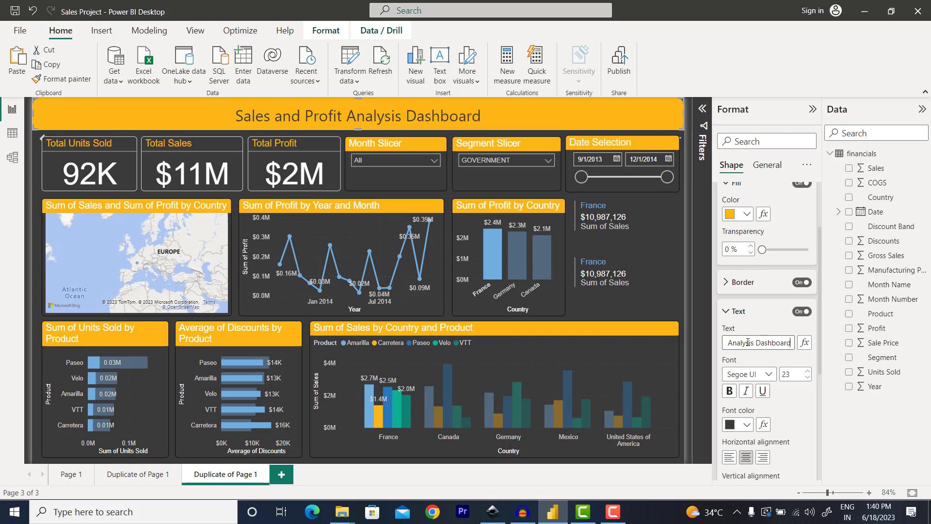
left_click(730, 391)
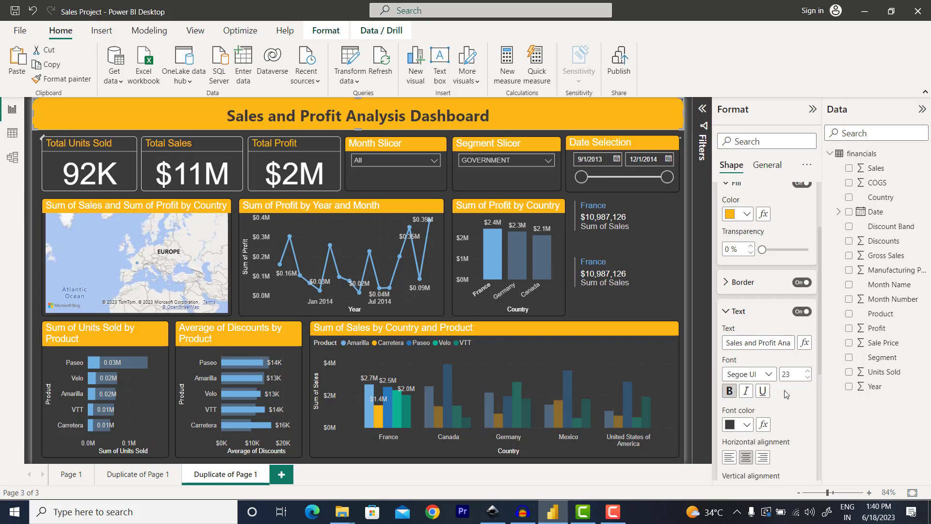
left_click(811, 111)
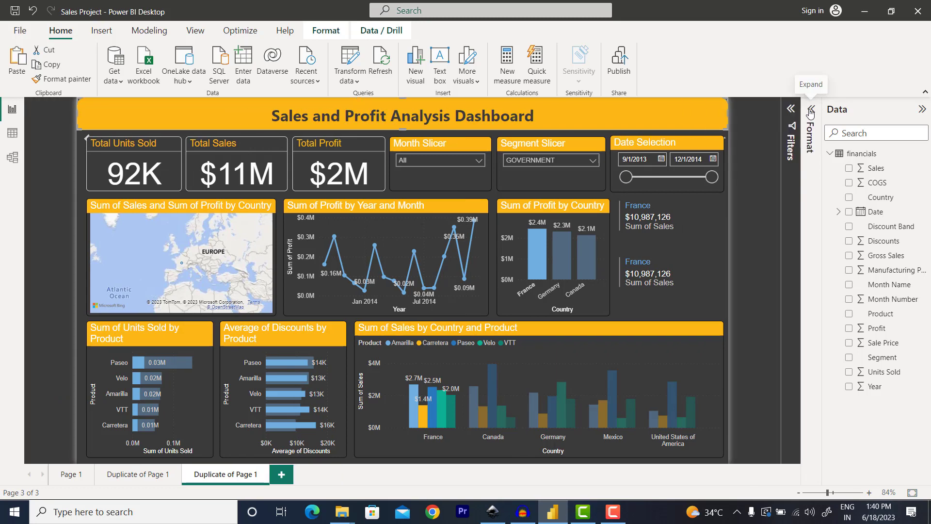
Step: Set the bubble size of the Sales and Profit by Country map to 20 and clear the France cross-filter
left_click(197, 206)
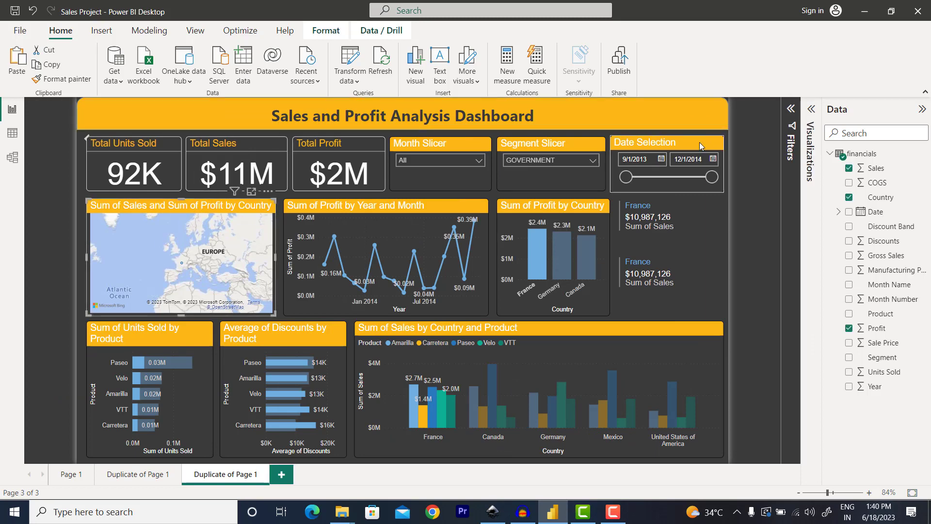
left_click(811, 110)
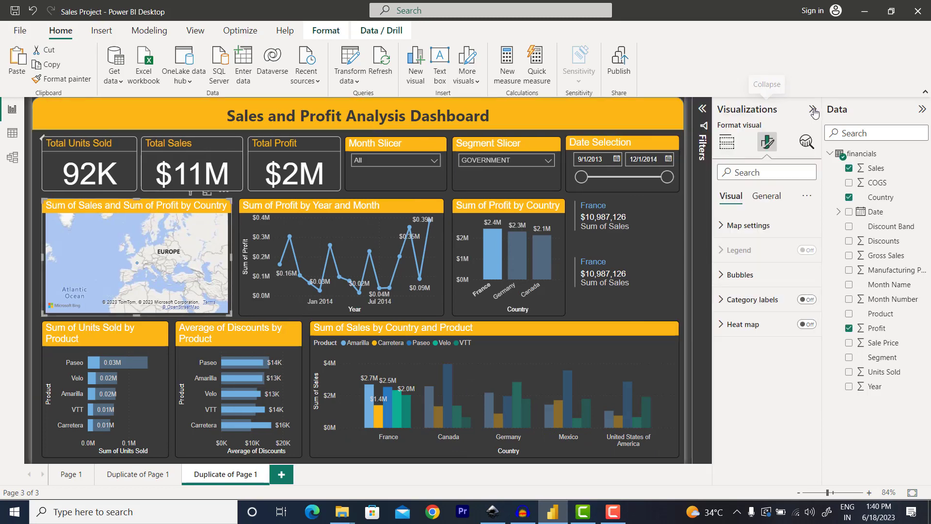
left_click(730, 275)
left_click(740, 337)
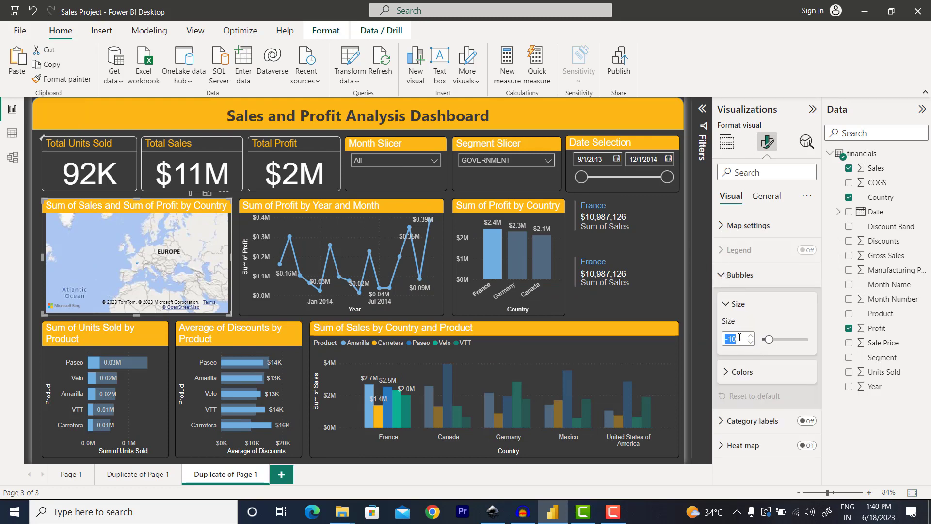
type("20")
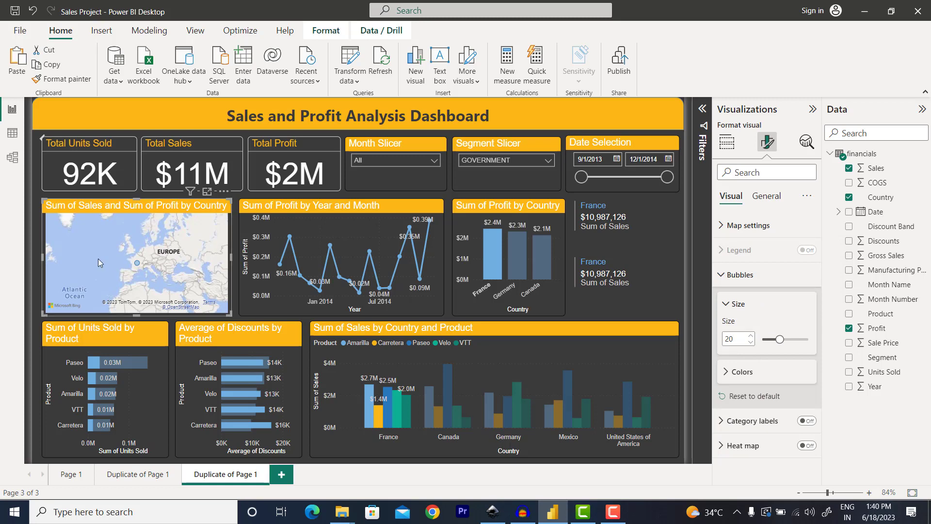
left_click(487, 245)
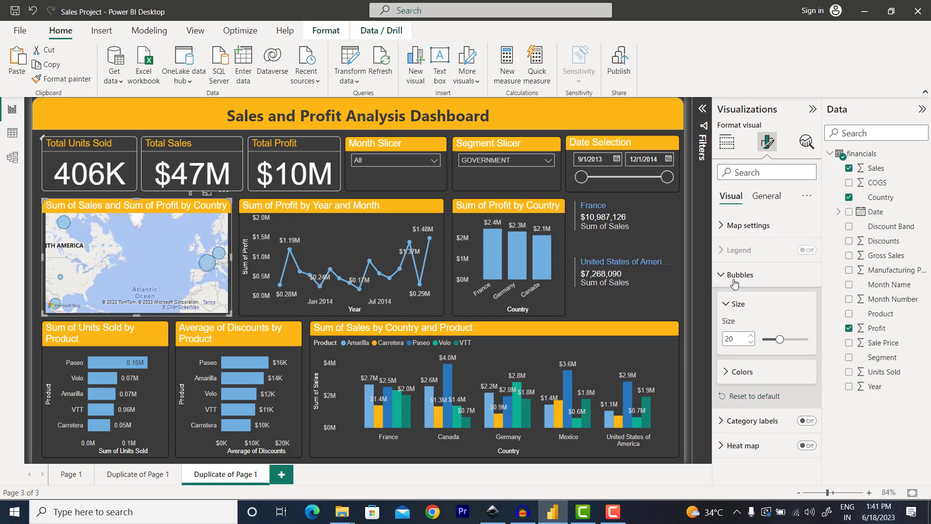
Step: Apply conditional formatting to the map's bubble colors, using the Gradient style based on Sum of Sales
left_click(726, 376)
scroll(747, 383, "down", 1)
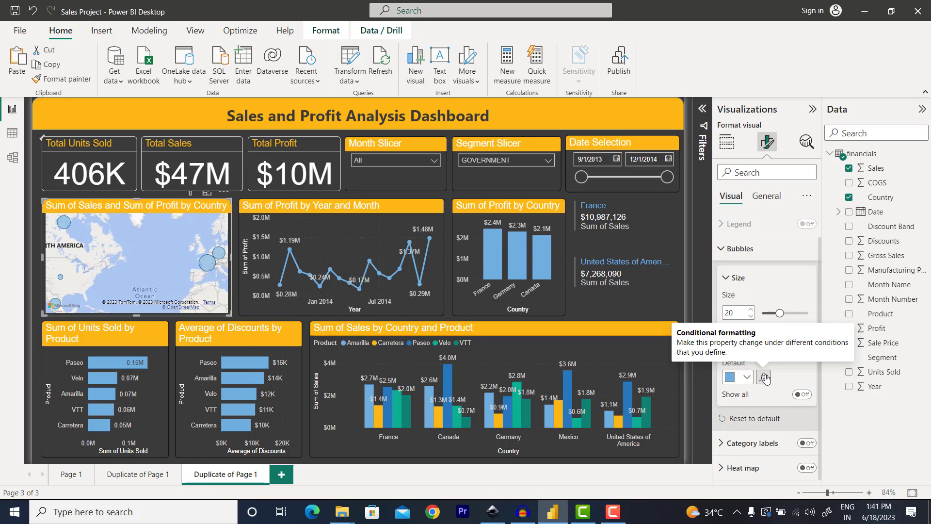
left_click(764, 377)
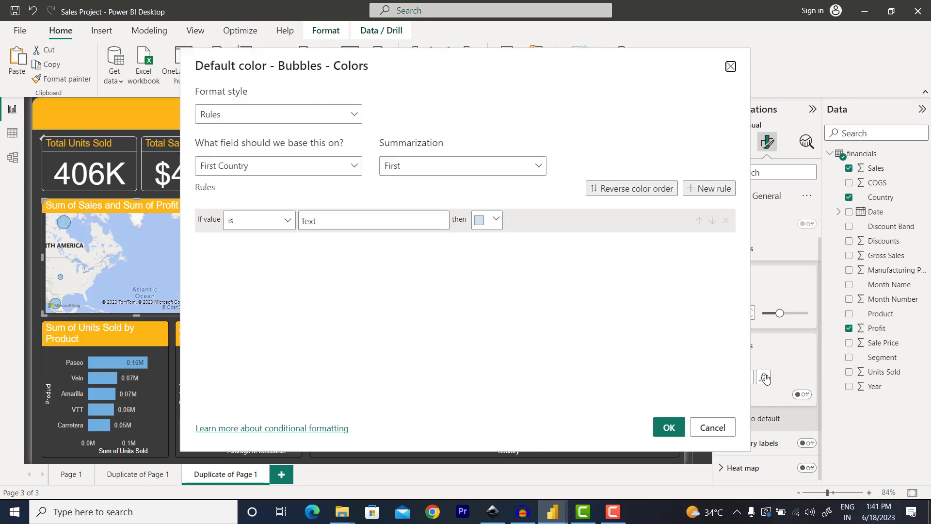
left_click(284, 122)
left_click(221, 137)
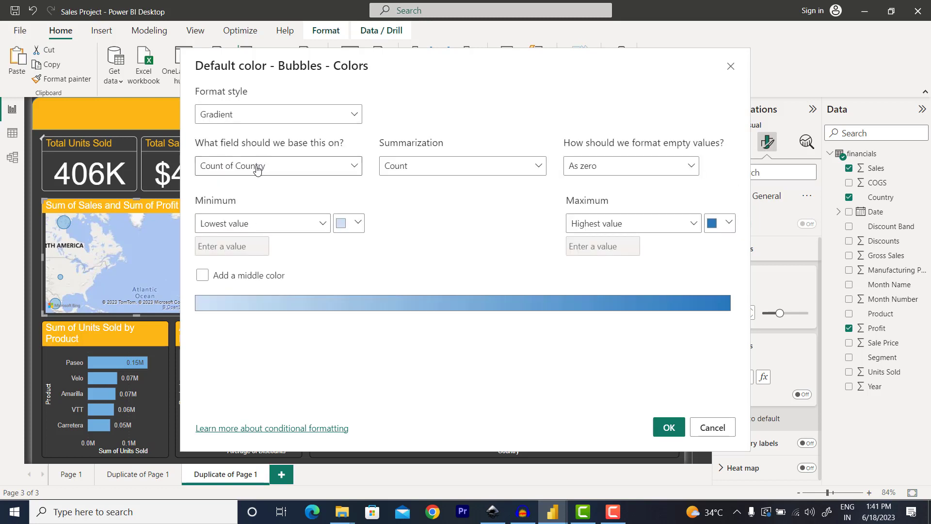
left_click(257, 168)
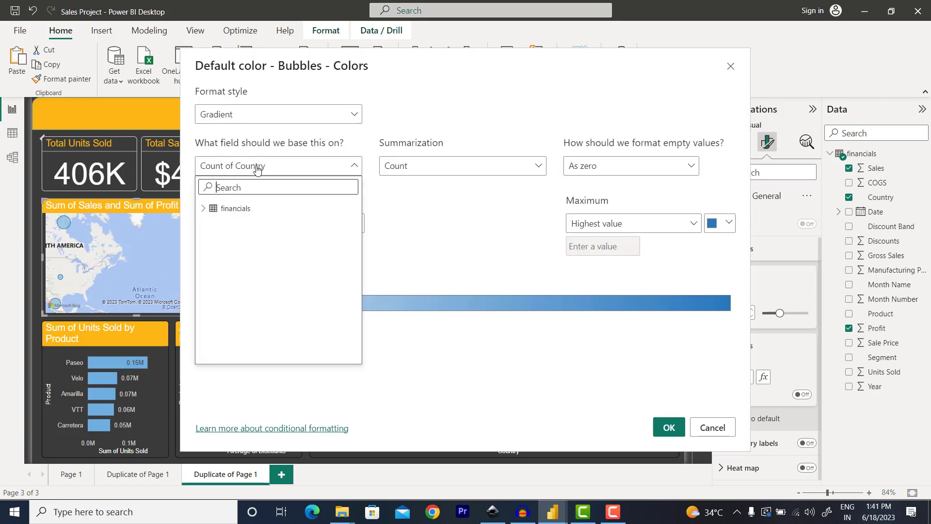
left_click(202, 209)
scroll(232, 291, "down", 2)
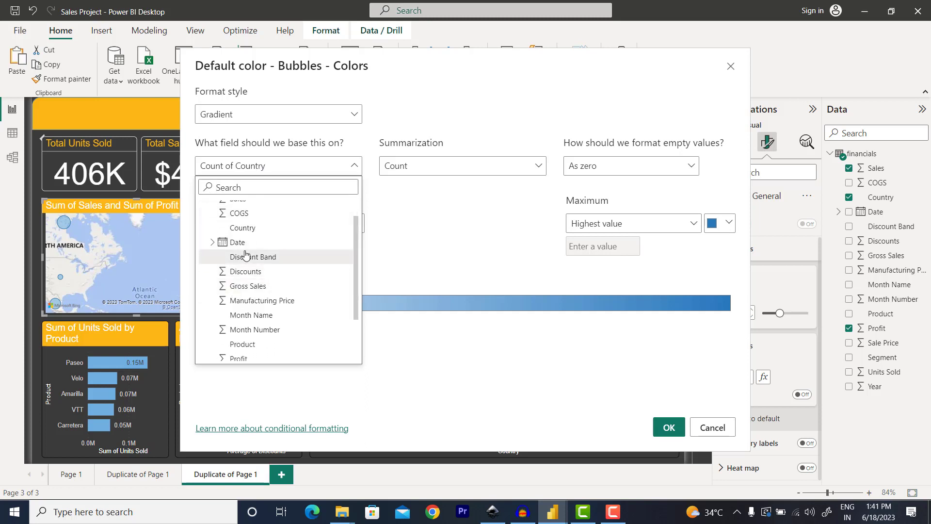
scroll(245, 255, "up", 2)
left_click(237, 223)
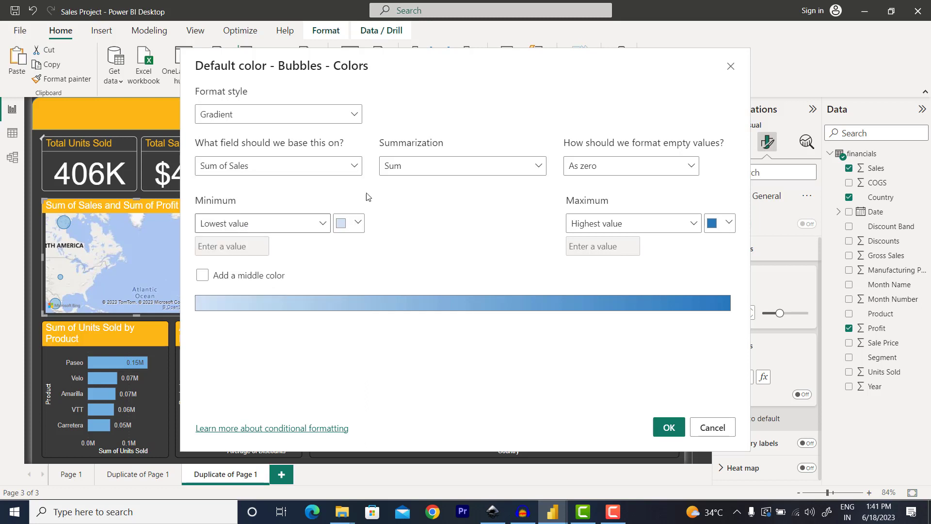
Step: Add a middle color to the bubble gradient, with green for the lowest value and orange-red for the highest, and apply it
left_click(231, 276)
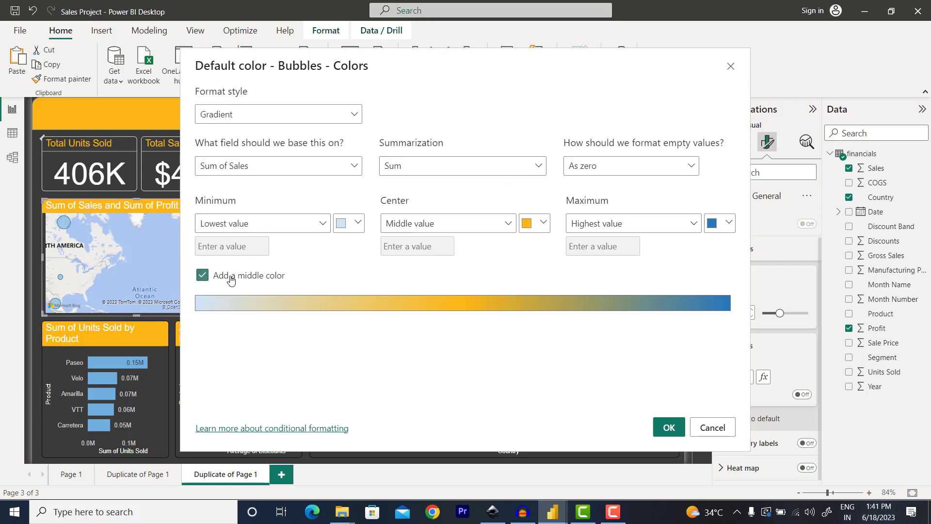
left_click(357, 225)
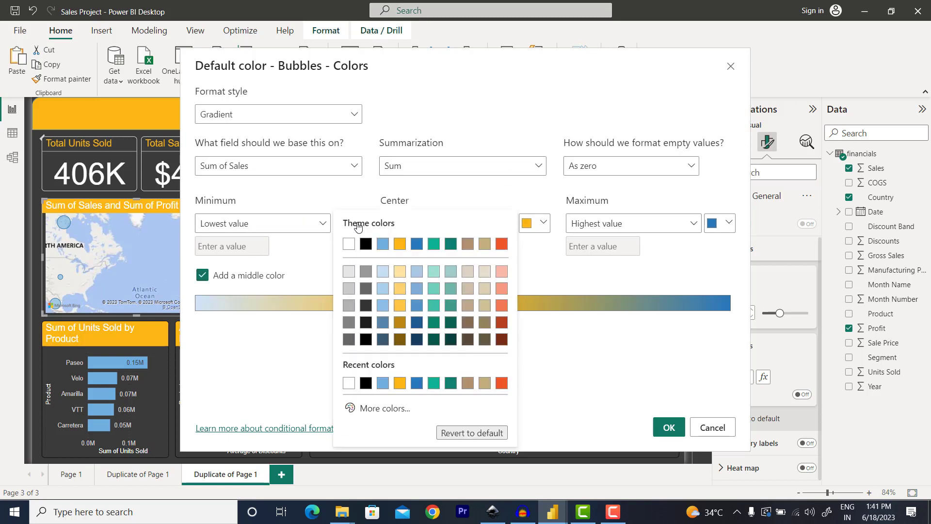
left_click(430, 246)
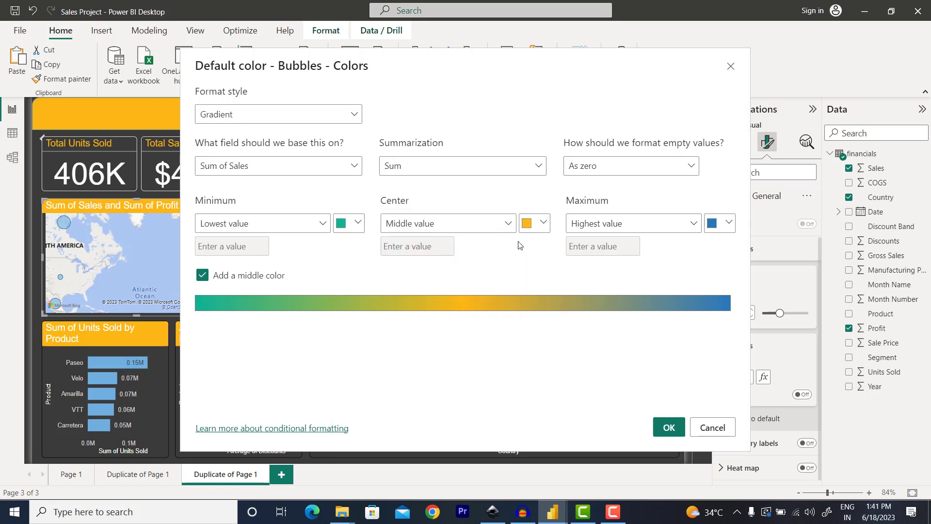
left_click(719, 224)
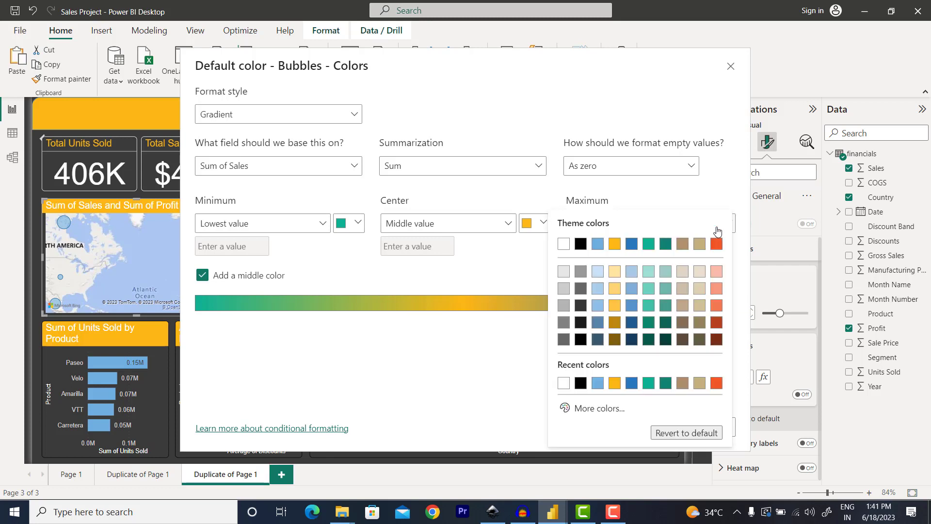
left_click(720, 248)
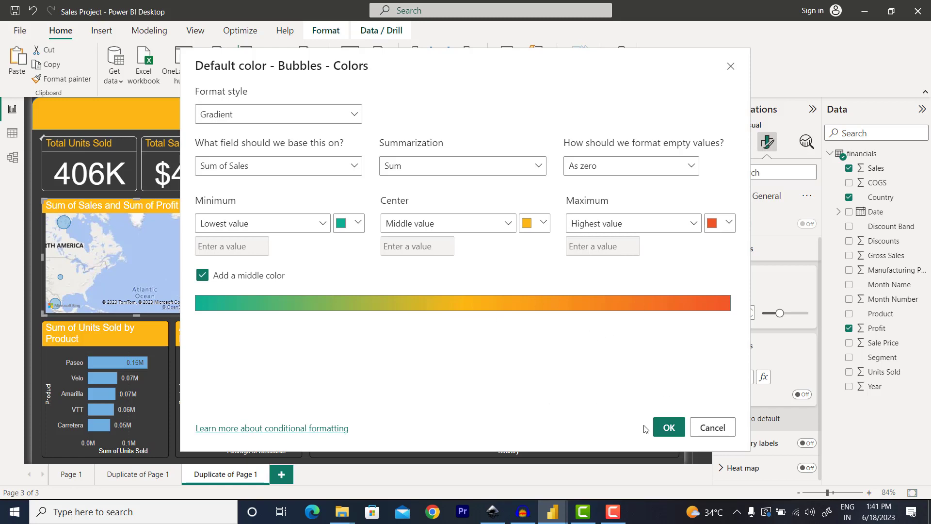
left_click(666, 427)
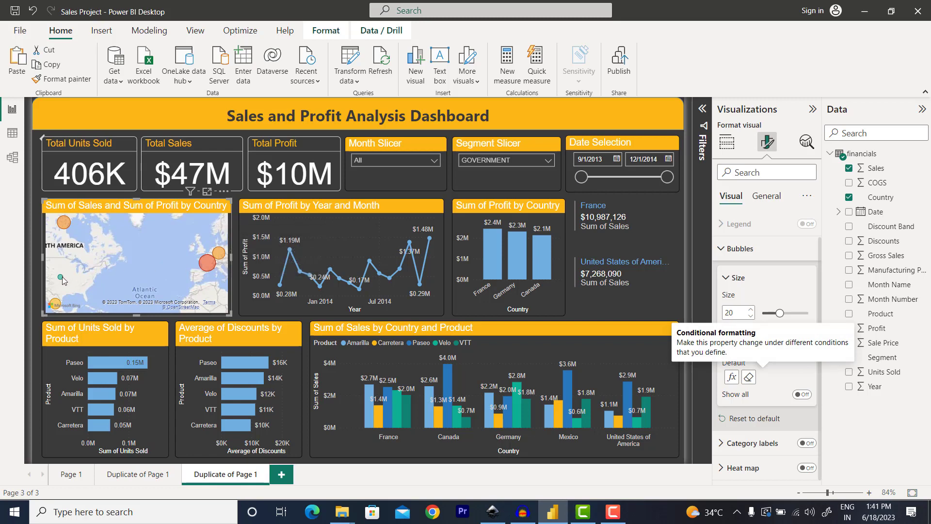
Step: Try the Date Selection slicer with an end date of 3/15/2014, then set its range to 6/8/2014 through 11/21/2014
mouse_move(62, 281)
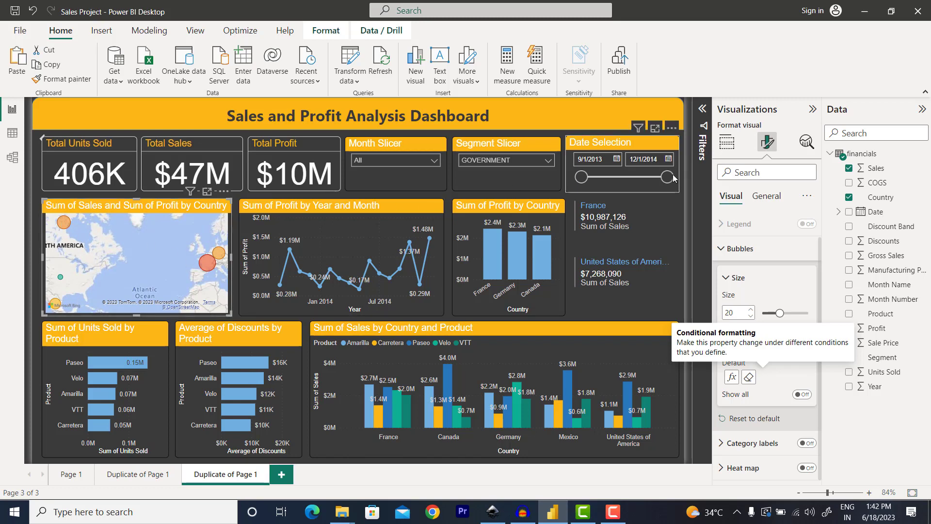
left_click_drag(666, 178, 617, 178)
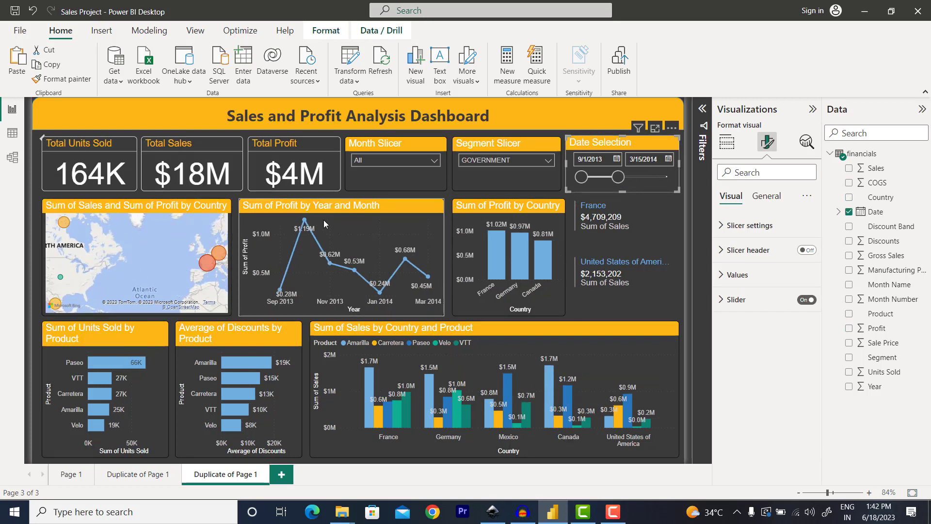
left_click_drag(618, 177, 665, 178)
left_click_drag(581, 177, 608, 178)
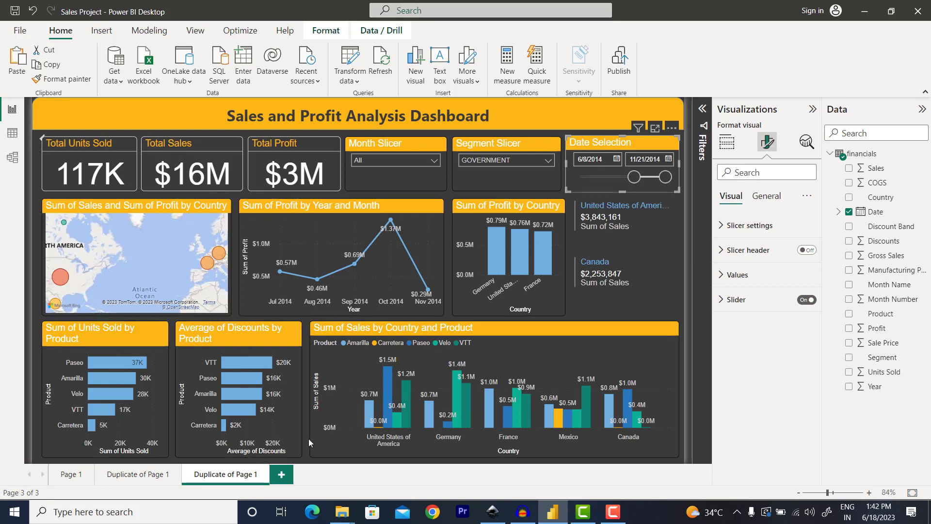
Step: Filter the Segment Slicer by Small Business, Government, Enterprise and Channel Partners in turn, and clear it back to All
left_click(488, 161)
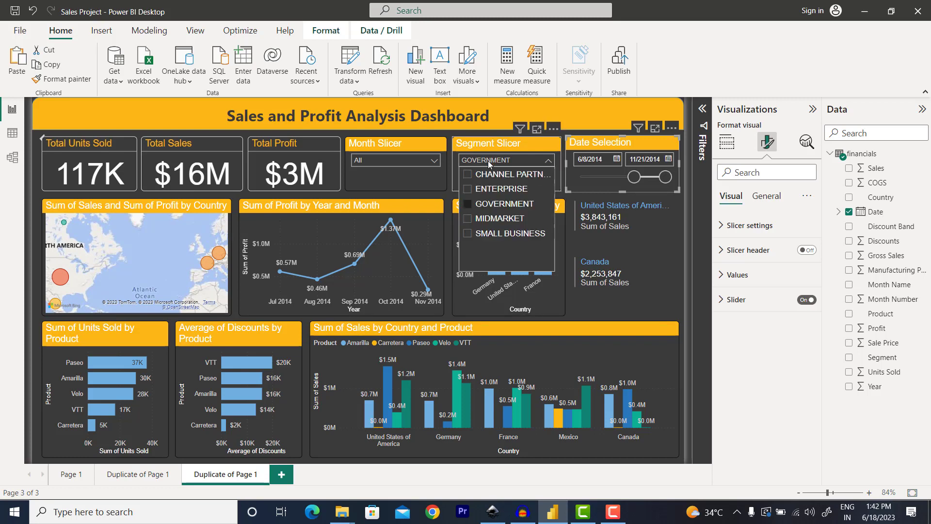
left_click(474, 204)
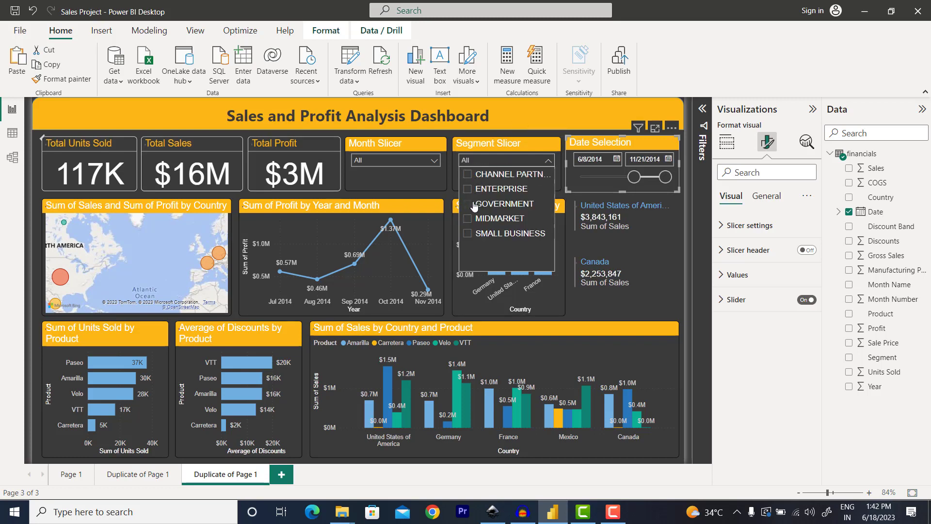
left_click(468, 234)
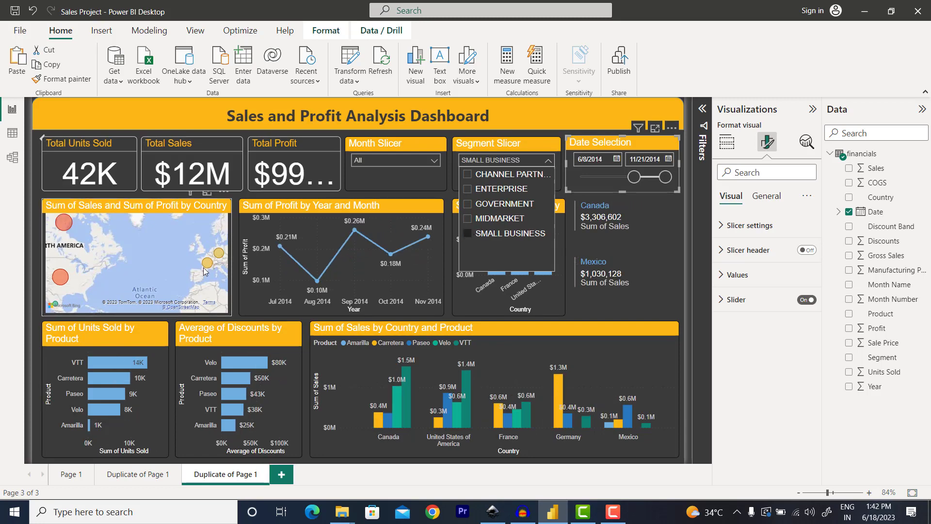
left_click(470, 205)
left_click(471, 190)
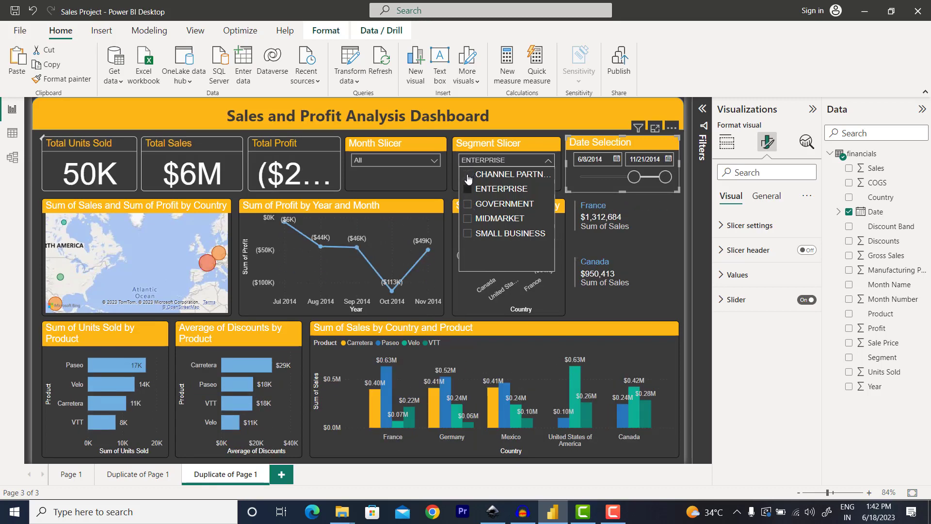
left_click(468, 177)
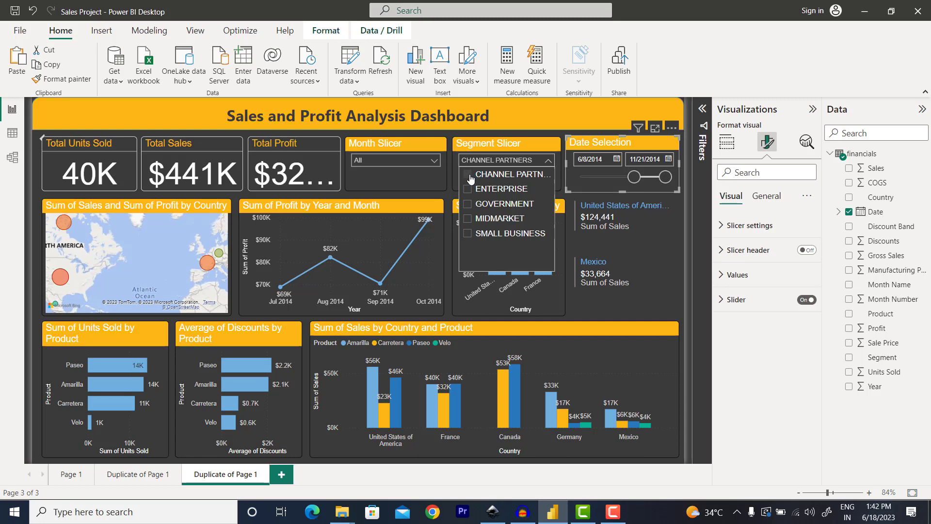
left_click(468, 176)
left_click(548, 162)
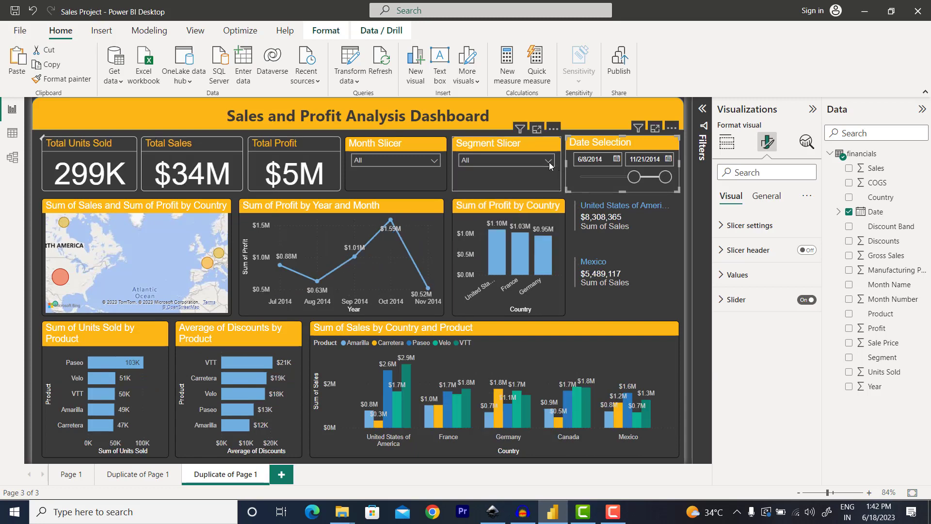
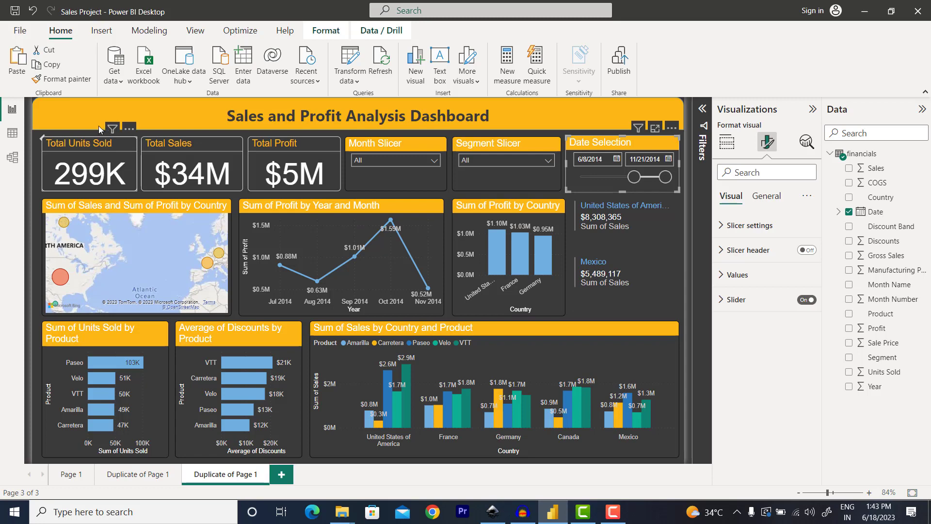
Step: Insert a Reset button on the header banner
left_click(71, 115)
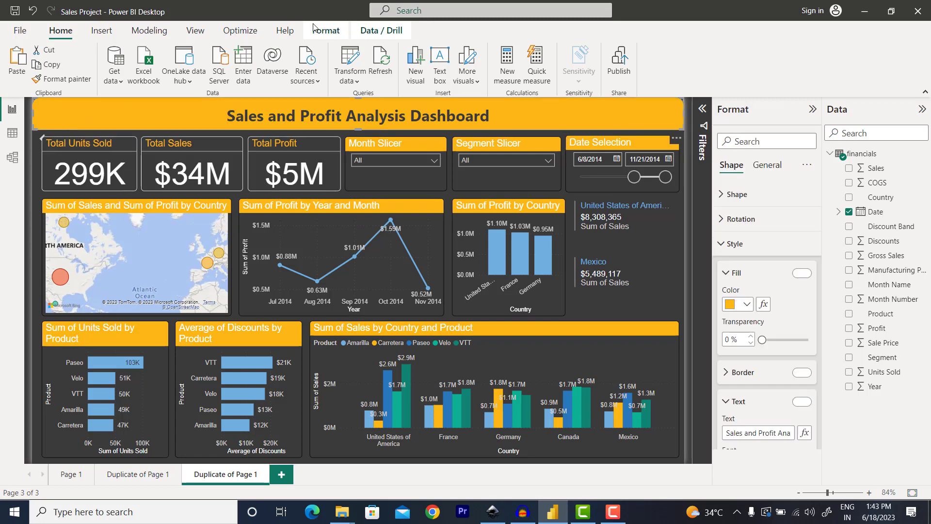
left_click(102, 32)
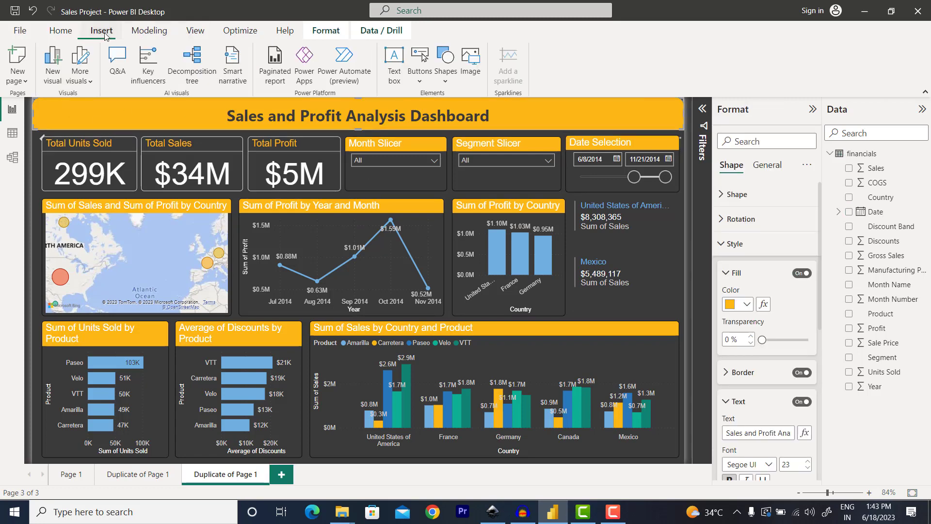
left_click(445, 87)
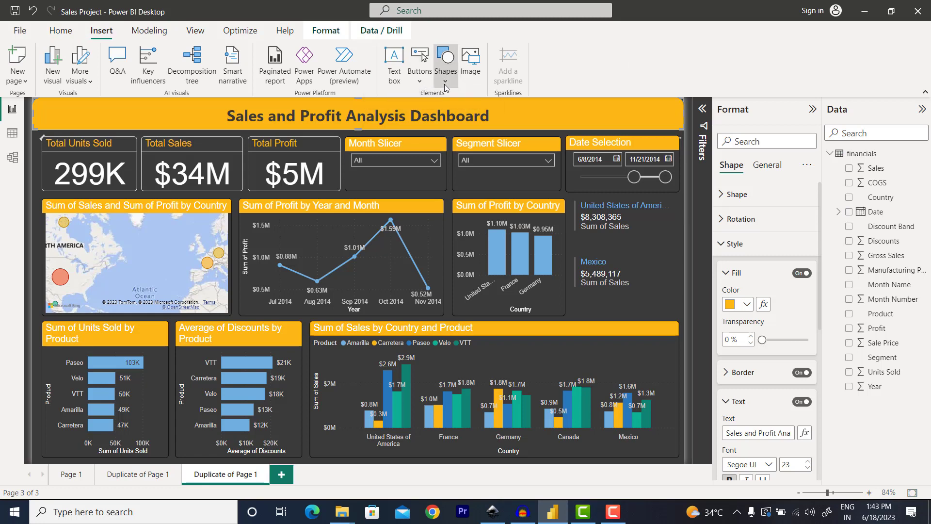
left_click(420, 85)
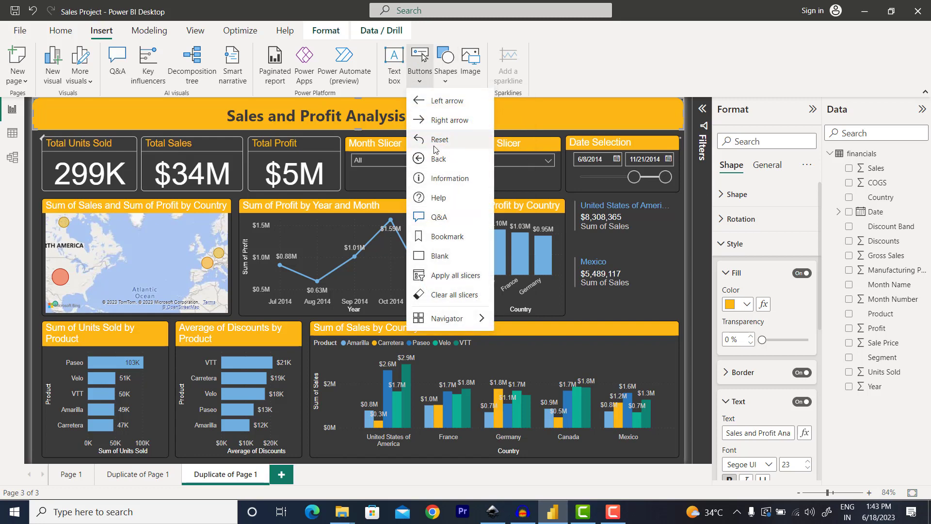
left_click(434, 147)
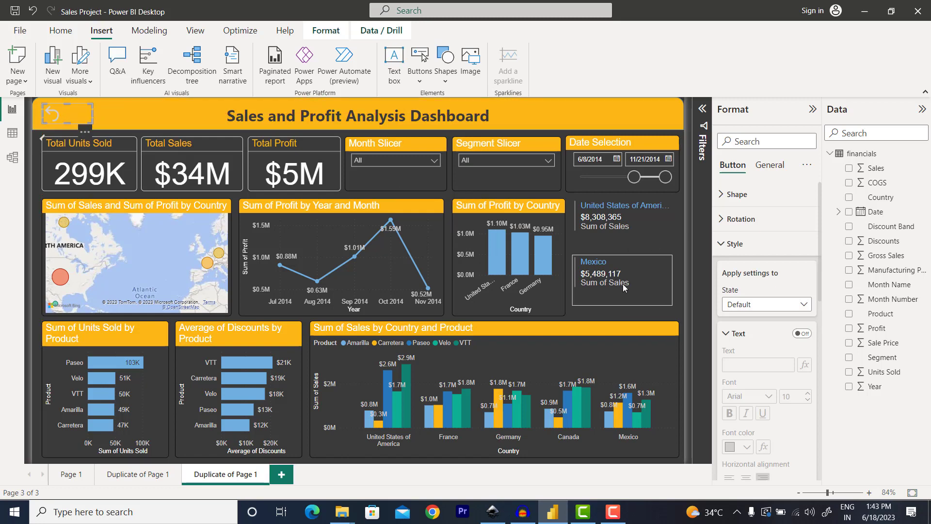
Step: Set the line color of the Reset button's icon to black
scroll(745, 389, "down", 10)
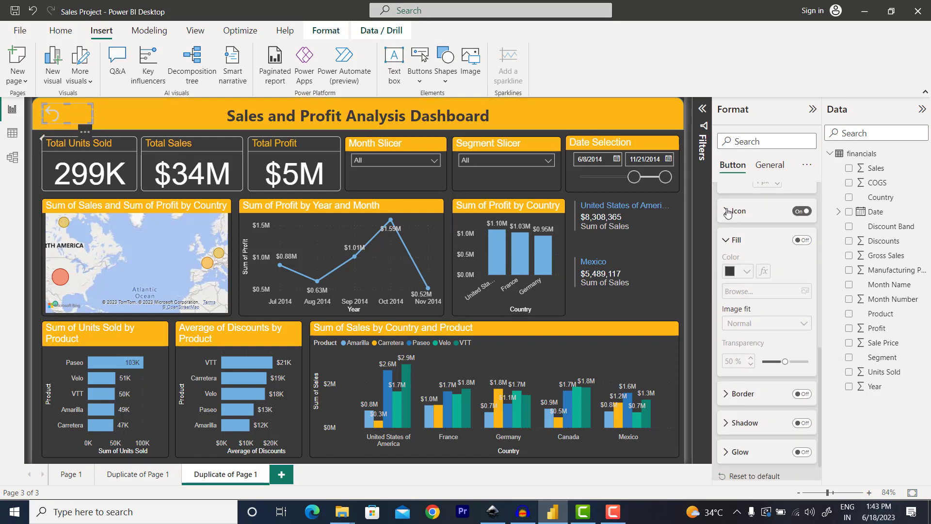
left_click(727, 213)
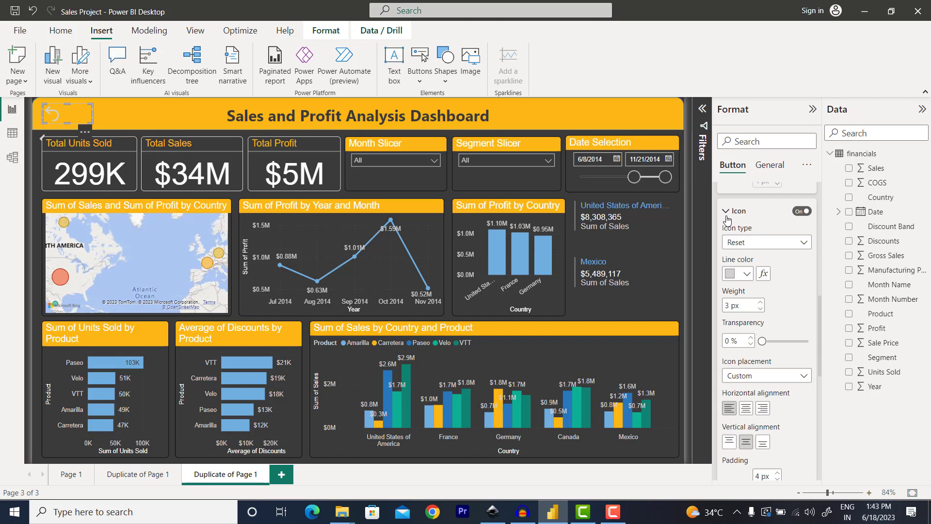
left_click(746, 275)
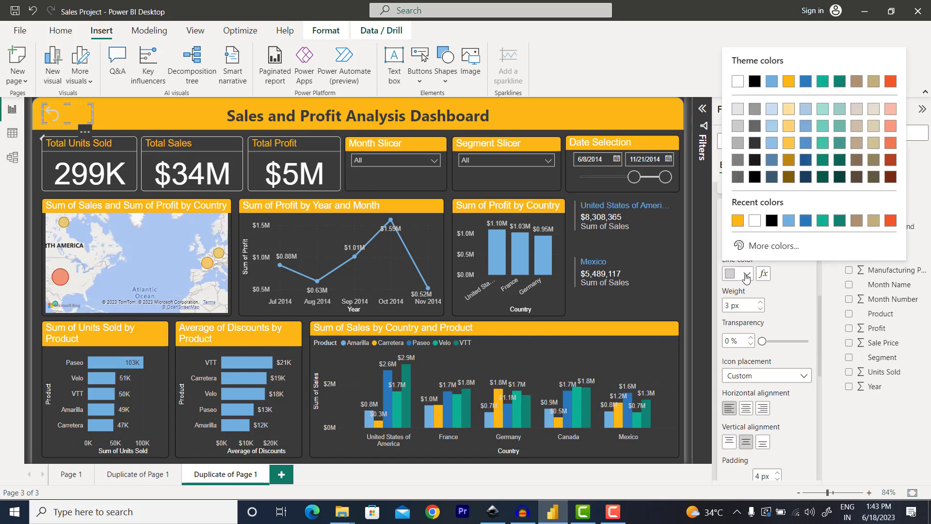
left_click(772, 220)
scroll(763, 332, "down", 5)
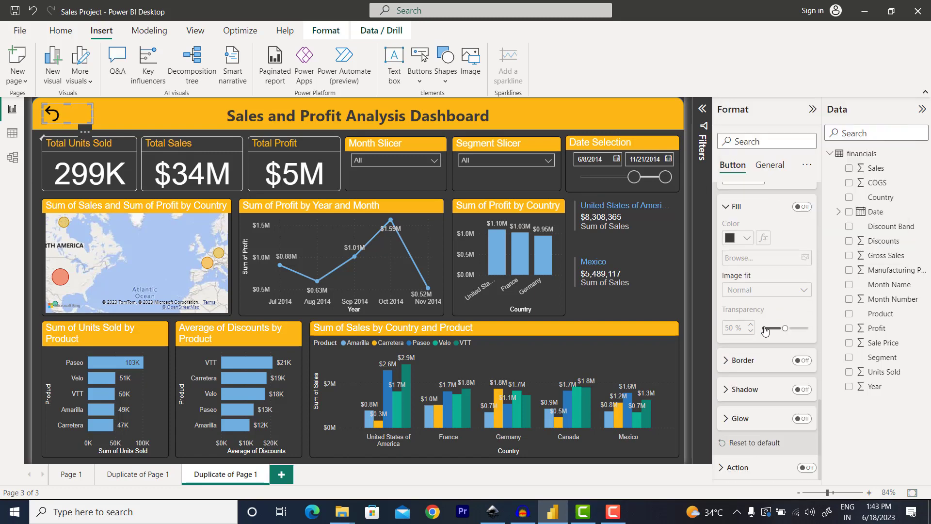
scroll(749, 417, "up", 3)
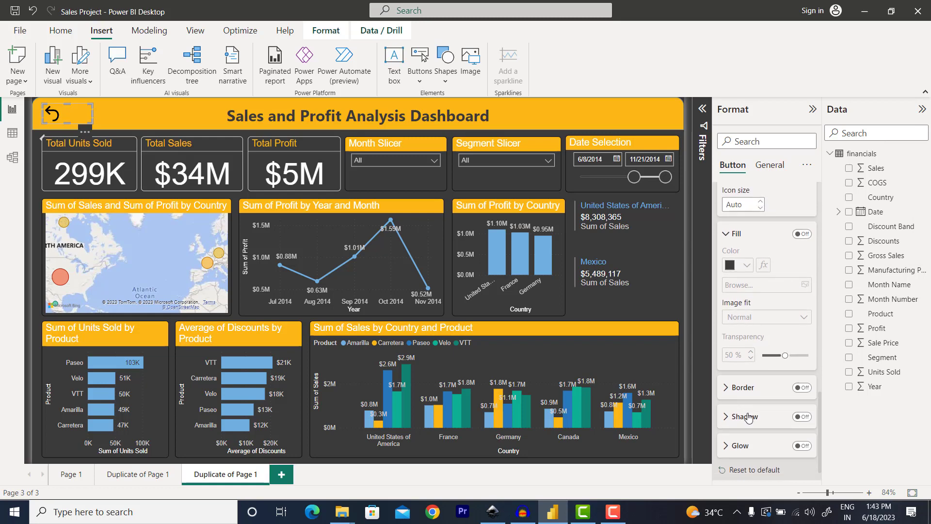
scroll(749, 417, "up", 5)
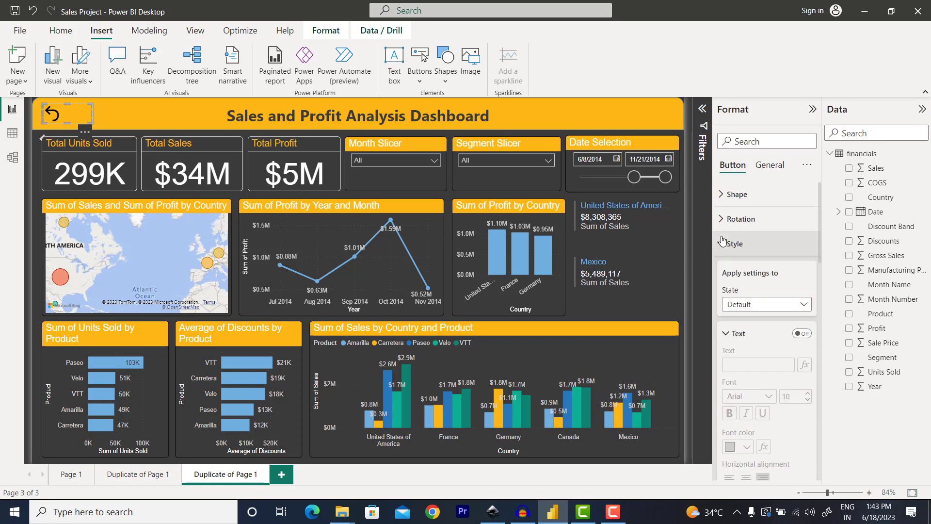
Step: Turn on the Reset button's action and set its type to Clear all slicers
left_click(722, 245)
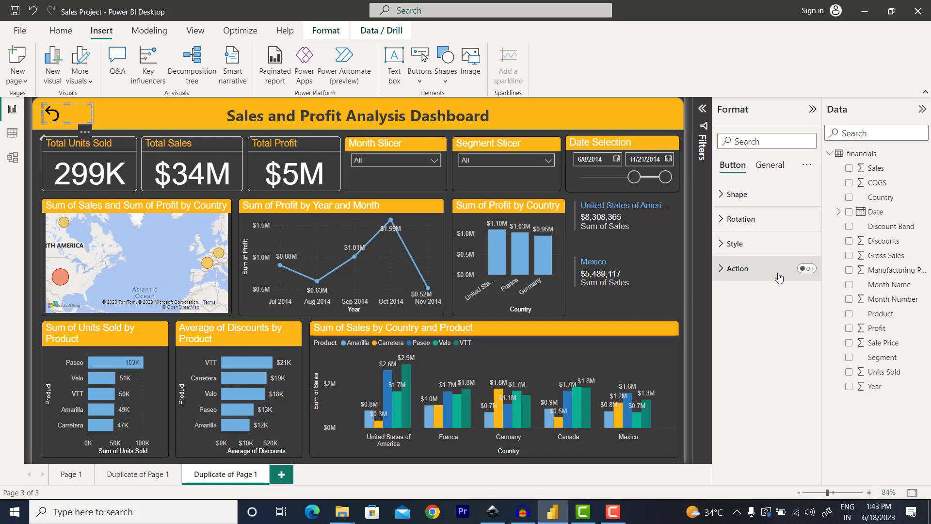
left_click(805, 270)
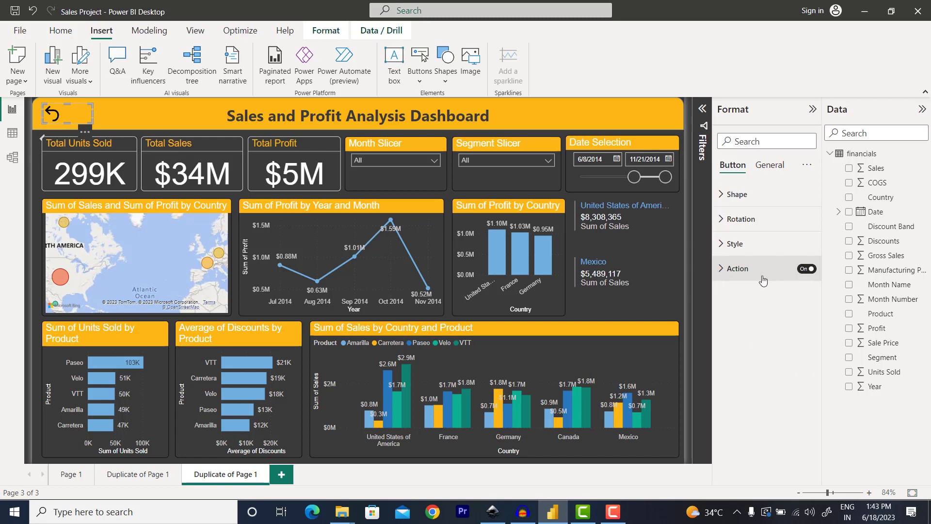
left_click(722, 269)
left_click(768, 328)
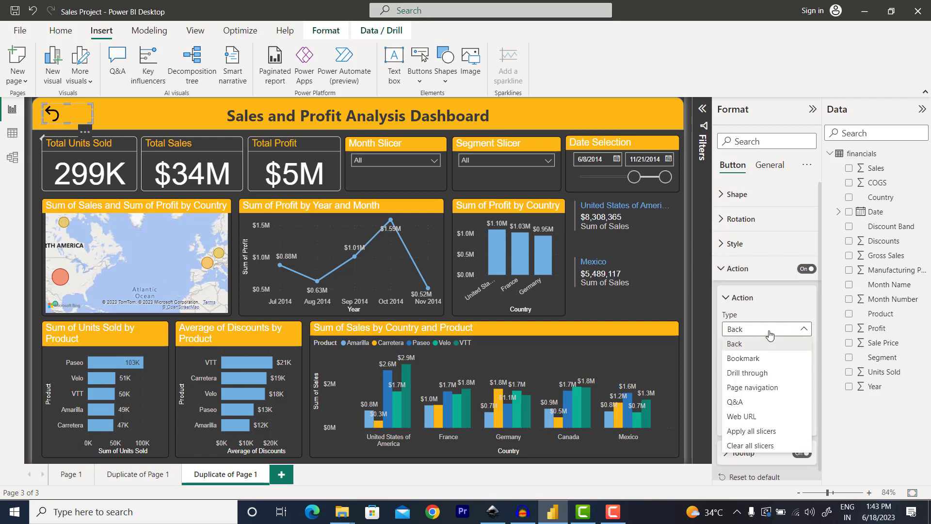
left_click(745, 445)
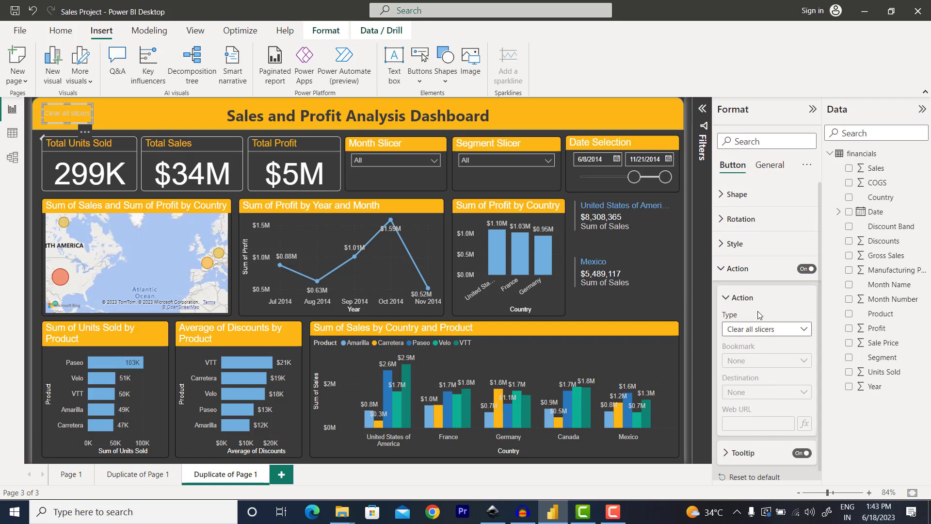
left_click(717, 268)
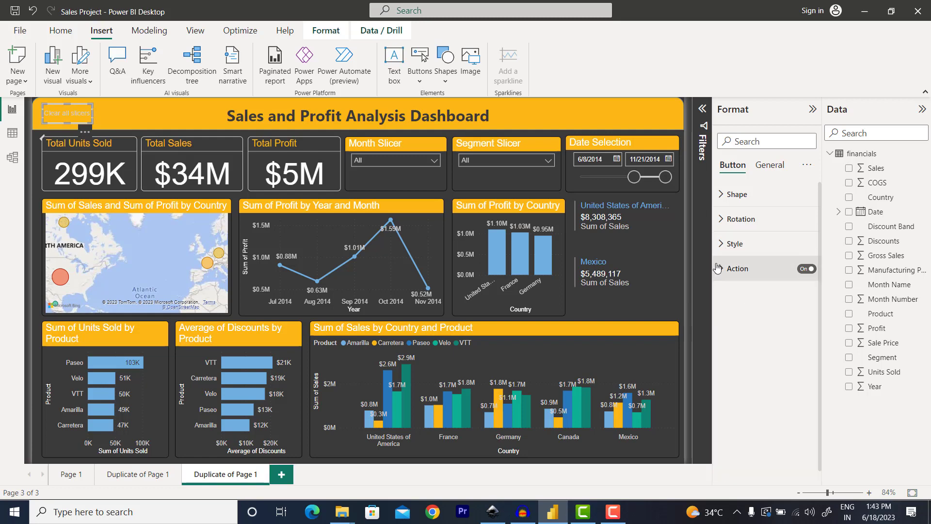
Step: Turn the Reset button's icon back on and turn off its text, leaving the button deselected
left_click(718, 248)
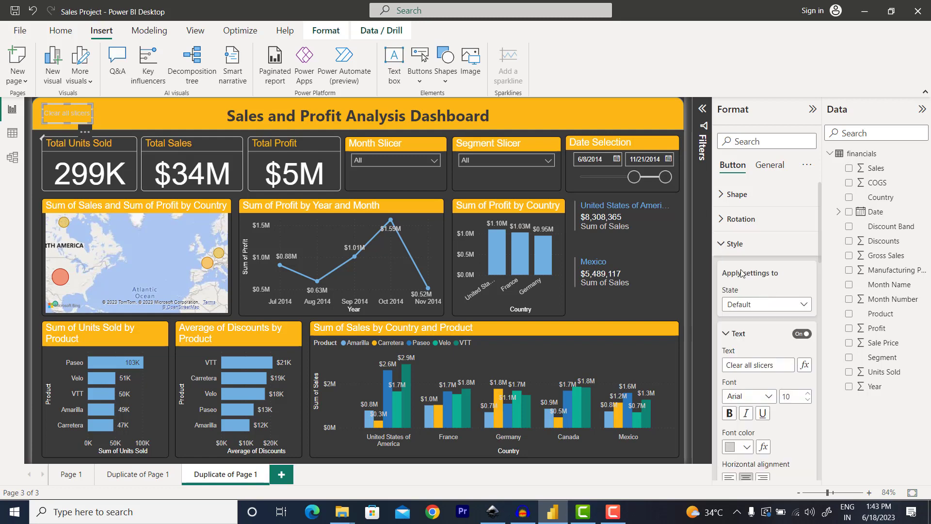
scroll(776, 359, "down", 3)
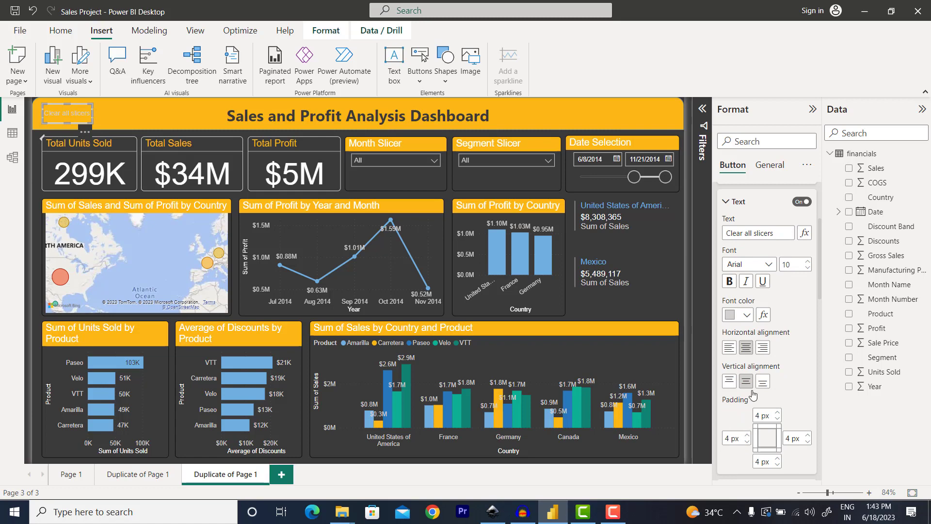
scroll(754, 393, "down", 5)
left_click(802, 271)
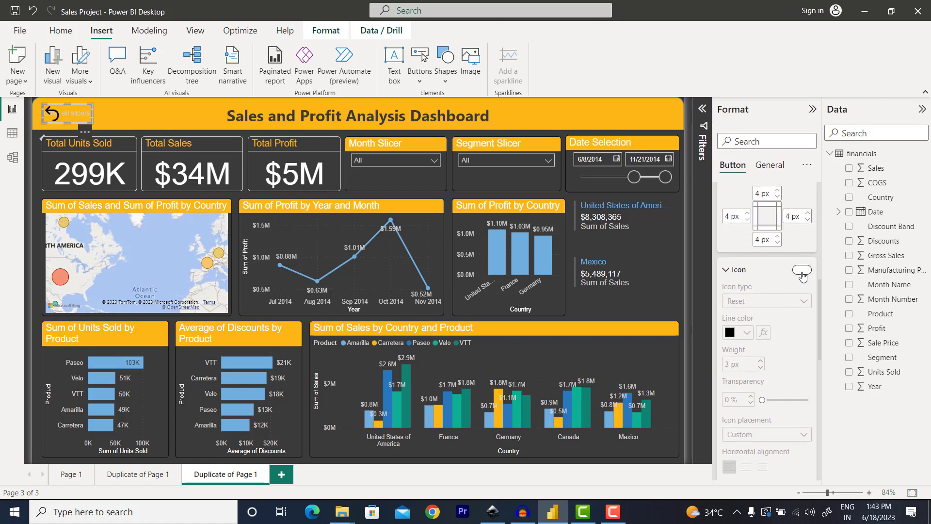
scroll(786, 332, "down", 5)
scroll(784, 329, "up", 6)
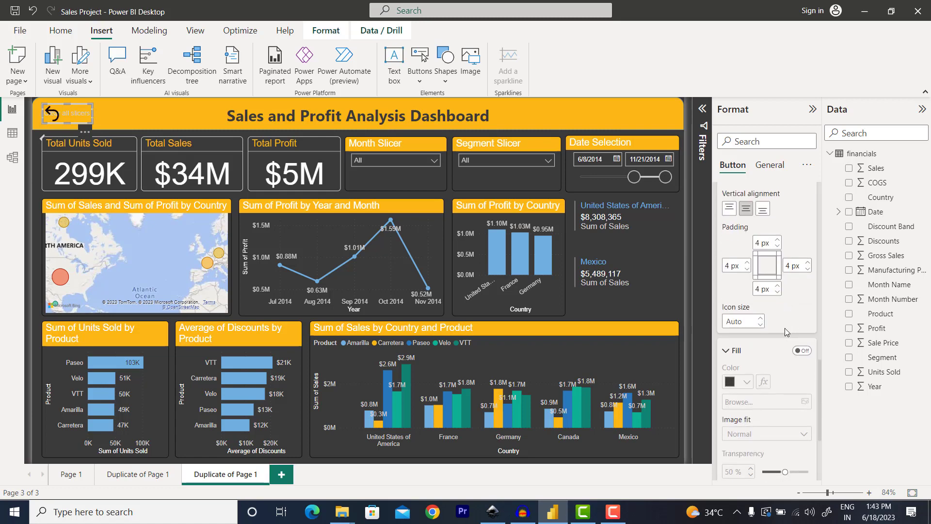
scroll(798, 368, "up", 3)
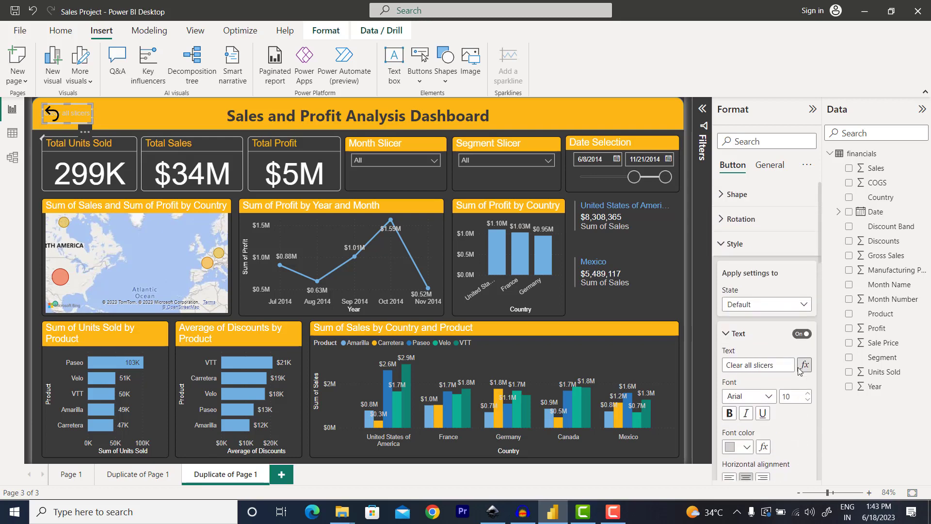
left_click(801, 337)
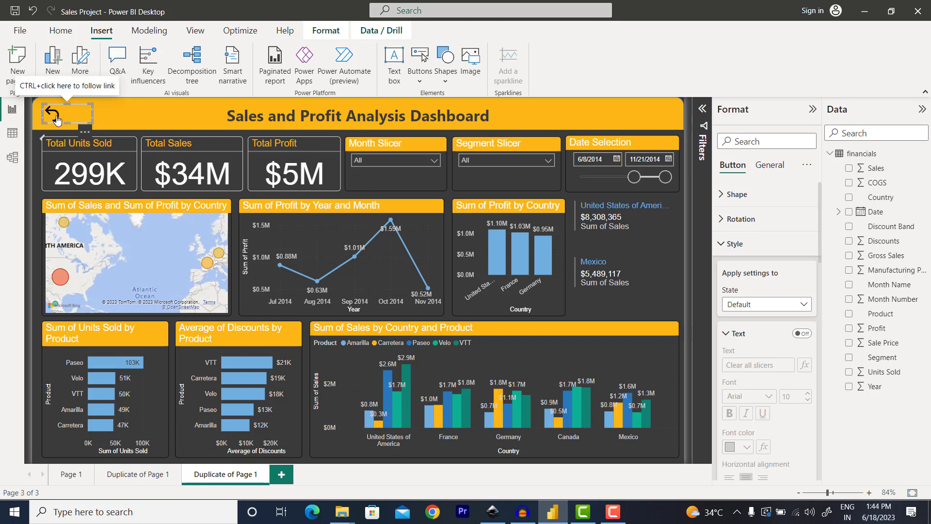
left_click(142, 118)
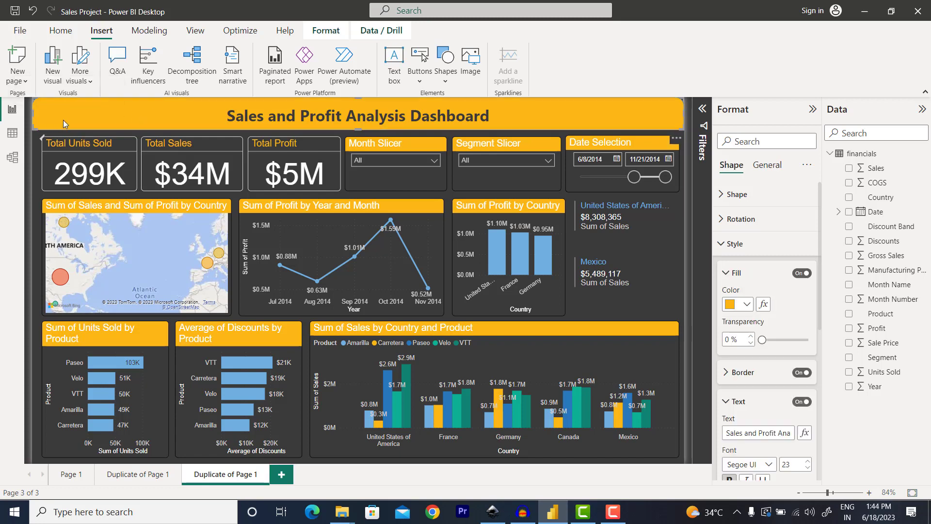
left_click(35, 171)
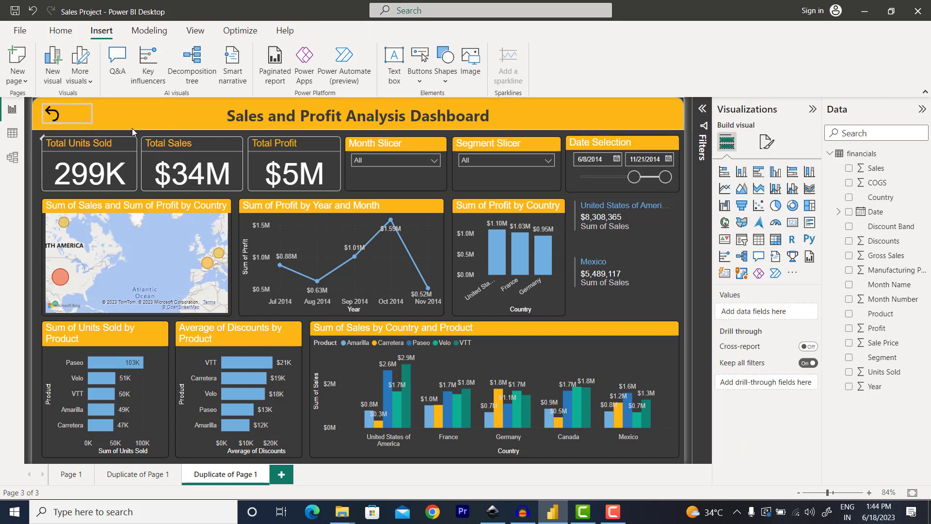
Step: Turn off the border of the Reset button on the header banner
left_click(53, 118)
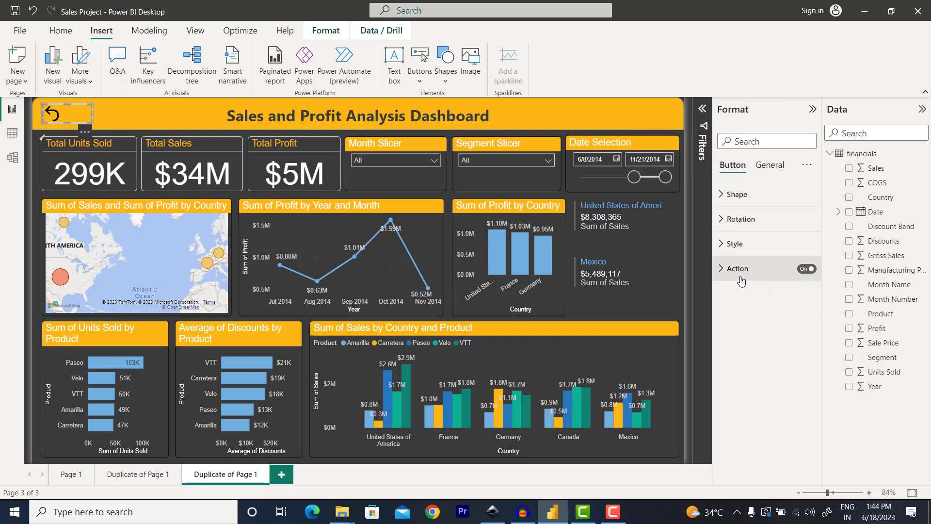
left_click(724, 270)
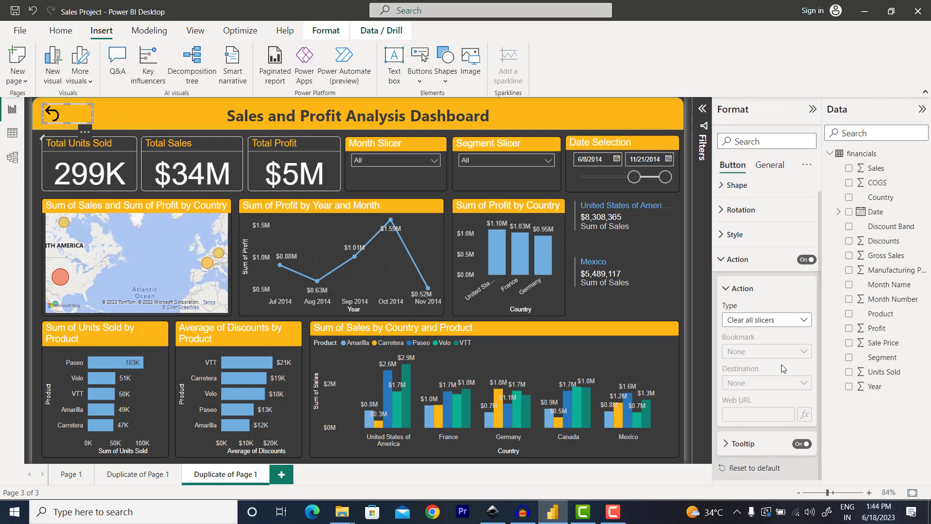
left_click(722, 234)
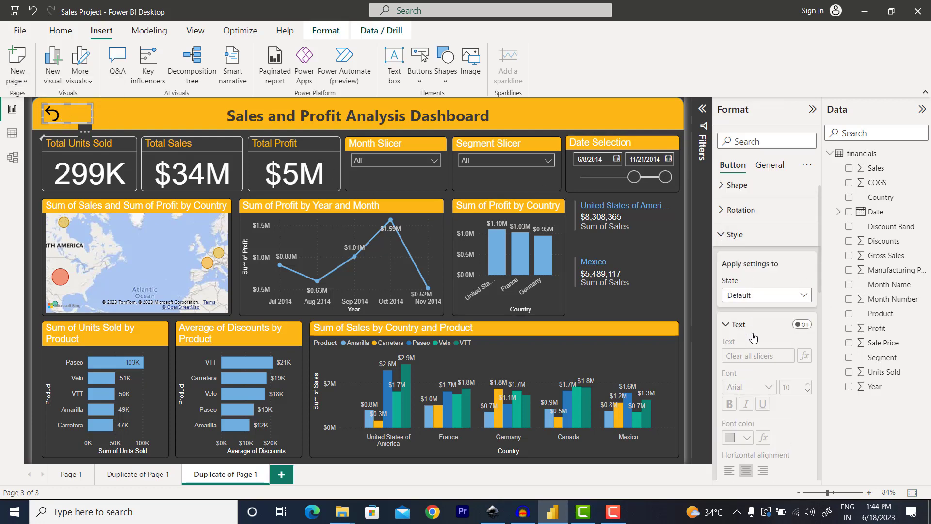
scroll(801, 357, "down", 6)
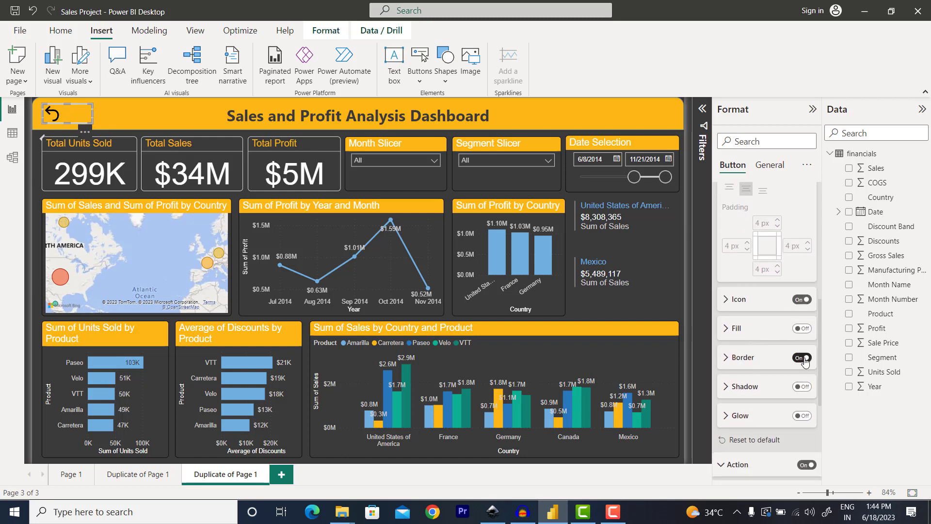
left_click(801, 357)
scroll(770, 385, "down", 5)
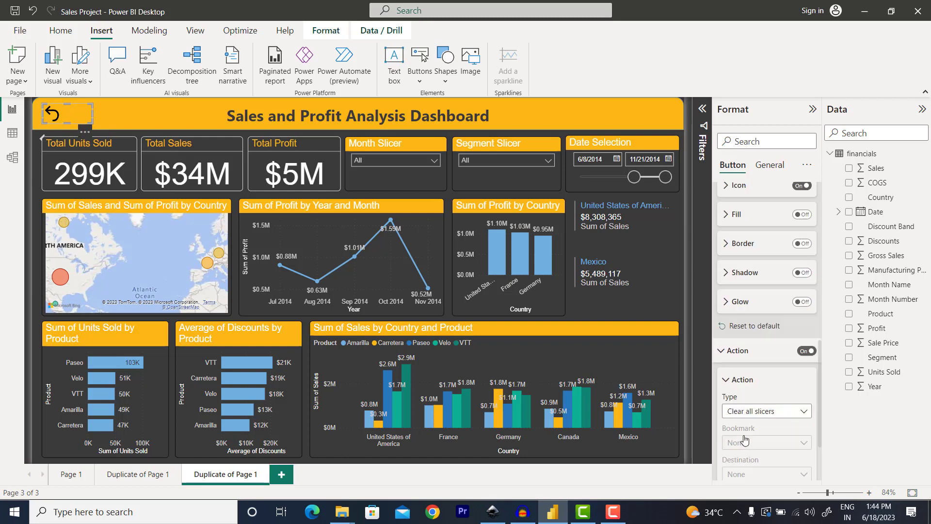
Step: Set the Reset button's tooltip text to "Clear Slicers" and deselect the button
left_click(734, 449)
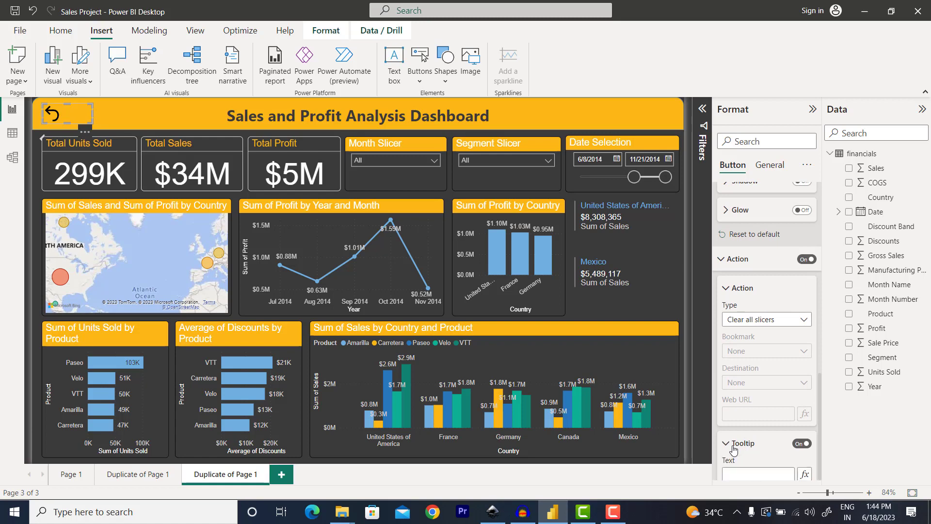
left_click(739, 442)
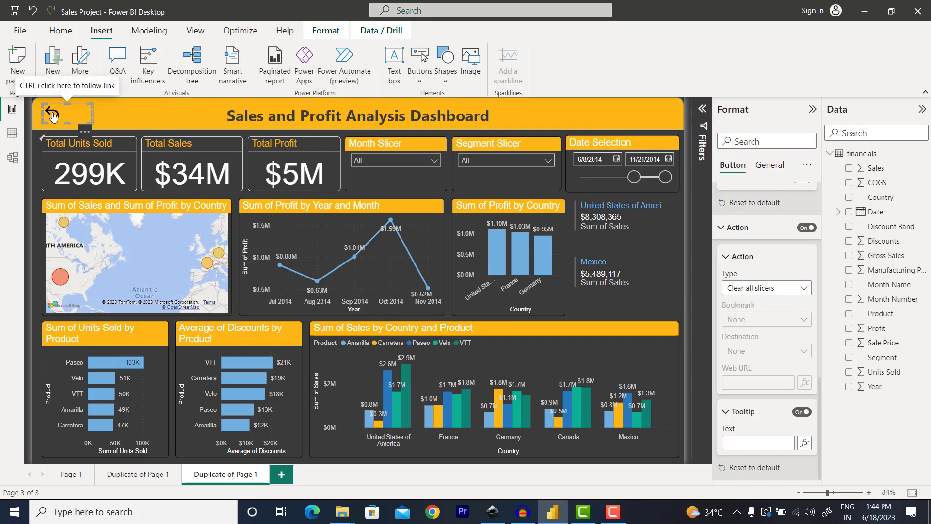
type("Clear")
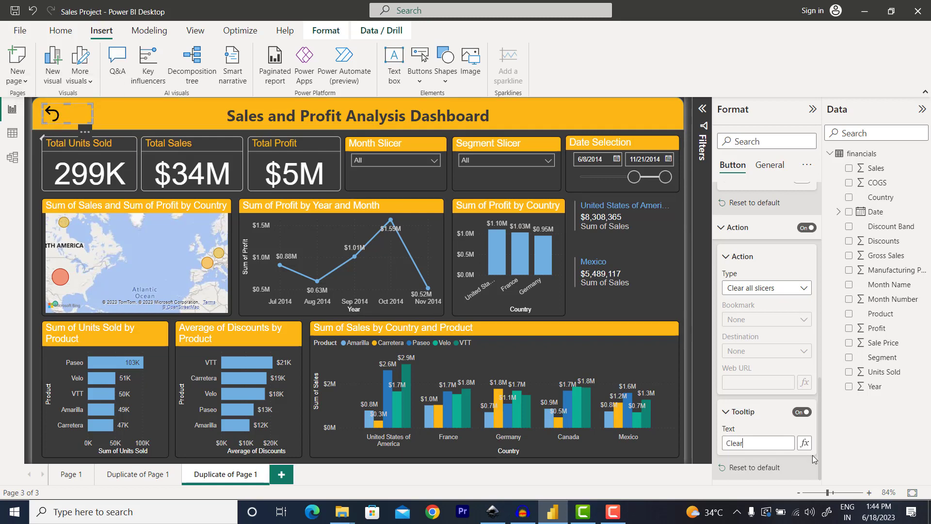
type(" Slicers")
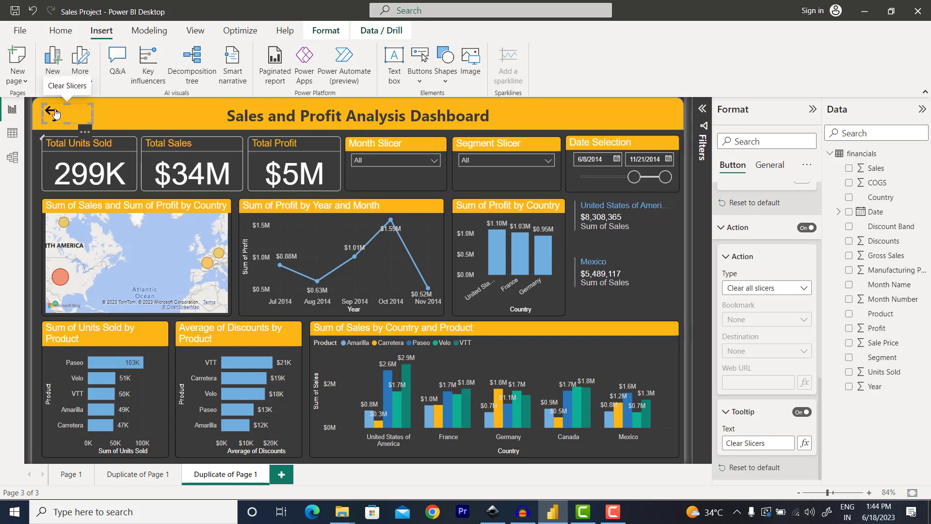
left_click(118, 114)
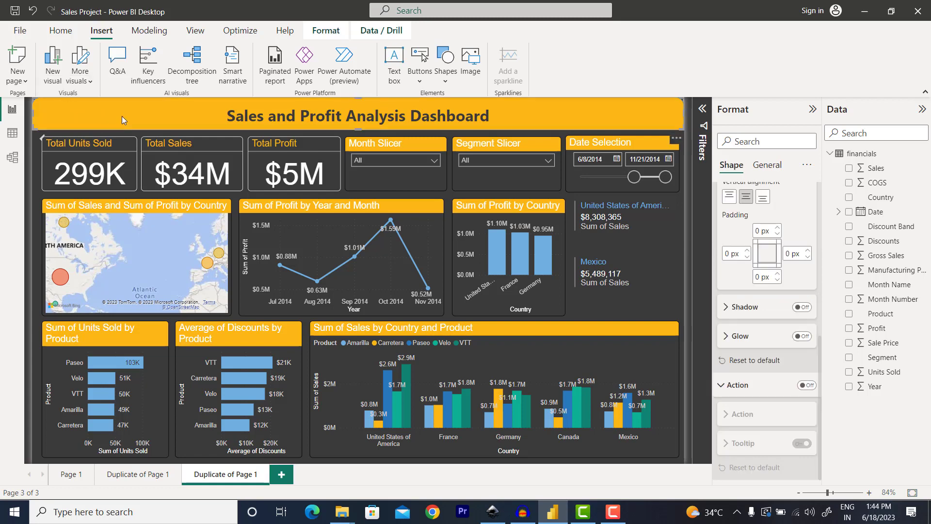
left_click(36, 161)
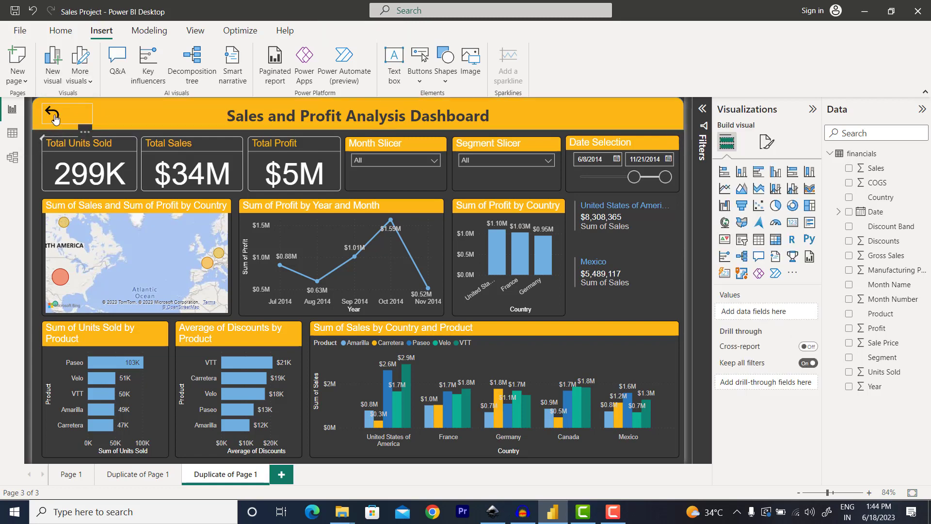
Step: Test the Reset button by clearing the date range, filtering the Month Slicer by August, and clearing all slicers again
left_click(56, 119, "ctrl")
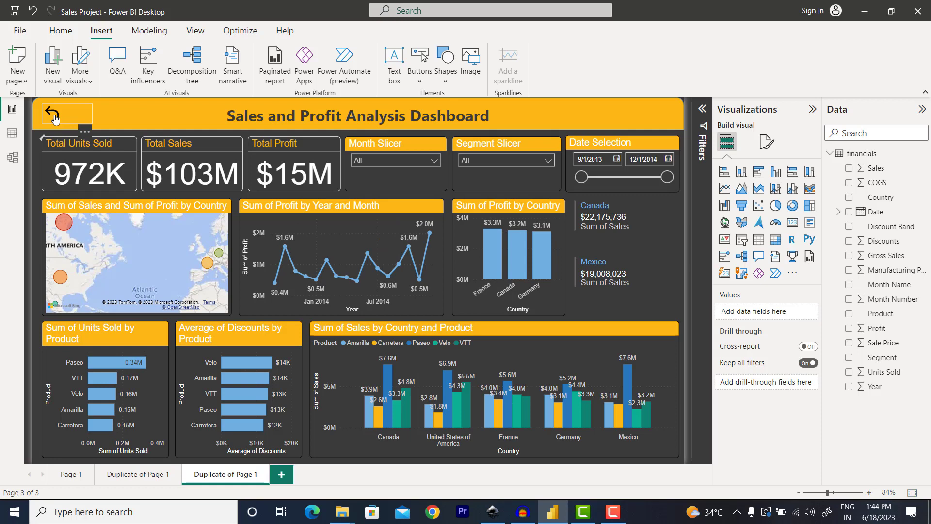
left_click(388, 164)
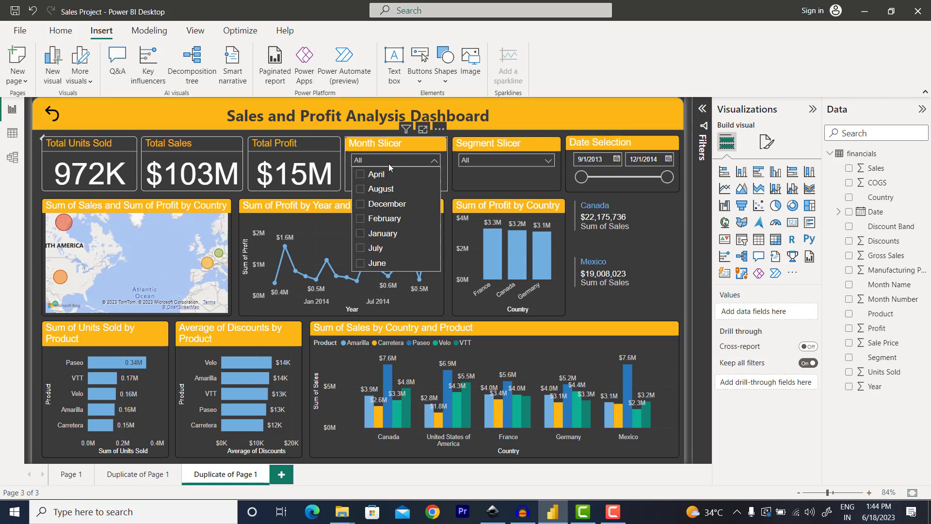
left_click(377, 190)
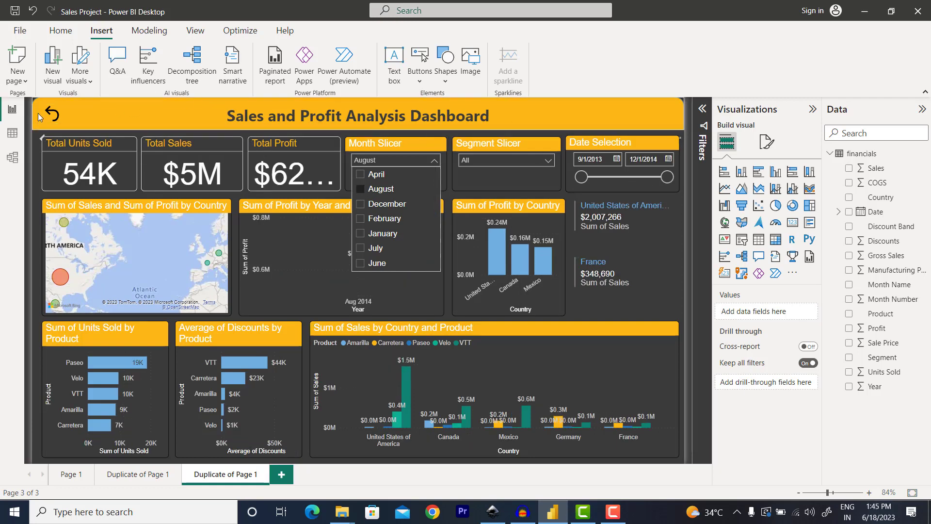
left_click(54, 116)
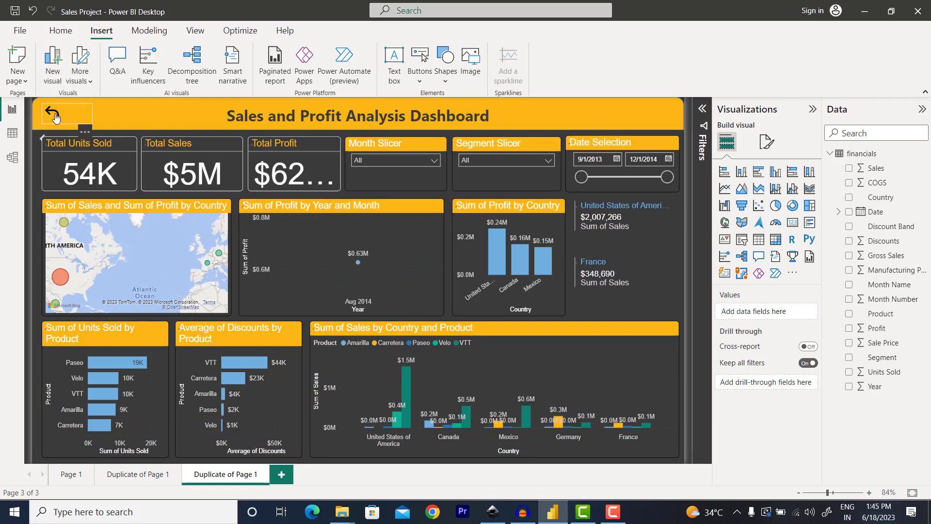
left_click(54, 117, "ctrl")
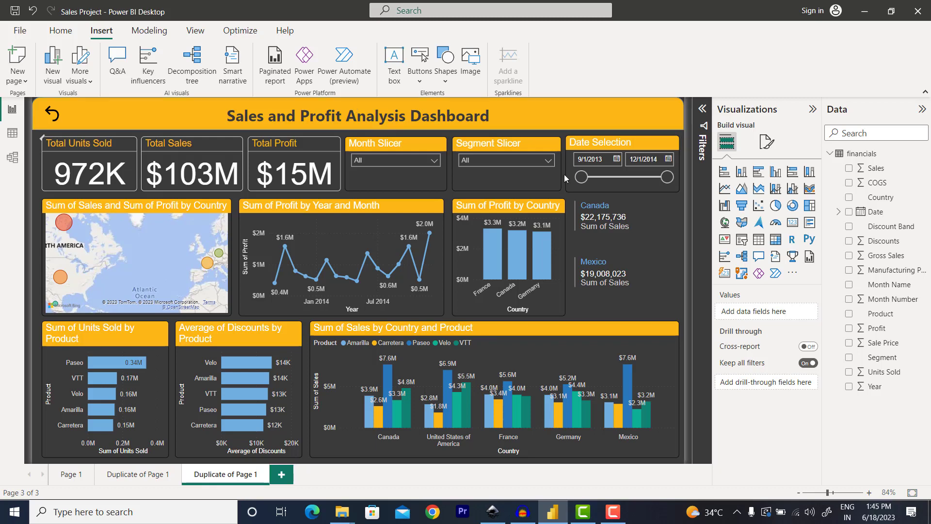
Step: Collapse the Visualizations and Data panes to give the finished dashboard more room
left_click(812, 108)
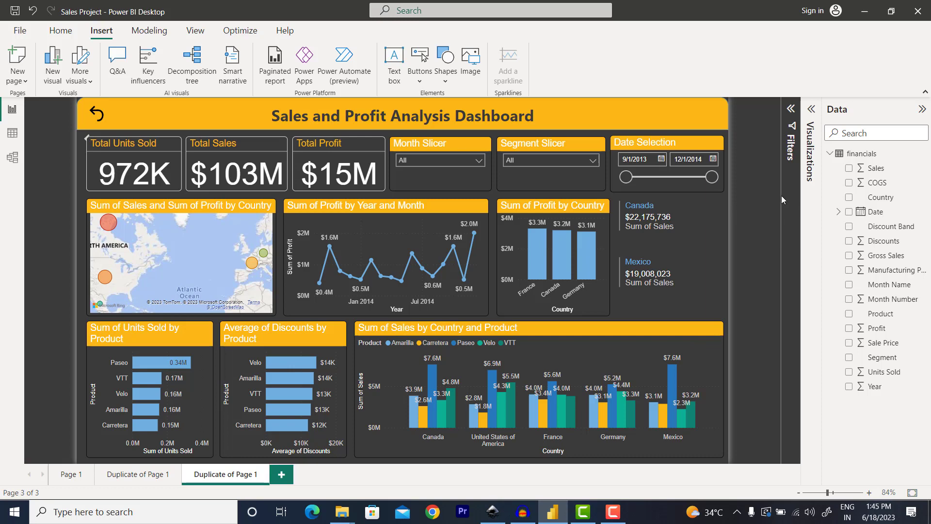
left_click(922, 110)
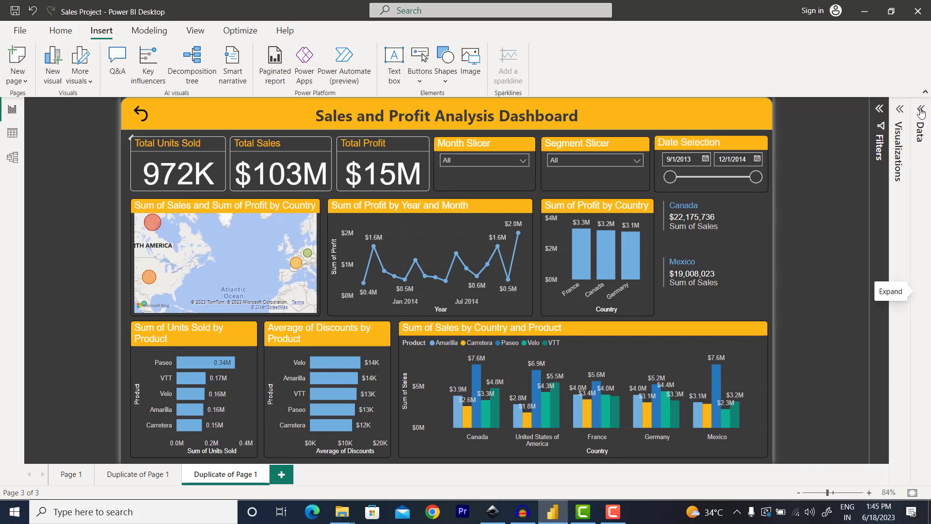